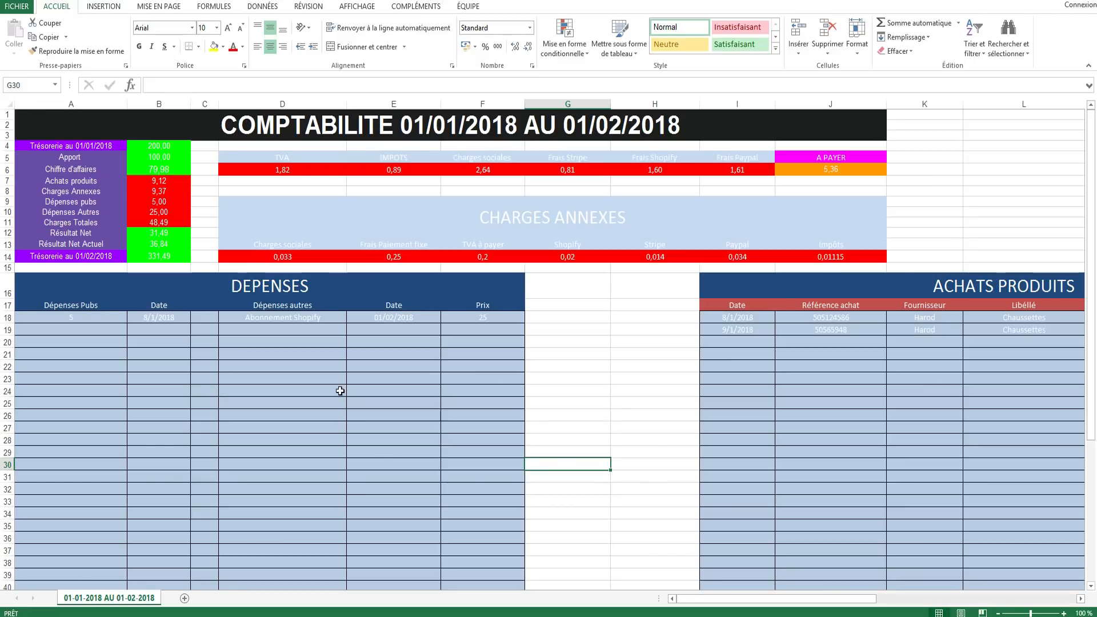
pyautogui.scroll(-1, 549, 183)
pyautogui.scroll(1, 629, 366)
pyautogui.click(650, 402)
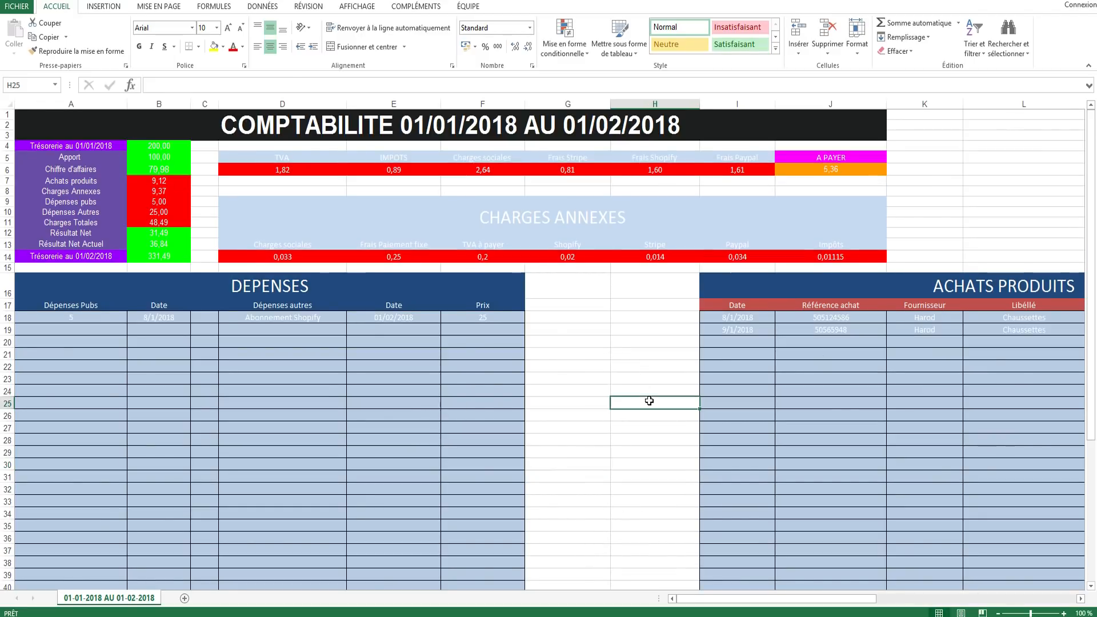
pyautogui.click(622, 464)
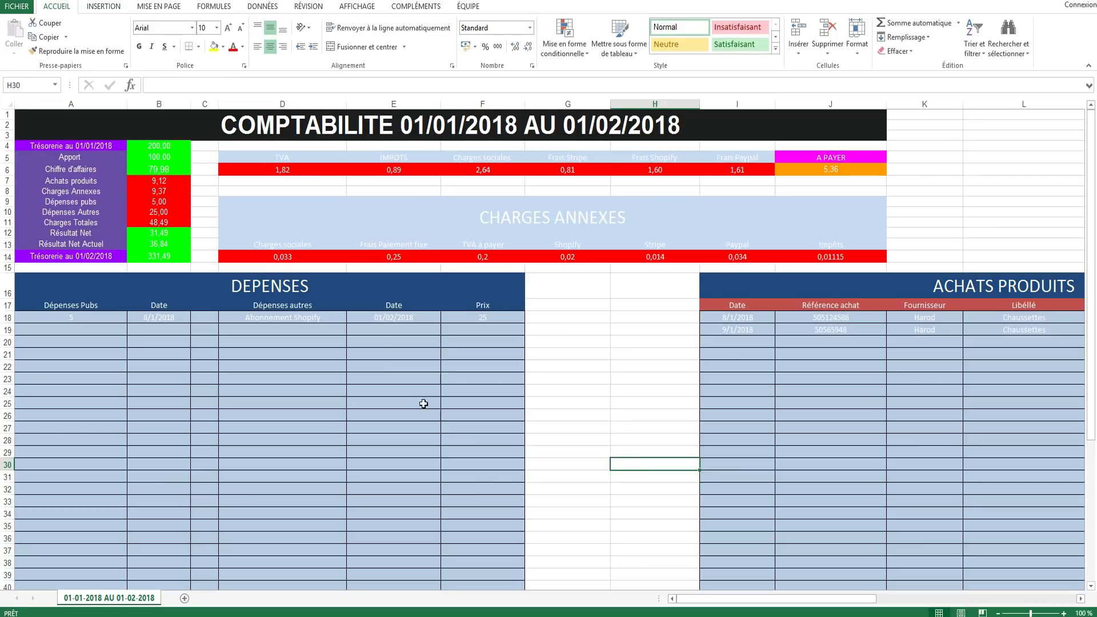
# - Examine the Trésorerie au 01/01/2018 and Apport labels and amounts in the accounting summary
pyautogui.click(81, 147)
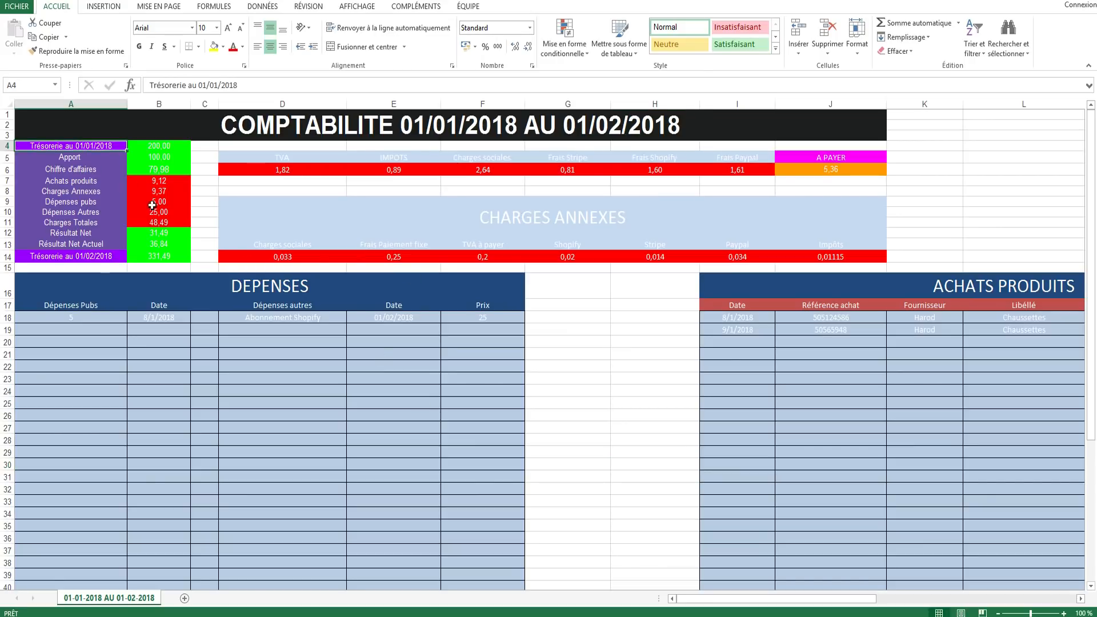
pyautogui.click(120, 134)
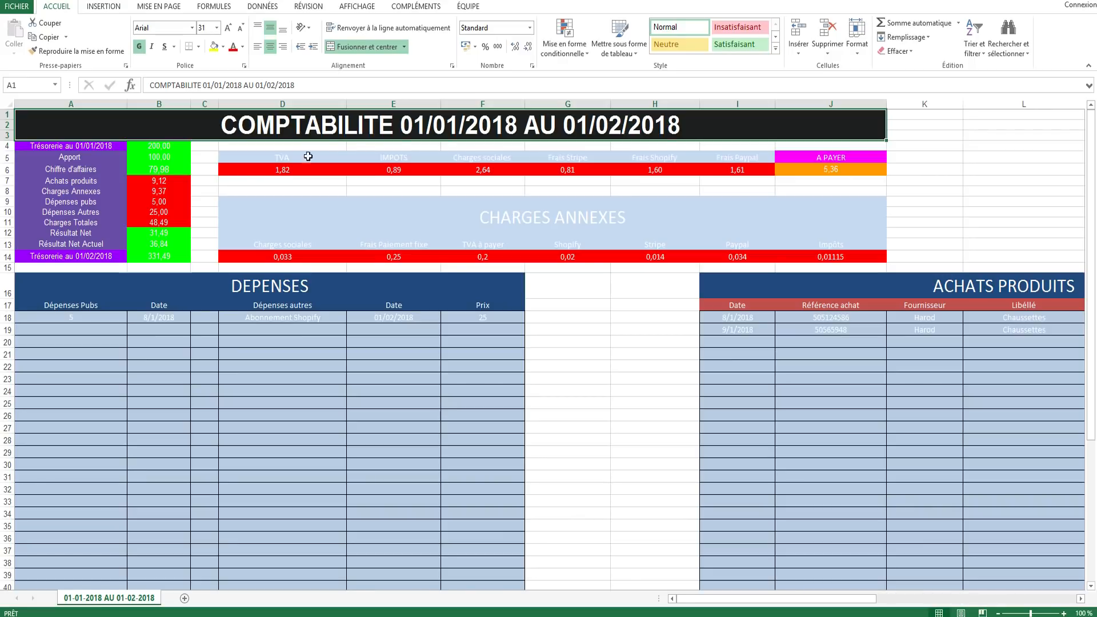
pyautogui.click(83, 146)
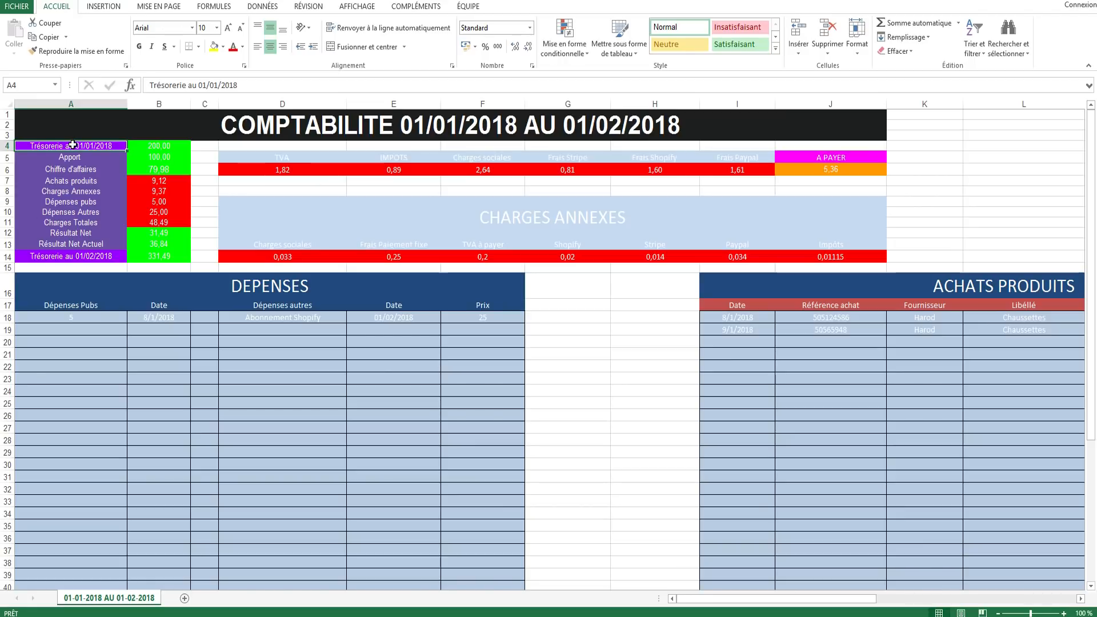
pyautogui.click(145, 148)
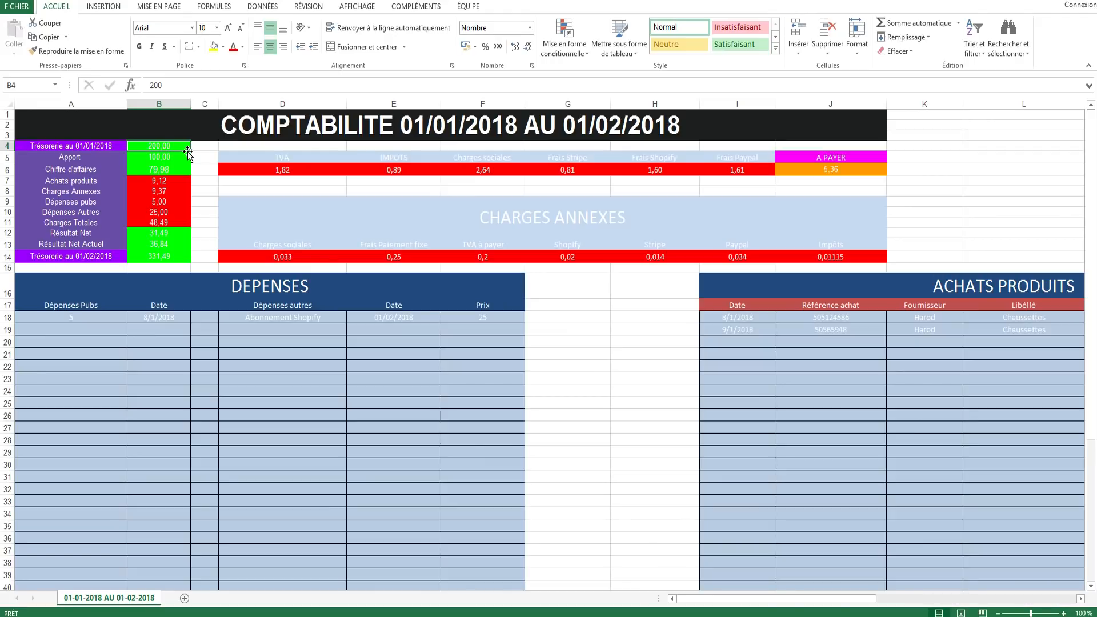
pyautogui.click(70, 159)
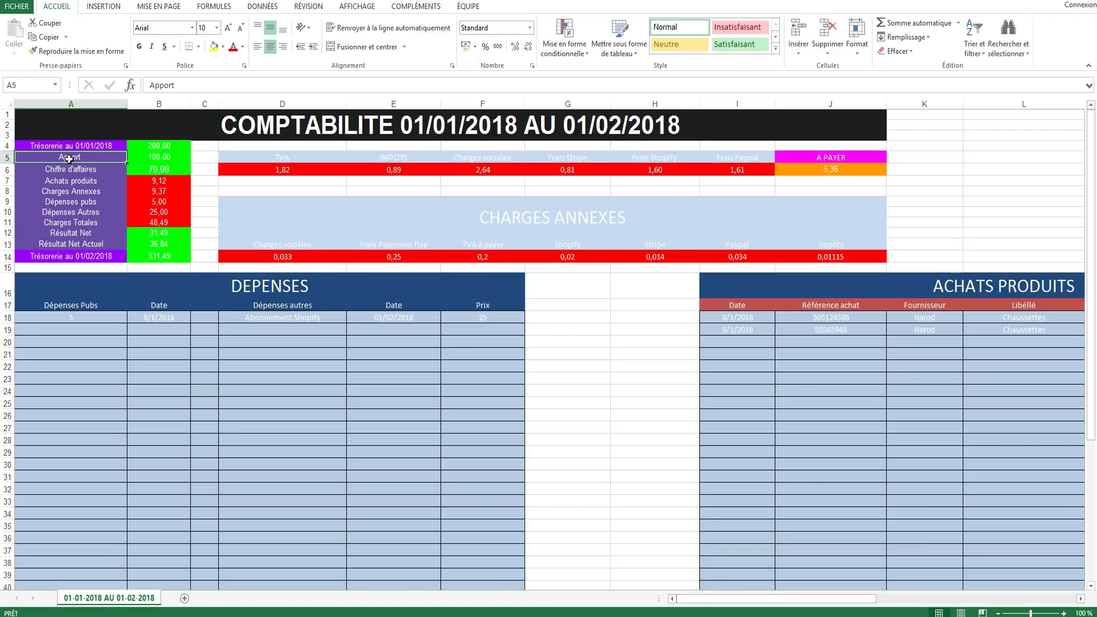
pyautogui.click(137, 157)
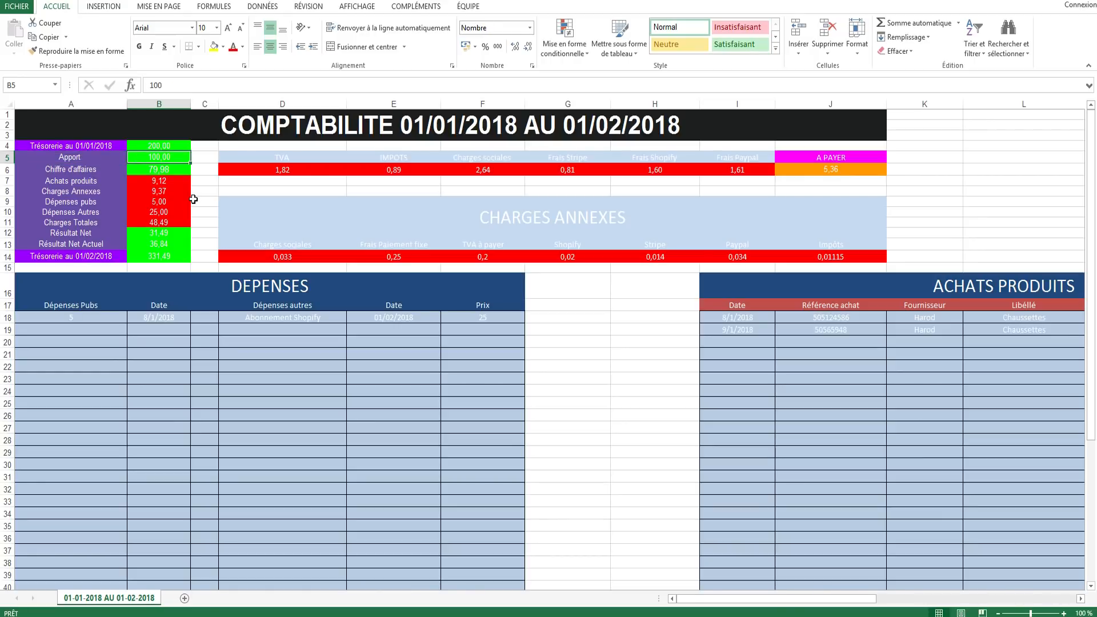
pyautogui.click(96, 155)
pyautogui.click(101, 145)
pyautogui.click(155, 146)
pyautogui.click(150, 157)
# - Inspect the formulas behind Chiffre d'affaires, Achats produits and Charges Annexes in the summary
pyautogui.click(65, 170)
pyautogui.click(155, 171)
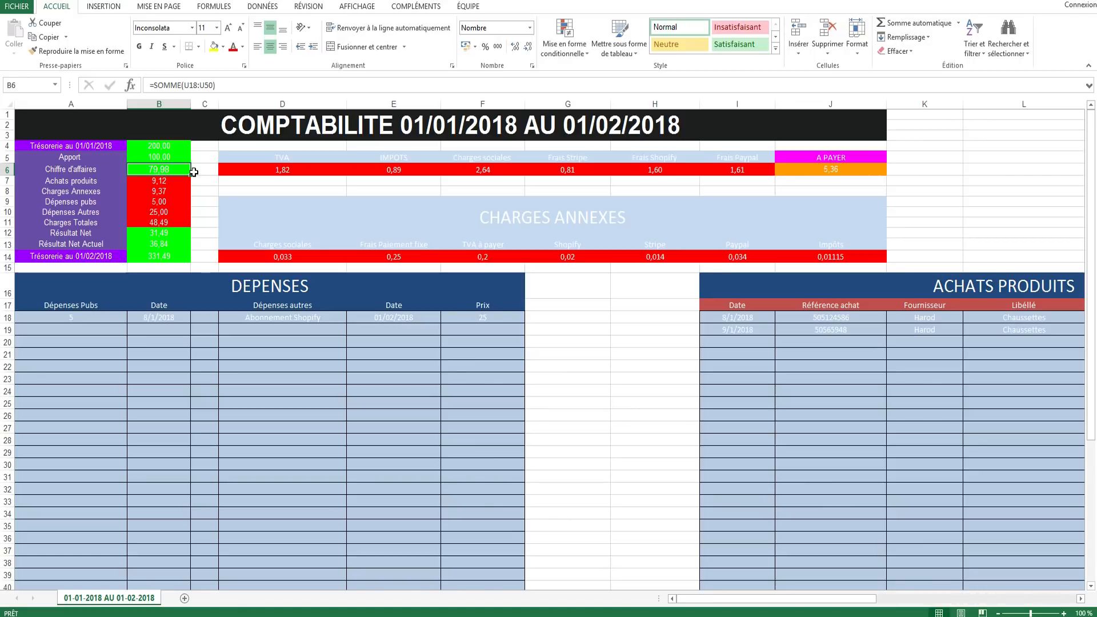
pyautogui.click(83, 183)
pyautogui.click(160, 181)
pyautogui.click(97, 181)
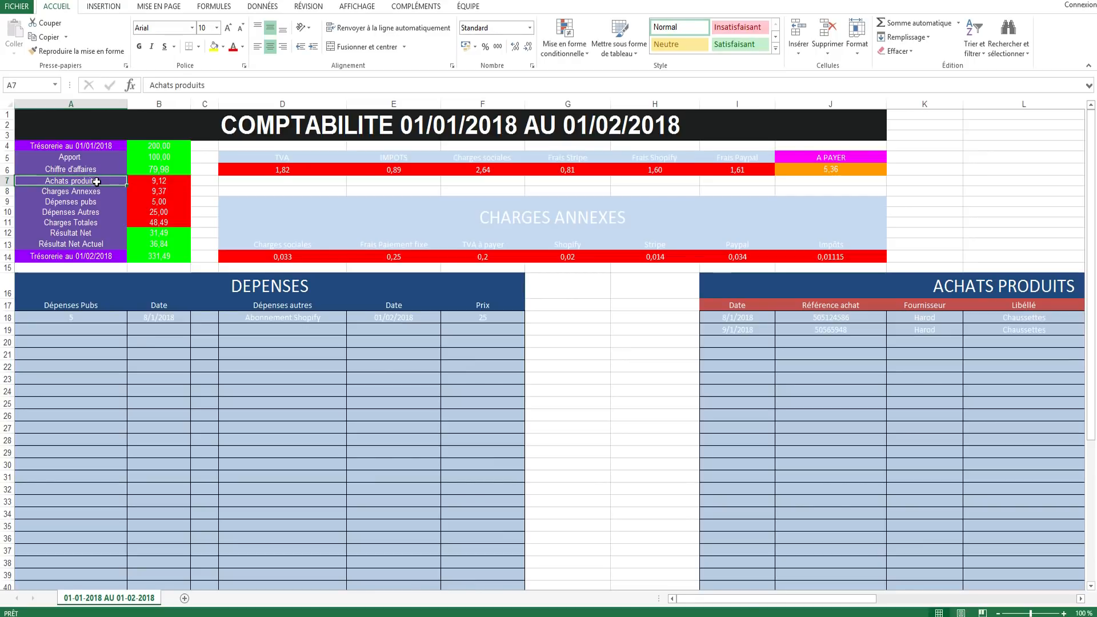
pyautogui.click(143, 181)
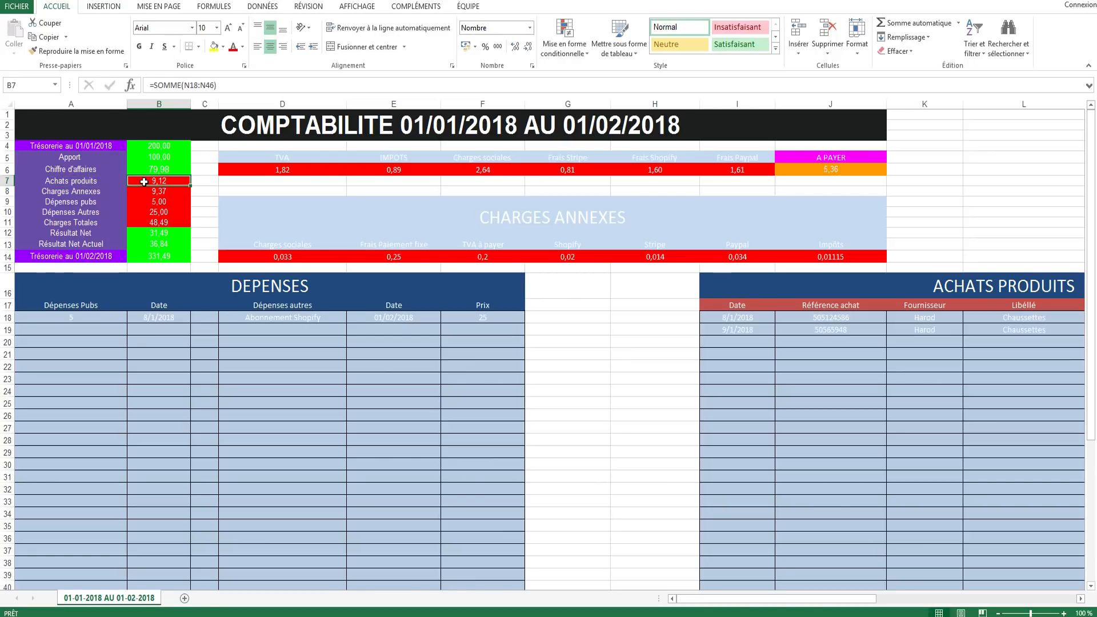
pyautogui.click(89, 193)
pyautogui.click(171, 193)
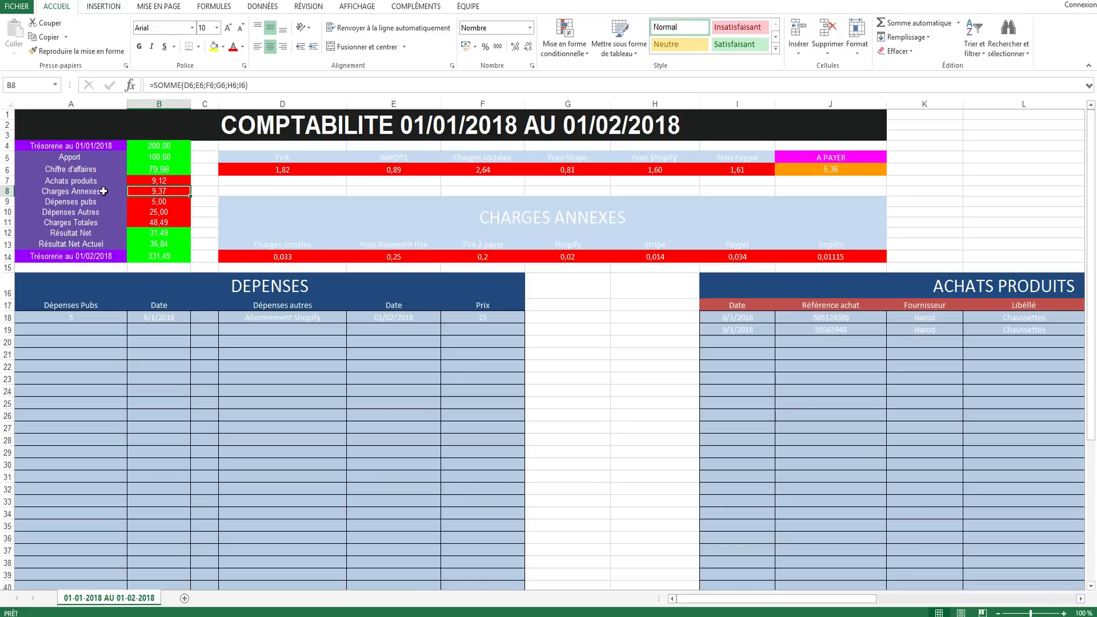
# - Review the Charges Annexes rate table, checking the Charges sociales, Frais Paiement fixe, TVA à payer and Shopify rates
pyautogui.moveTo(273, 247); pyautogui.dragTo(874, 256)
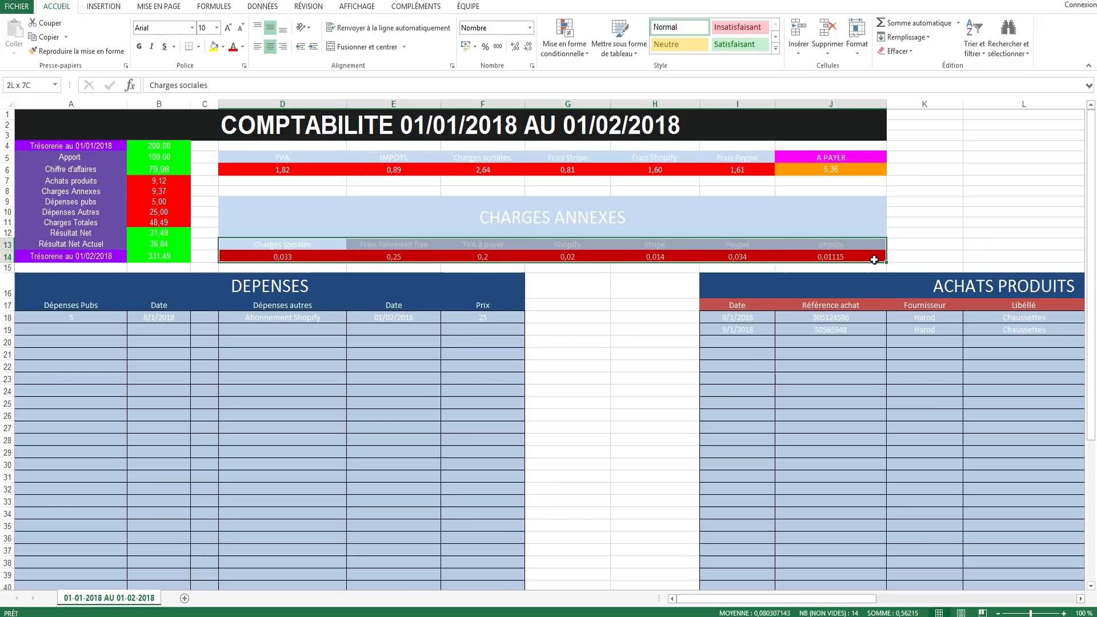
pyautogui.click(944, 242)
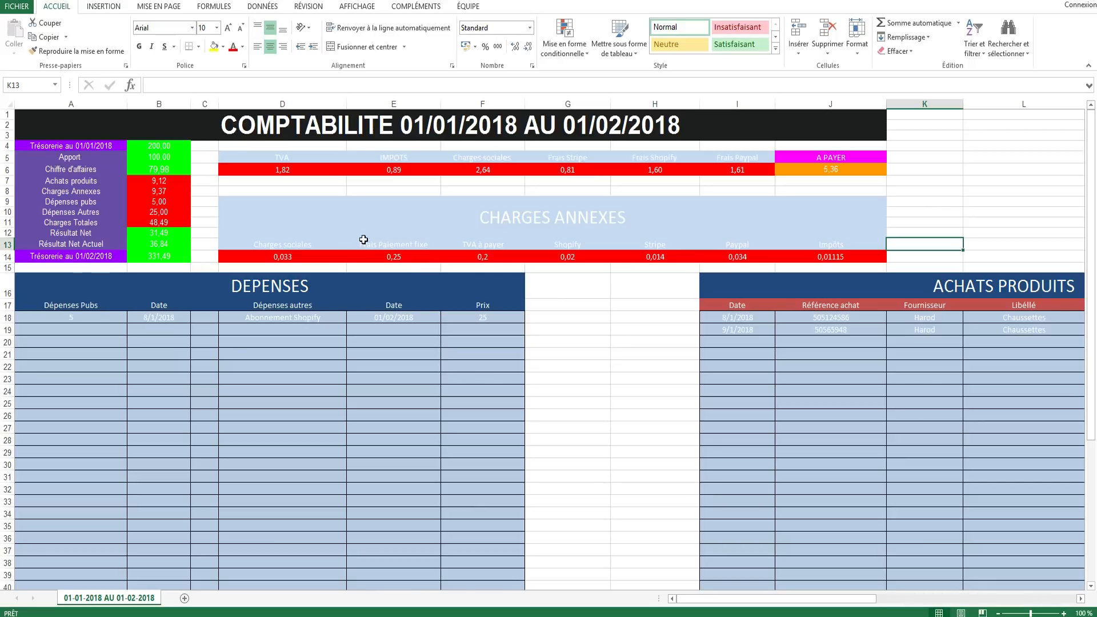
pyautogui.click(296, 247)
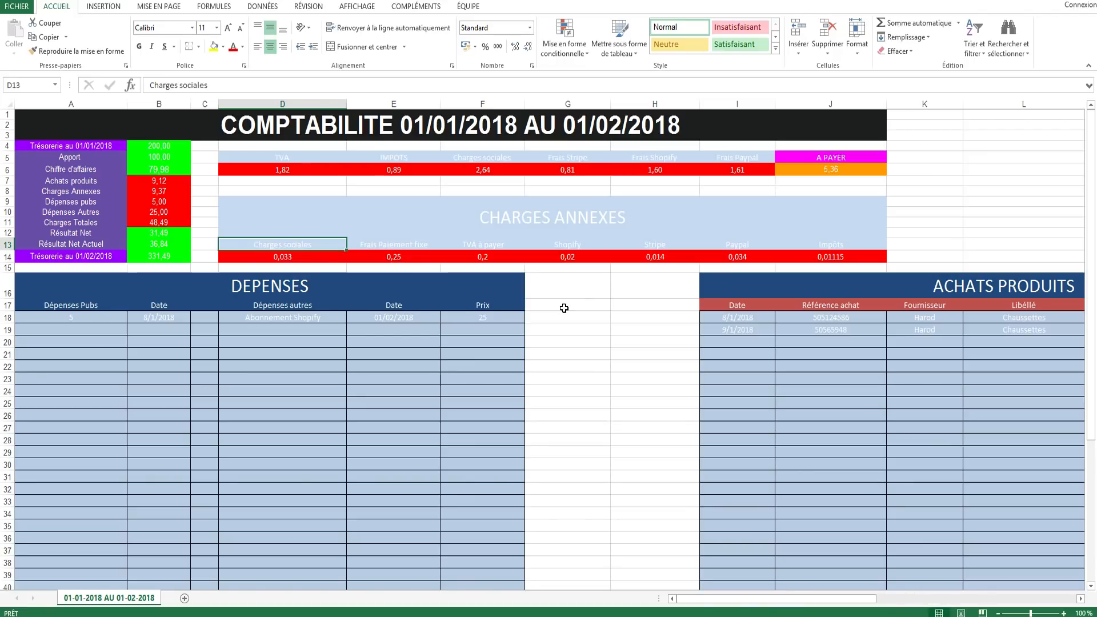
pyautogui.click(284, 257)
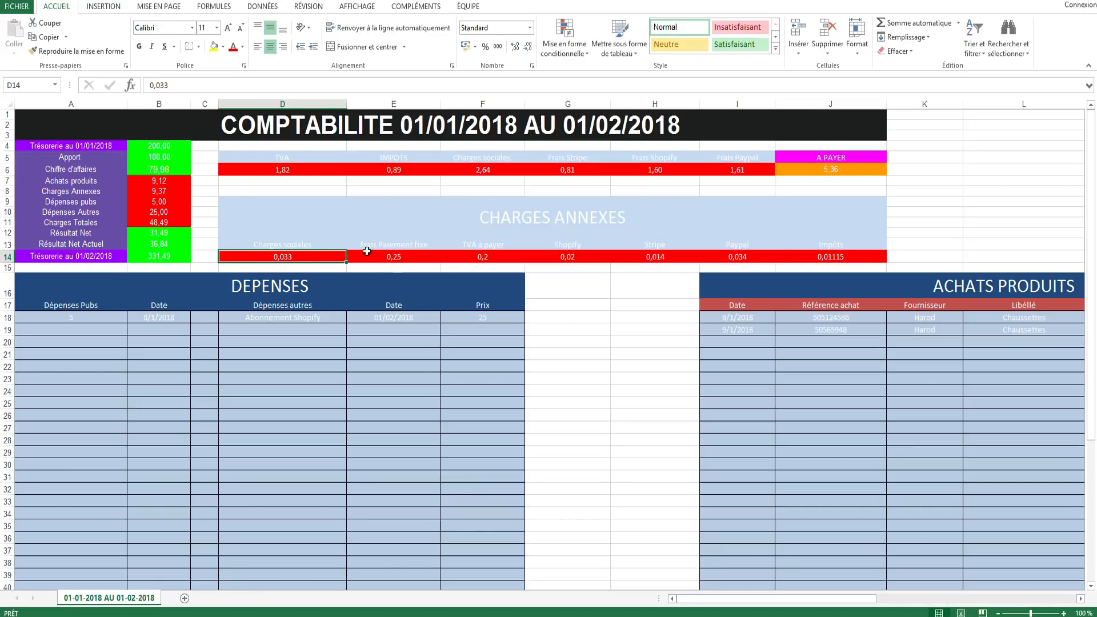
pyautogui.click(394, 246)
pyautogui.click(398, 257)
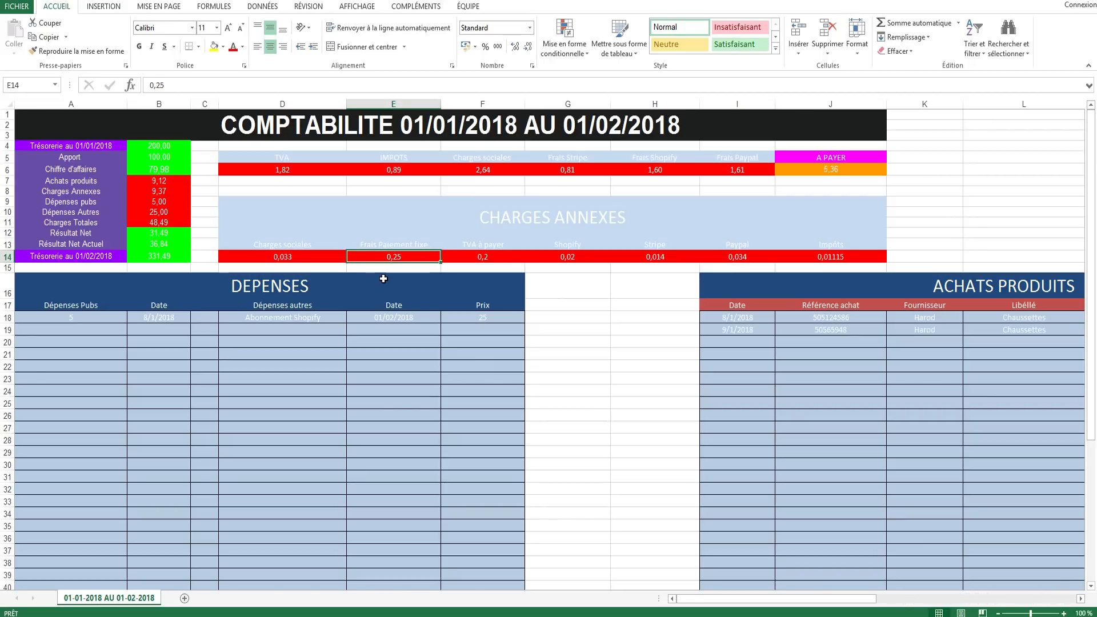
pyautogui.click(484, 248)
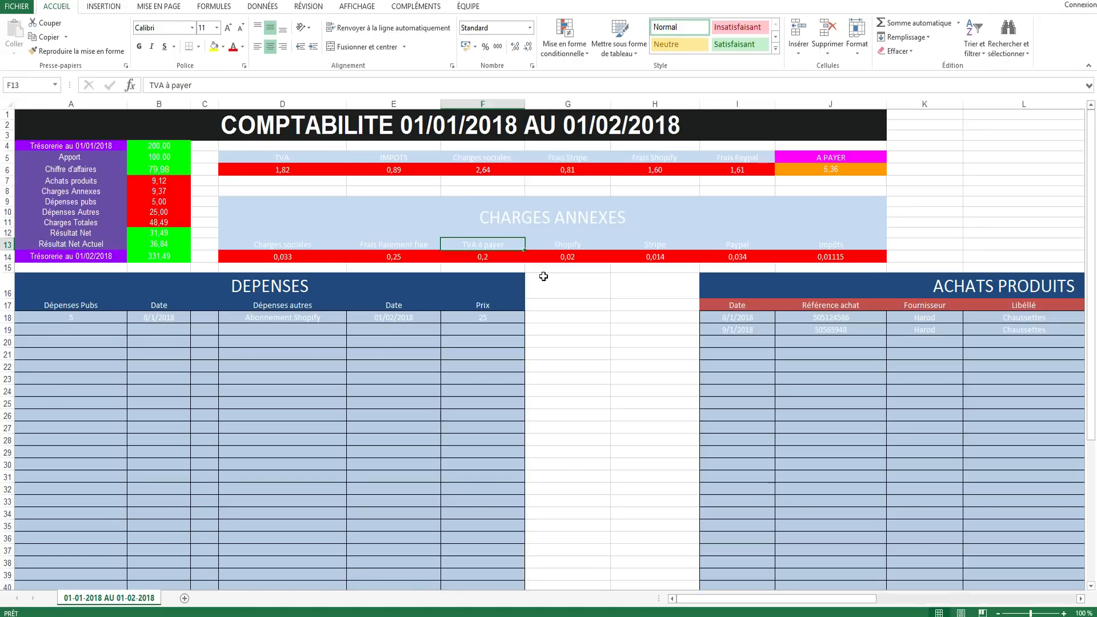
pyautogui.click(496, 257)
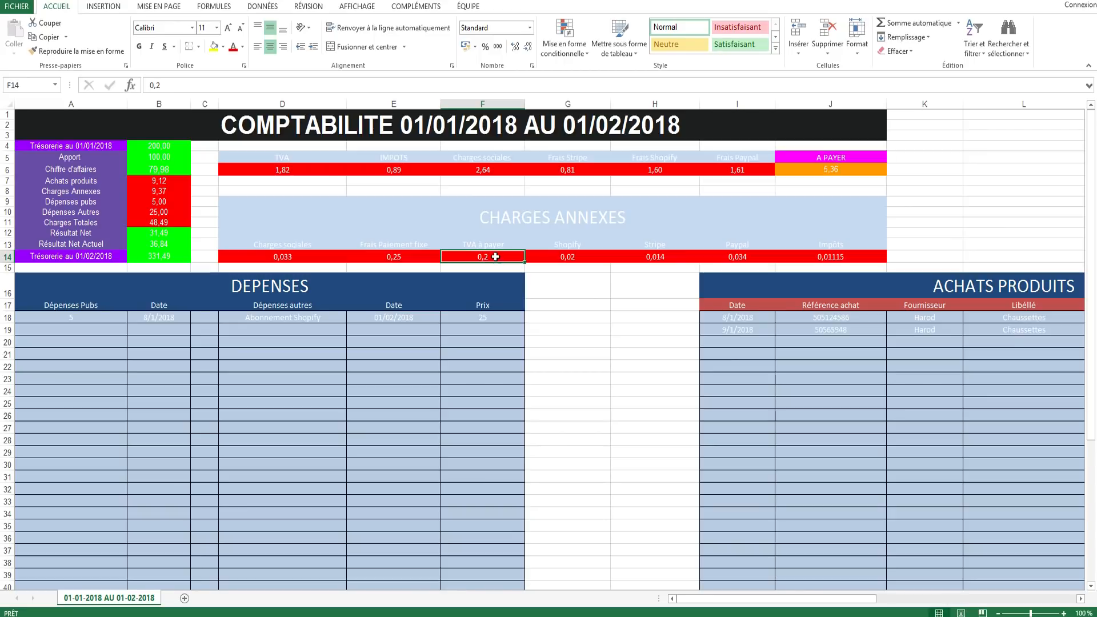
pyautogui.click(561, 249)
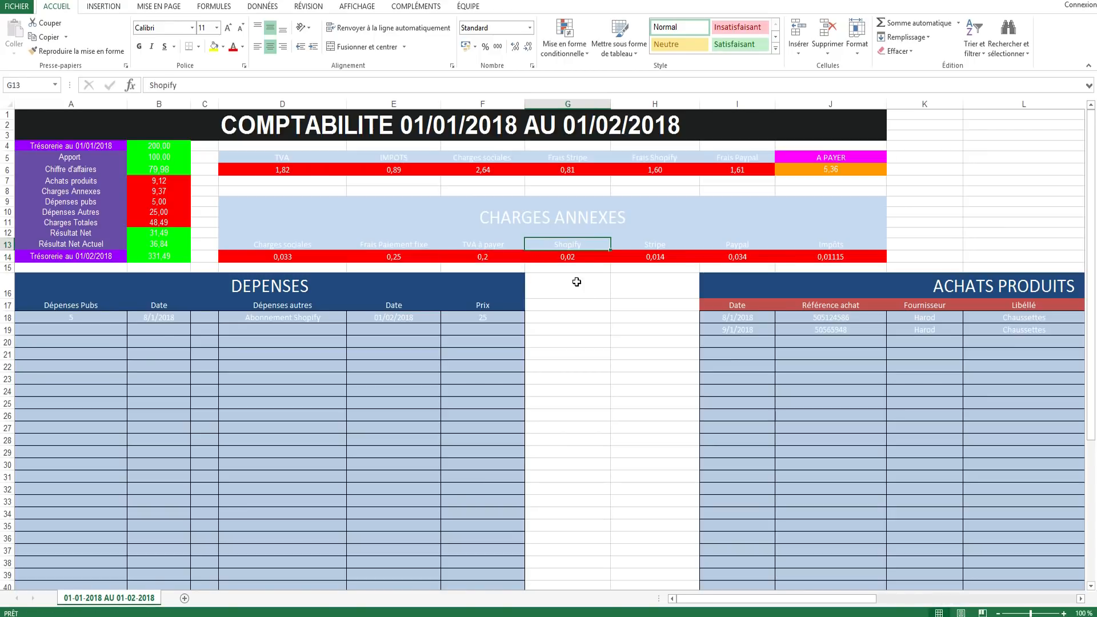
pyautogui.click(571, 257)
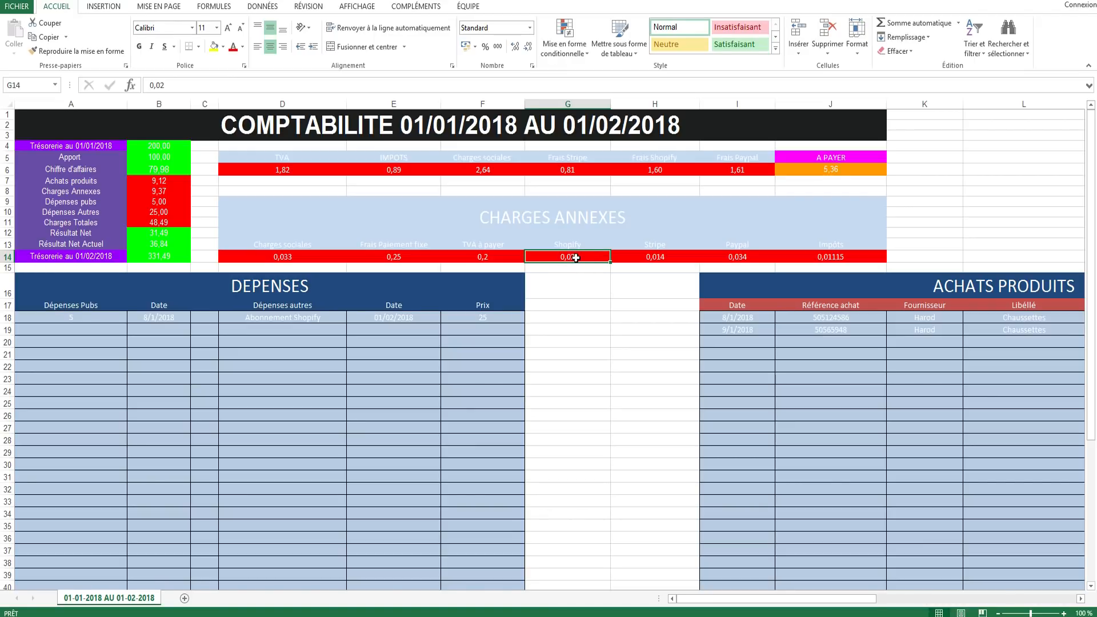
# - Compare the Shopify, Stripe and Paypal fee rates in the Charges Annexes table, and check the Impôts rate
pyautogui.click(555, 270)
pyautogui.click(577, 258)
pyautogui.click(664, 257)
pyautogui.click(670, 244)
pyautogui.click(658, 258)
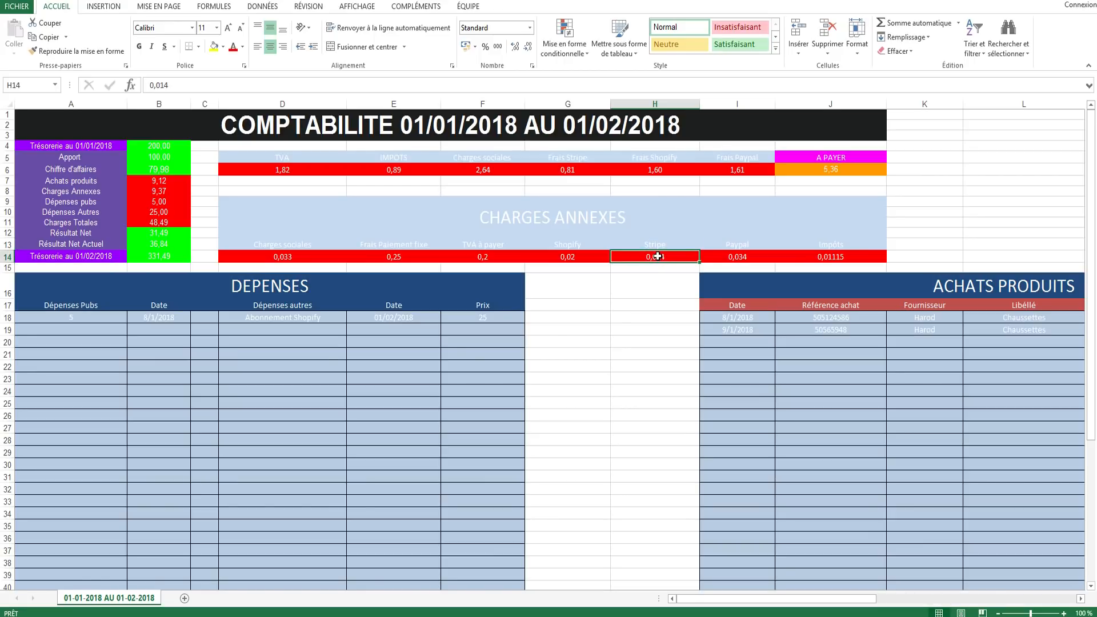
pyautogui.click(720, 244)
pyautogui.click(737, 261)
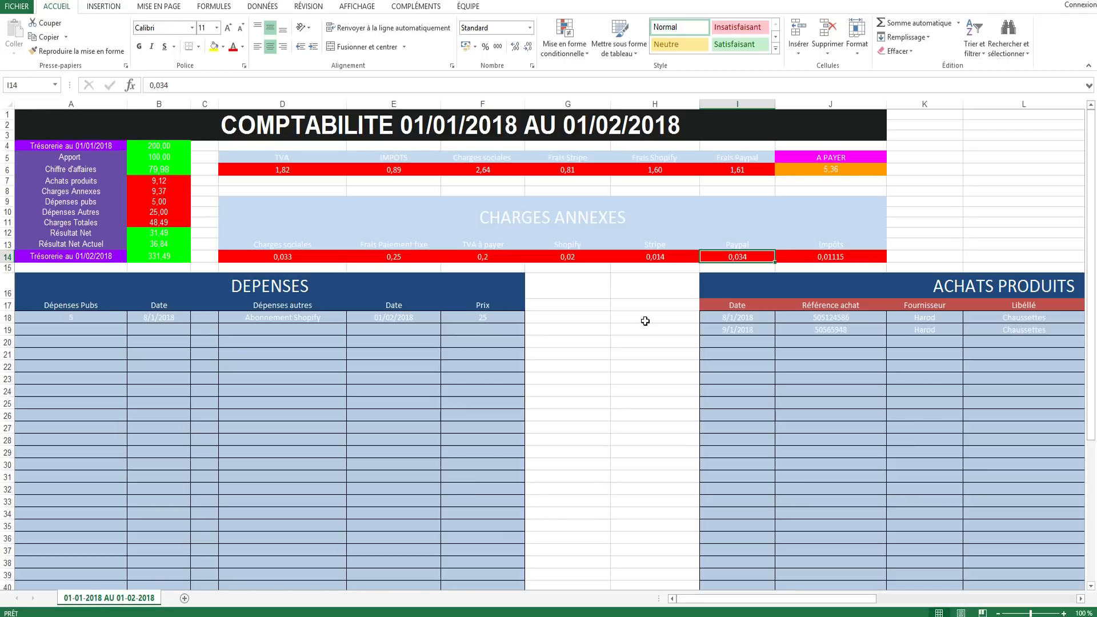
pyautogui.click(685, 257)
pyautogui.click(732, 255)
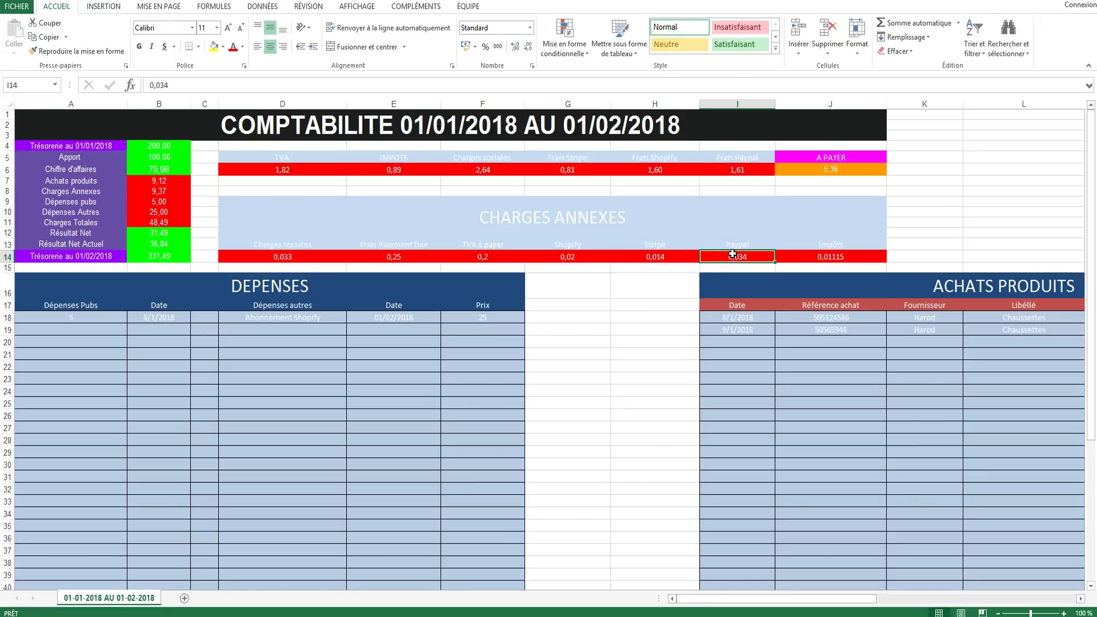
pyautogui.click(669, 248)
pyautogui.click(689, 253)
pyautogui.click(722, 254)
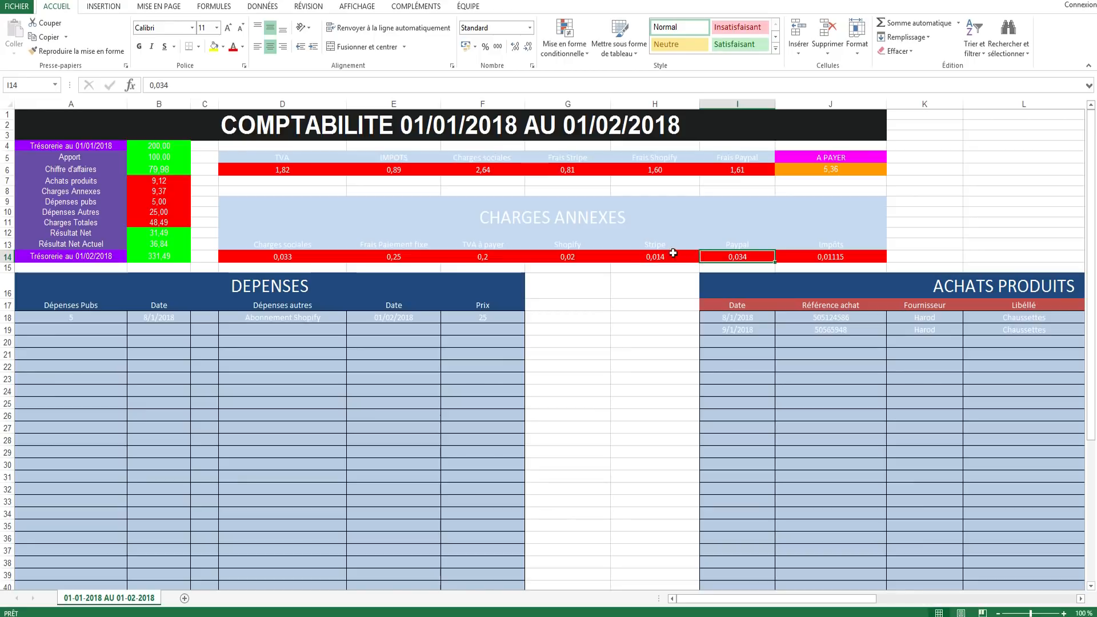
pyautogui.click(688, 259)
pyautogui.click(736, 255)
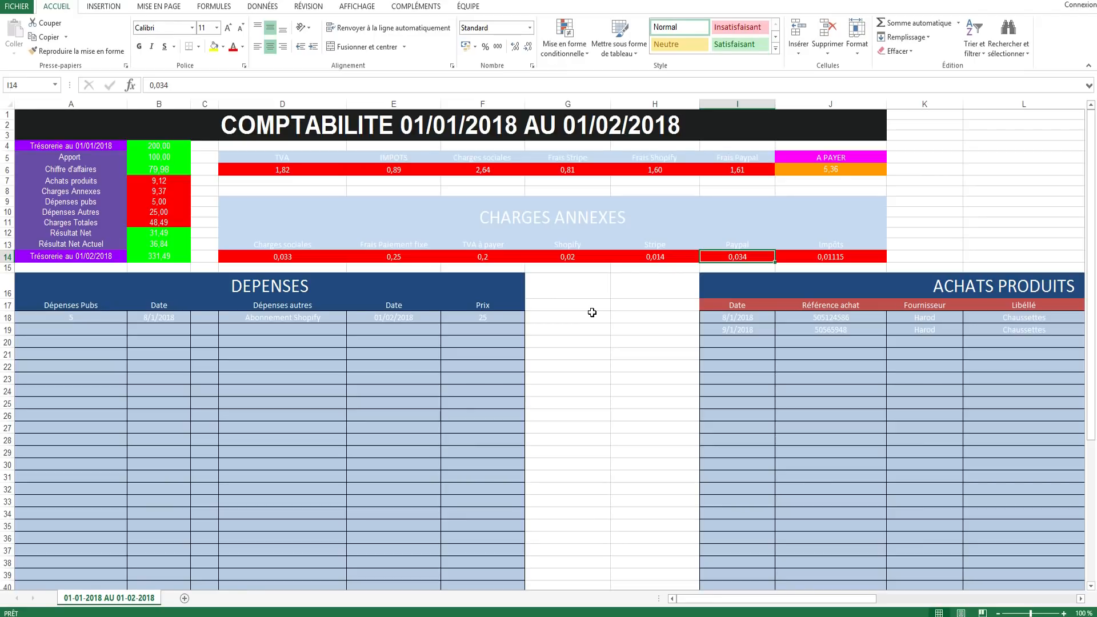
pyautogui.click(847, 255)
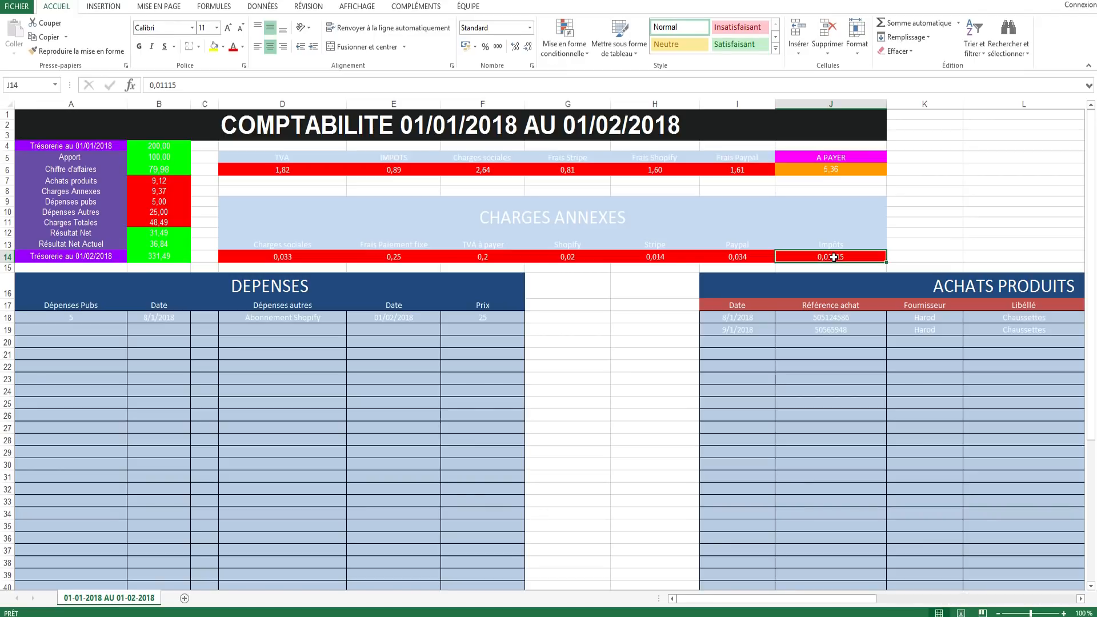
# - Go through the rate cells of row 14 again, from Charges sociales across to Impôts
pyautogui.click(341, 257)
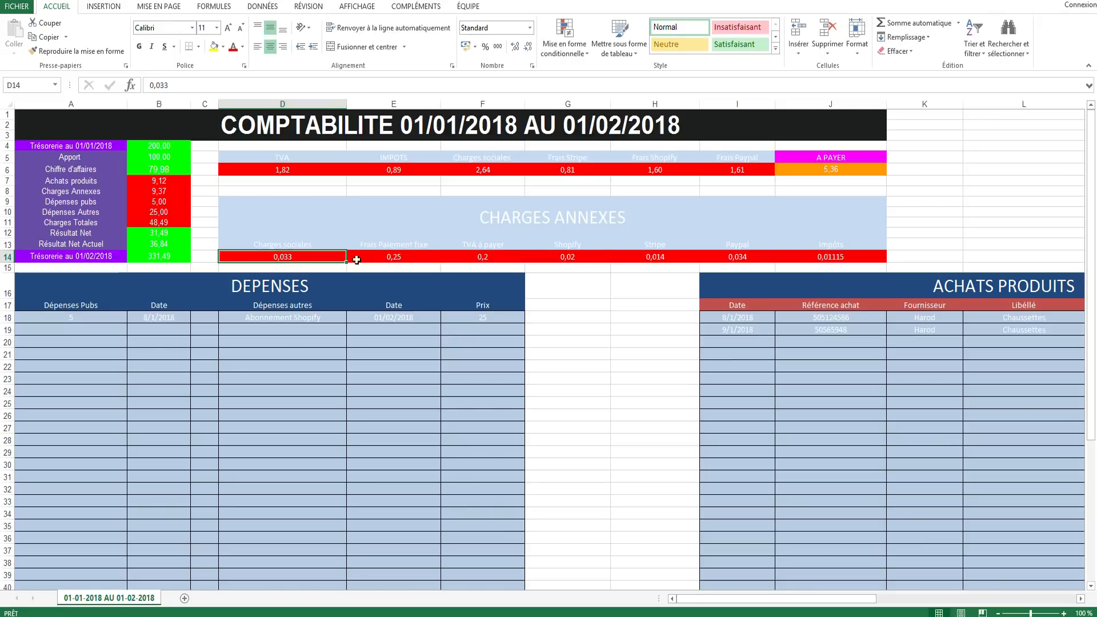
pyautogui.press('Right')
pyautogui.press('Right')
pyautogui.press('Right')
pyautogui.press('Right')
pyautogui.press('Right')
pyautogui.press('Right')
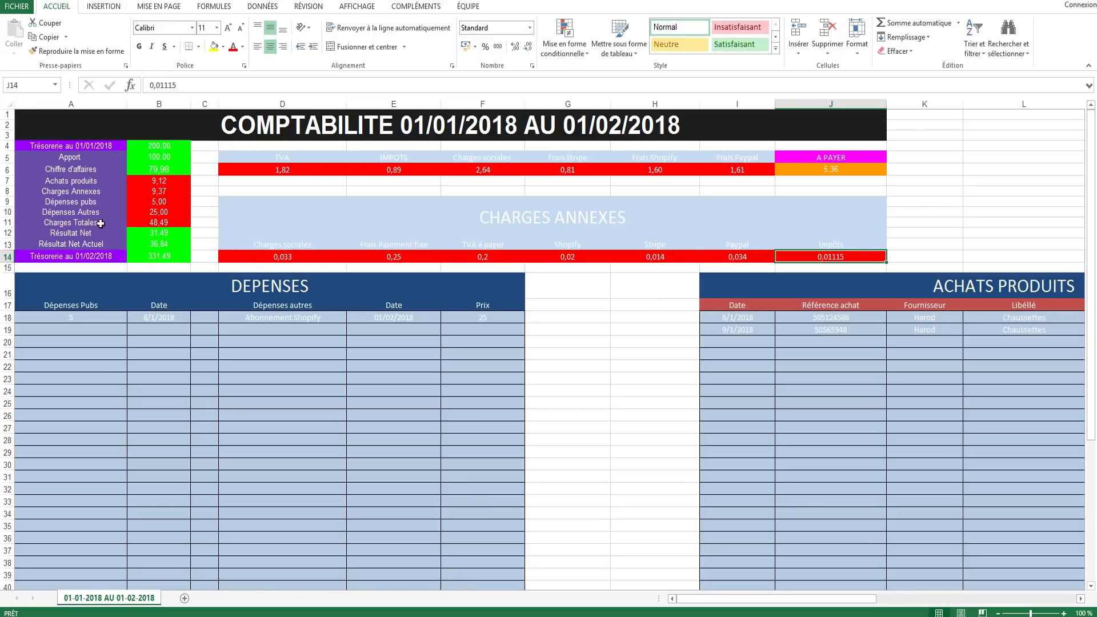
pyautogui.click(301, 257)
pyautogui.click(399, 257)
pyautogui.click(483, 257)
pyautogui.click(565, 257)
pyautogui.click(654, 257)
pyautogui.click(738, 256)
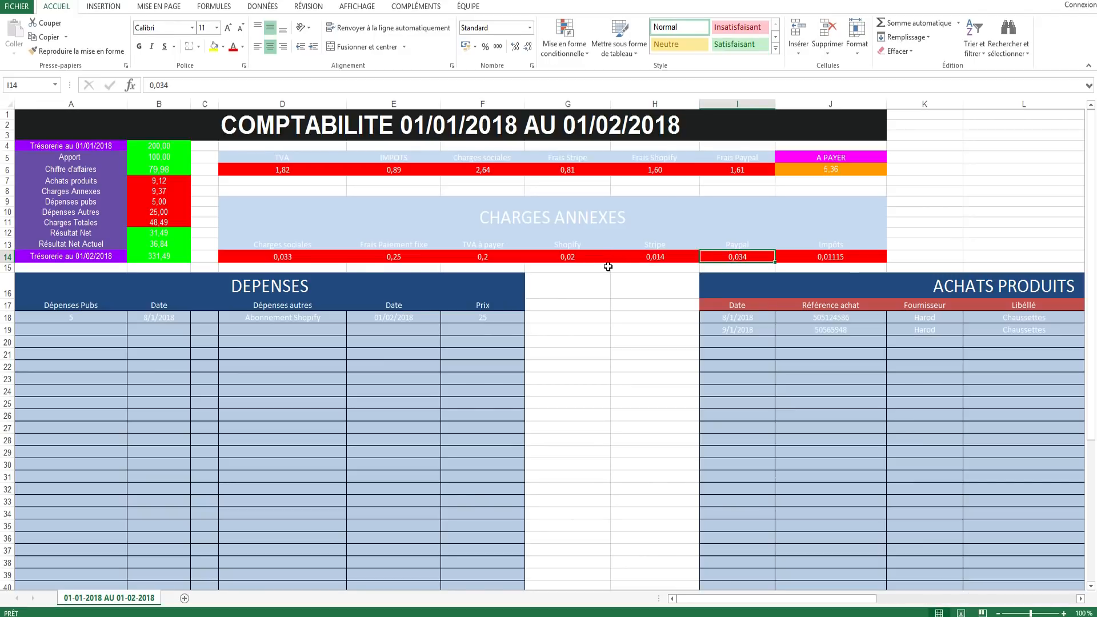
pyautogui.click(479, 257)
# - Check the formulas for the Charges Annexes and Dépenses pubs totals in the summary
pyautogui.click(161, 192)
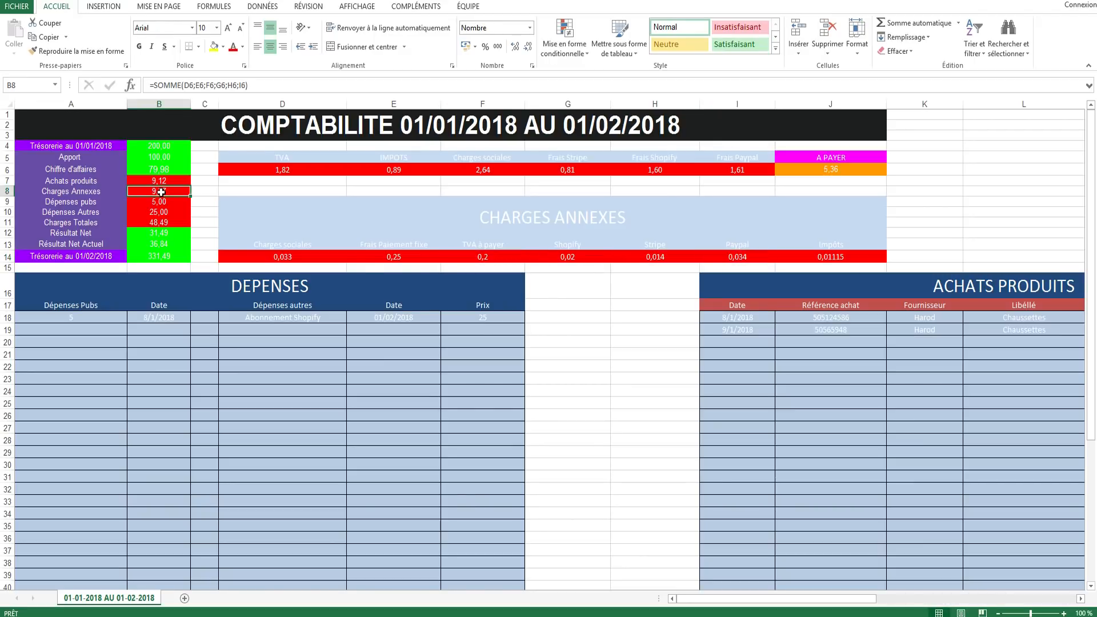
pyautogui.click(168, 203)
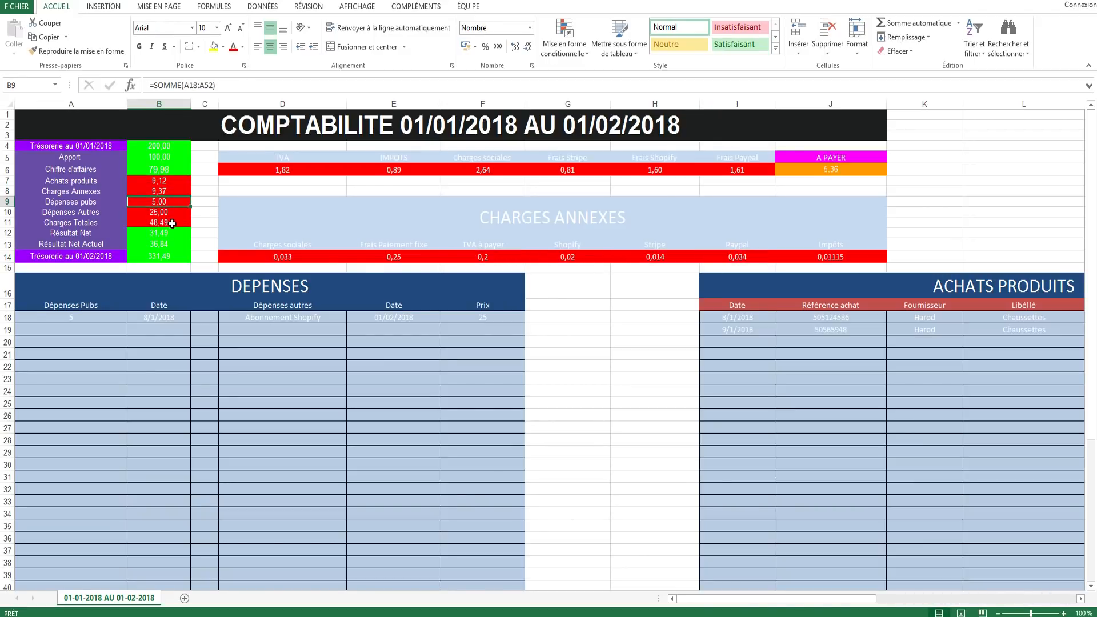
pyautogui.click(172, 190)
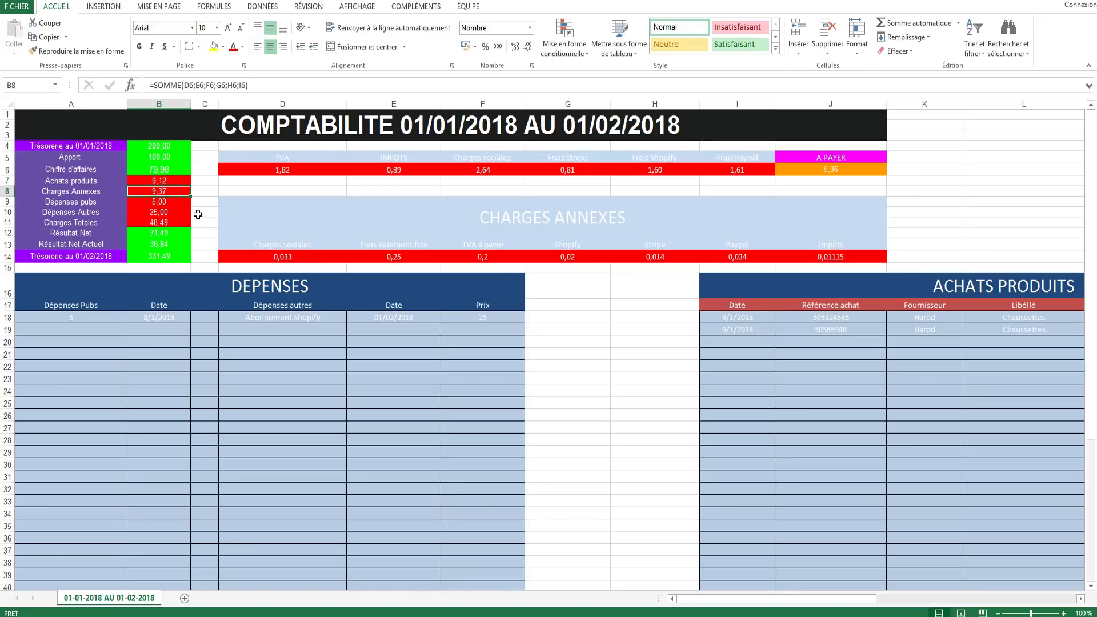
pyautogui.click(91, 203)
pyautogui.click(186, 205)
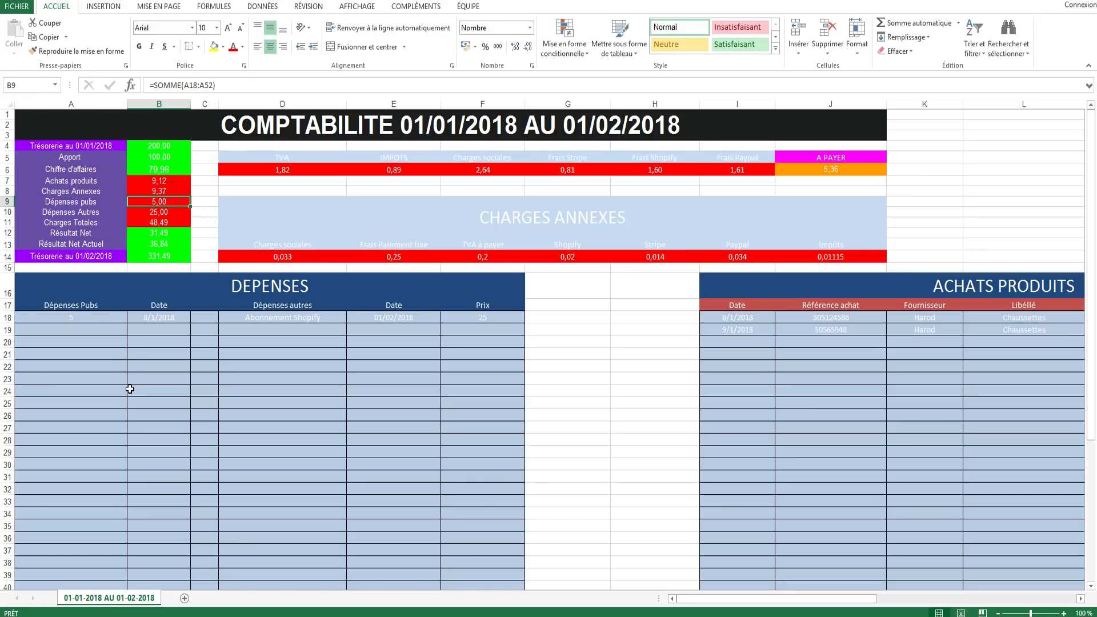
# - Examine the Dépenses Pubs and Date columns of the DEPENSES table that feed the Dépenses pubs total
pyautogui.moveTo(63, 318); pyautogui.dragTo(176, 587)
pyautogui.click(109, 337)
pyautogui.click(171, 276)
pyautogui.click(169, 289)
pyautogui.click(85, 296)
pyautogui.click(86, 326)
pyautogui.scroll(2, 151, 245)
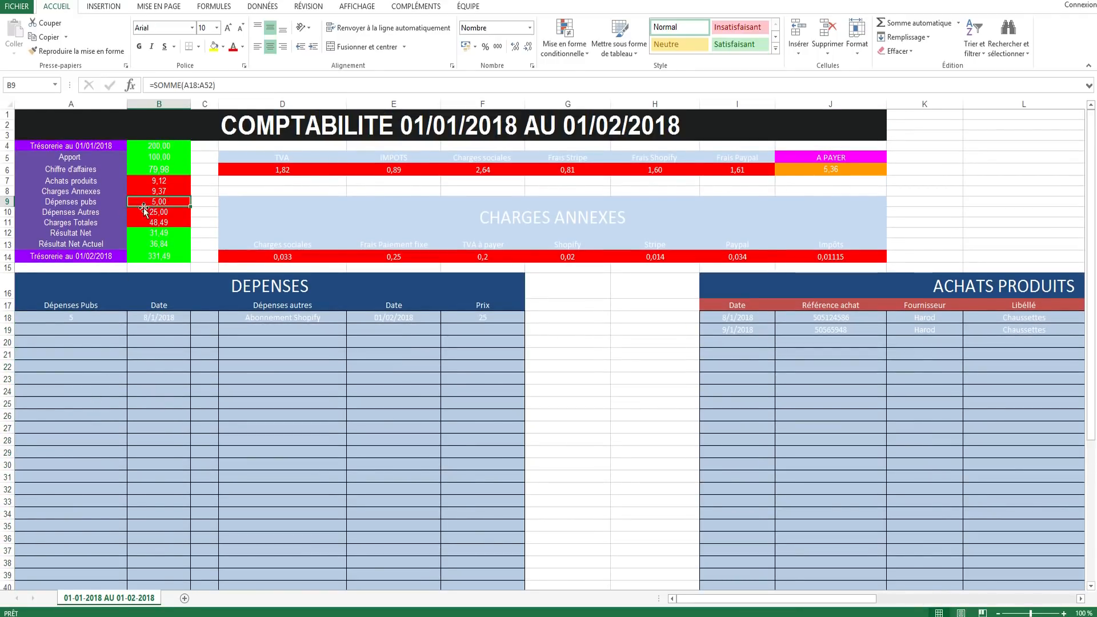
# - Review the Dépenses Pubs entries in column A against the Dépenses pubs total in the summary
pyautogui.moveTo(98, 317); pyautogui.dragTo(101, 551)
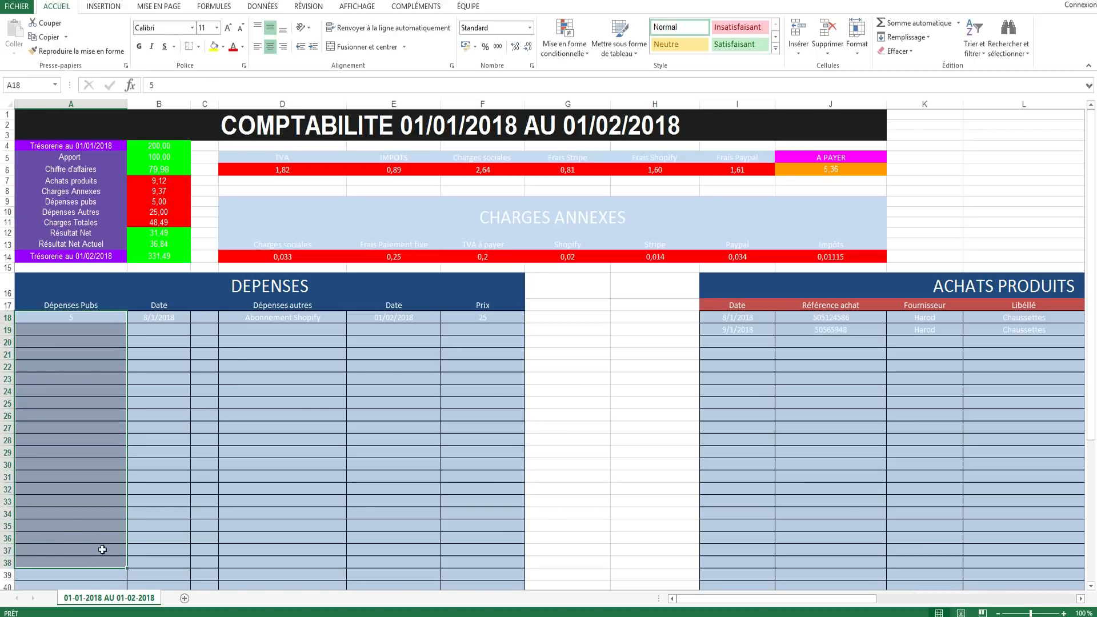
pyautogui.click(92, 317)
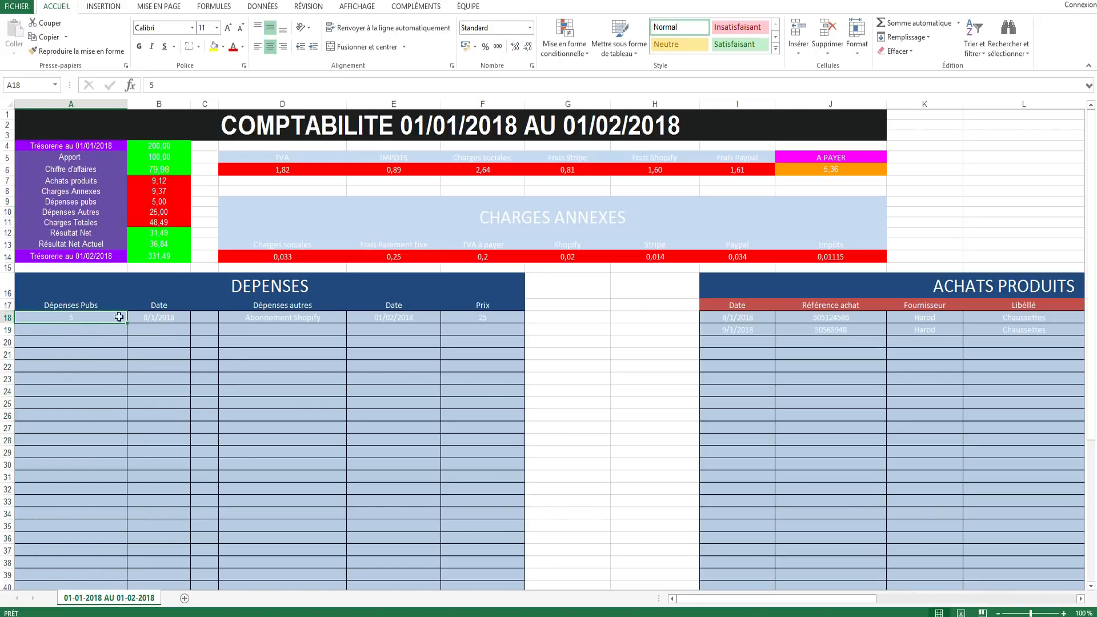
pyautogui.click(162, 202)
# - Check the Dépenses Autres total's formula against the Dépenses autres and Prix entries in row 18
pyautogui.click(153, 212)
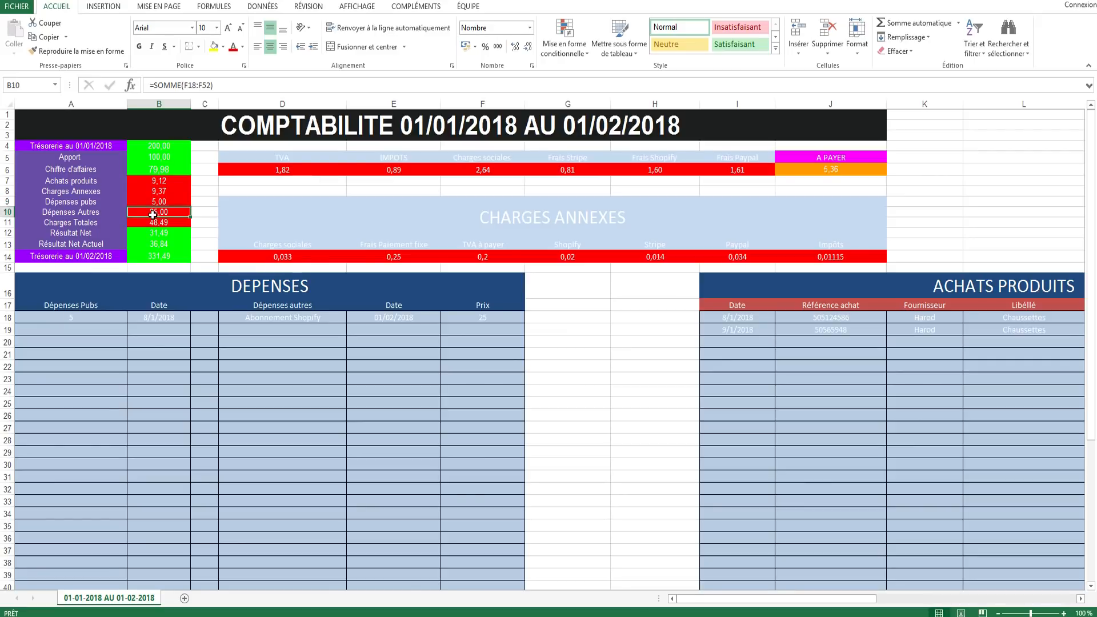
pyautogui.click(317, 318)
pyautogui.click(482, 318)
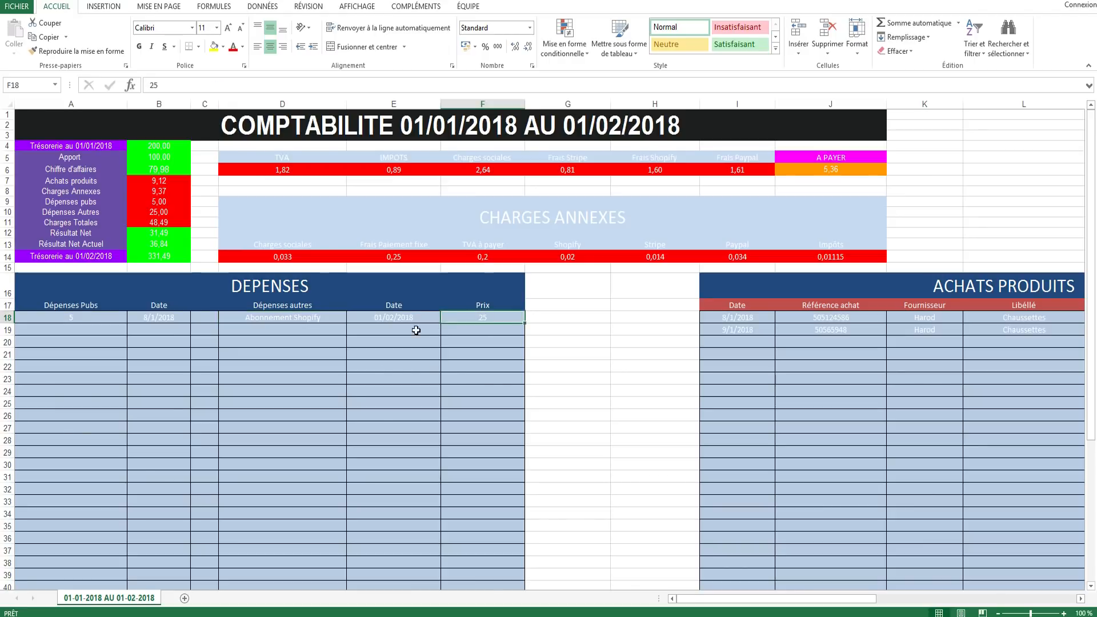
# - Examine the empty Dépenses autres, Date and Prix rows available for further expenses in the DEPENSES table
pyautogui.moveTo(299, 329); pyautogui.dragTo(490, 496)
pyautogui.click(393, 354)
pyautogui.click(297, 328)
pyautogui.click(386, 328)
pyautogui.click(486, 330)
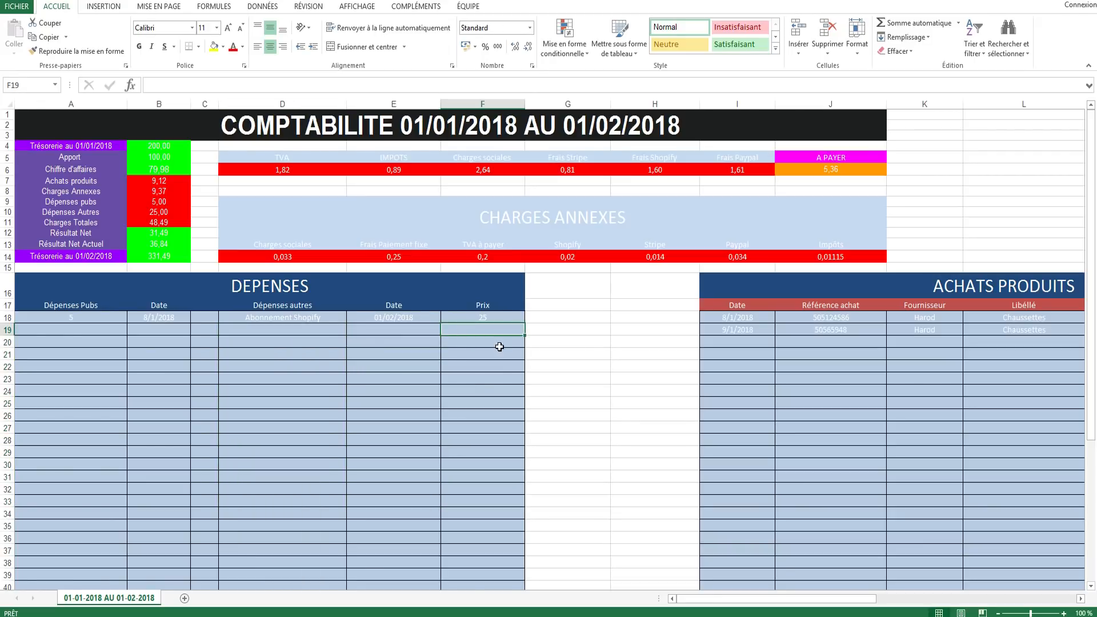
pyautogui.moveTo(310, 339); pyautogui.dragTo(471, 338)
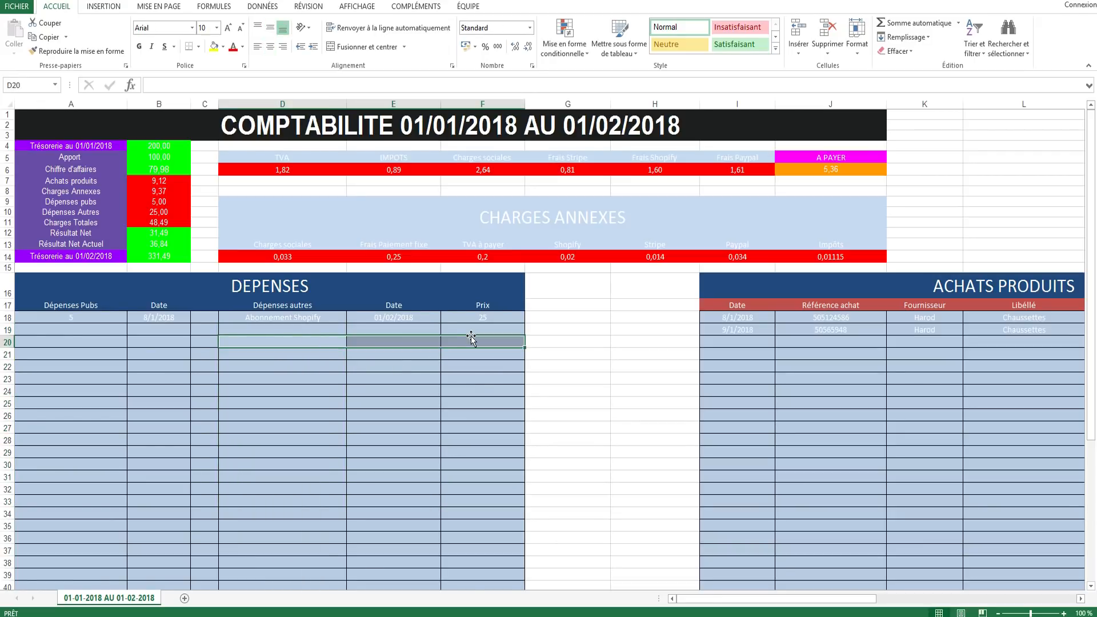
pyautogui.click(301, 356)
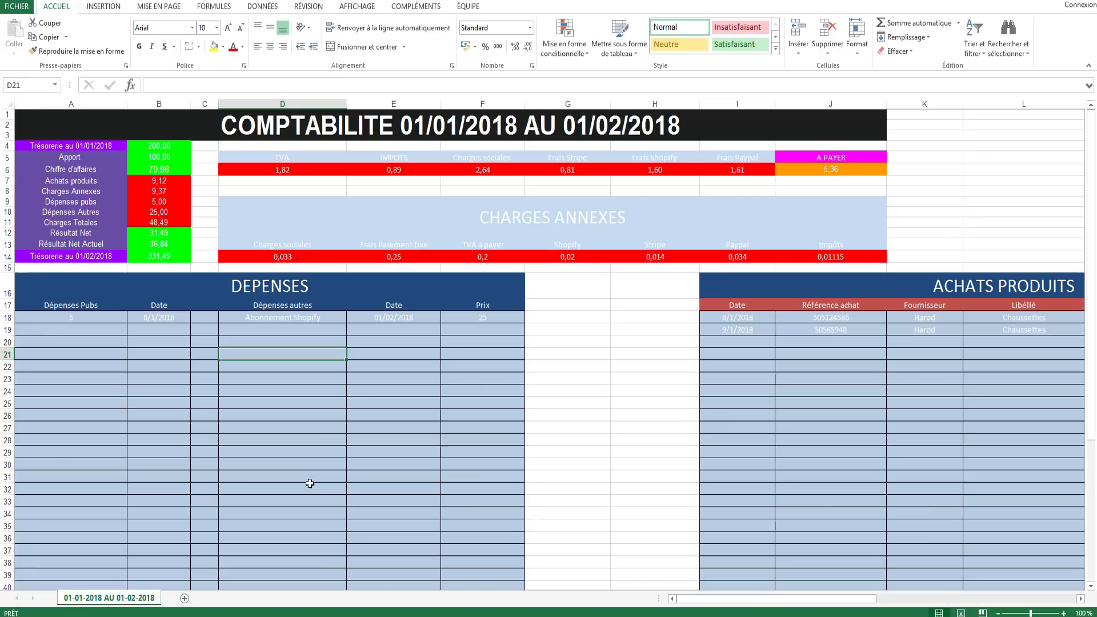
# - Check how the Charges Totales formula adds up the summary amounts from Achats produits to Dépenses Autres
pyautogui.click(160, 210)
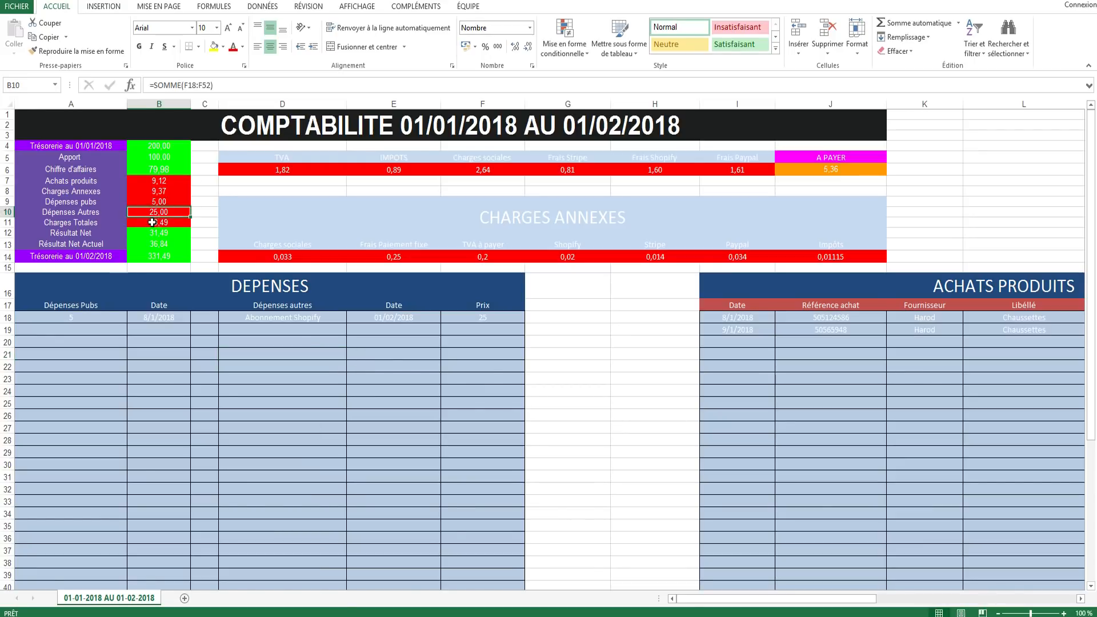
pyautogui.click(173, 181)
pyautogui.moveTo(173, 185); pyautogui.dragTo(173, 212)
pyautogui.click(167, 234)
pyautogui.click(160, 224)
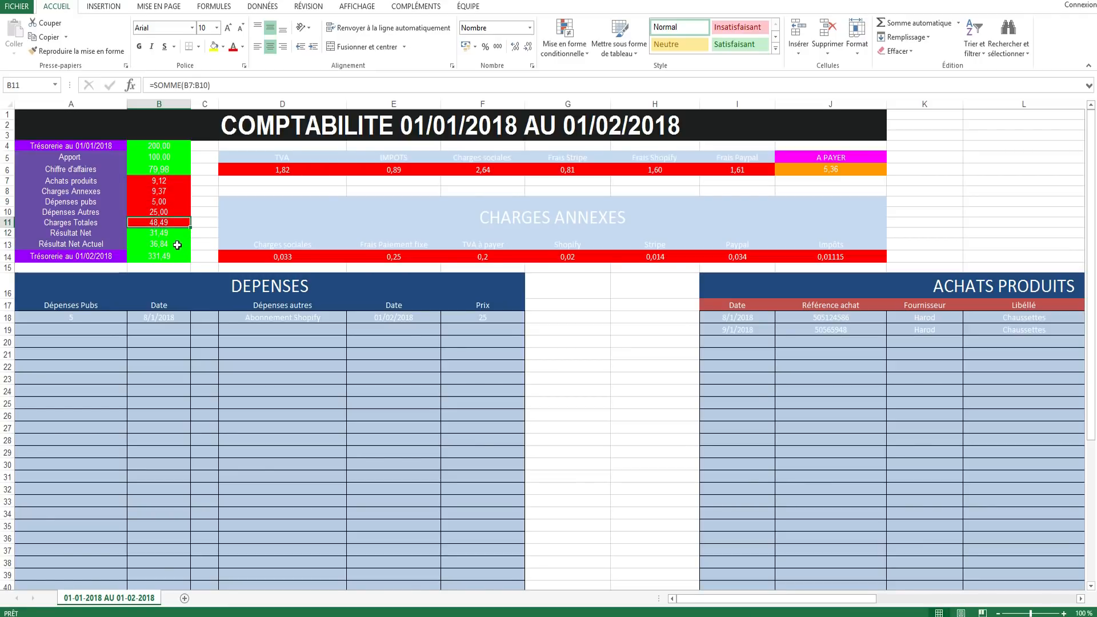
# - Inspect the Résultat Net formula together with the Chiffre d'affaires and Charges Totales cells it uses
pyautogui.click(84, 234)
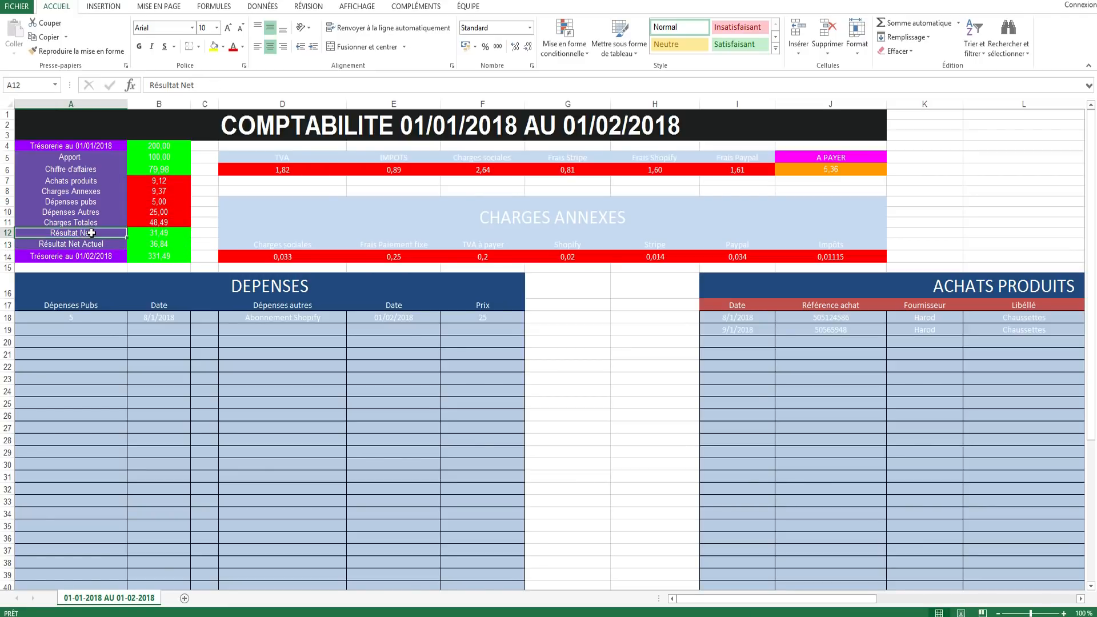
pyautogui.click(157, 169)
pyautogui.click(169, 225)
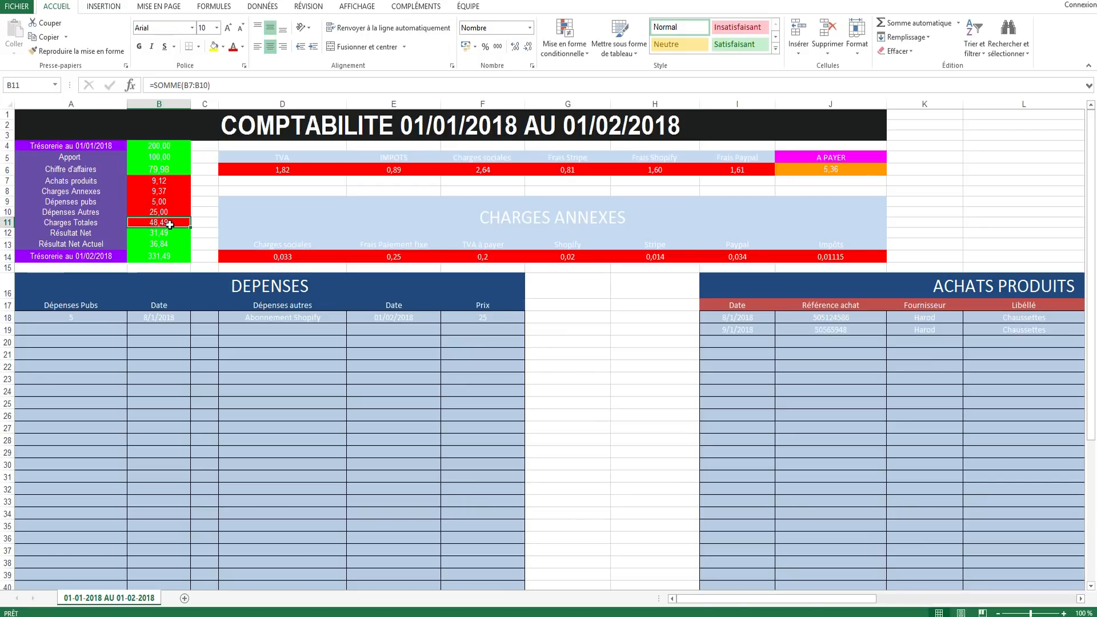
pyautogui.click(159, 234)
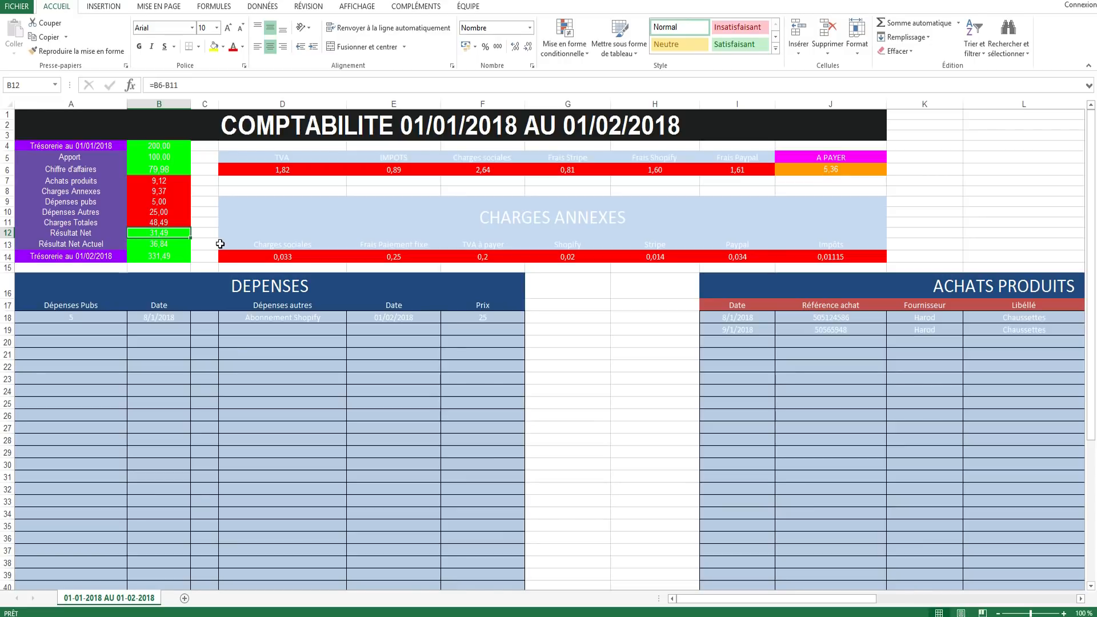
# - Check the Résultat Net Actuel formula and go through the CHARGES ANNEXES headings, including Shopify, Stripe, Paypal, Charges sociales and Impôts
pyautogui.click(166, 246)
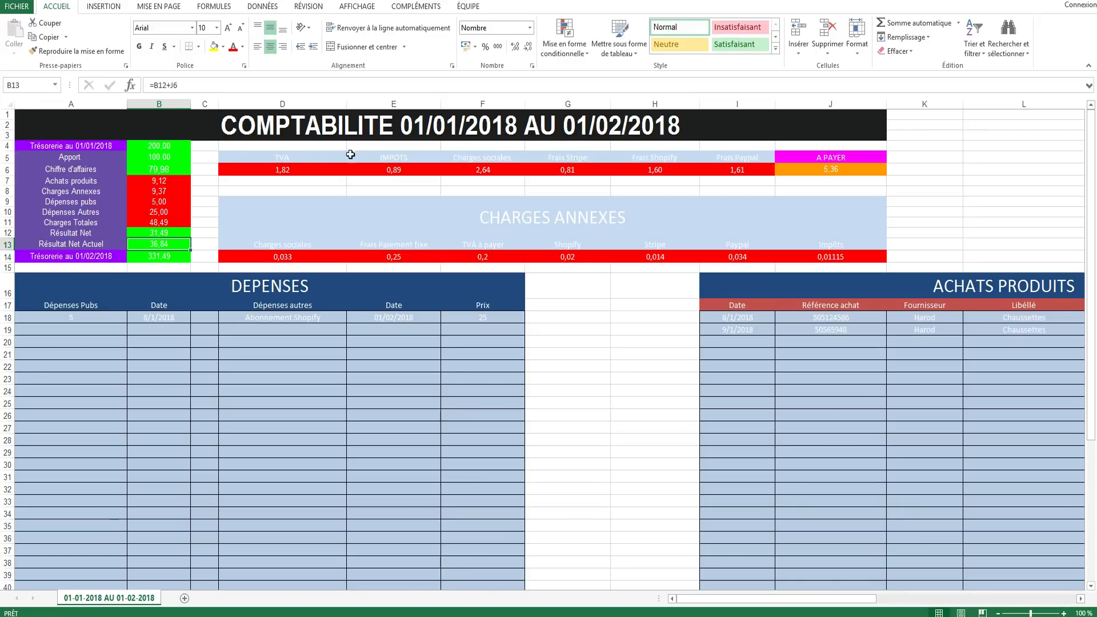
pyautogui.click(398, 246)
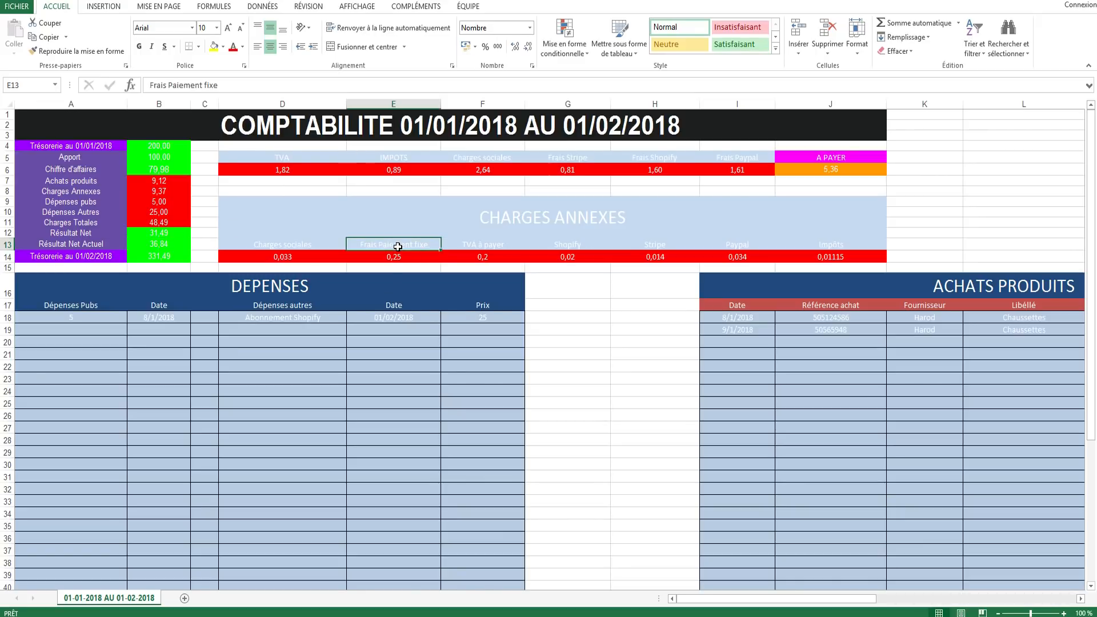
pyautogui.click(570, 246)
pyautogui.click(655, 247)
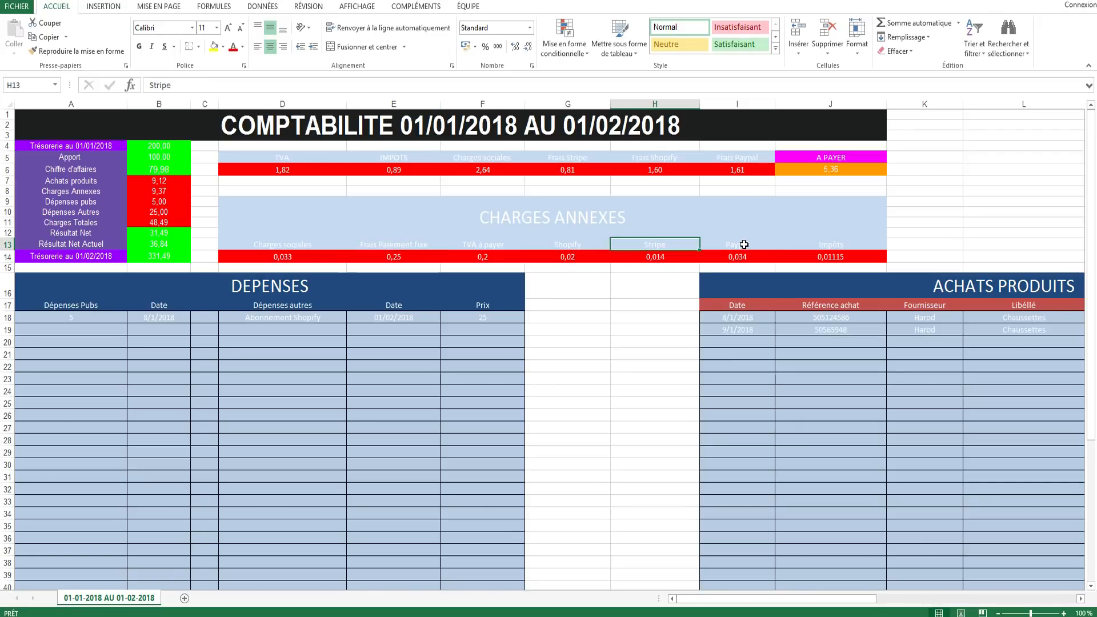
pyautogui.click(742, 245)
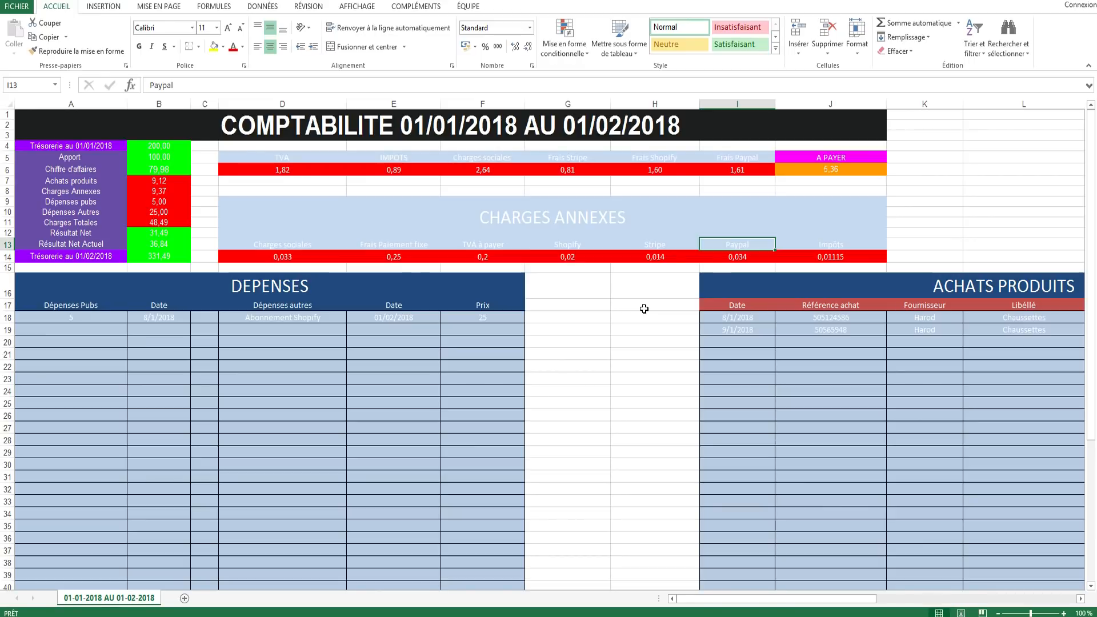
pyautogui.click(295, 244)
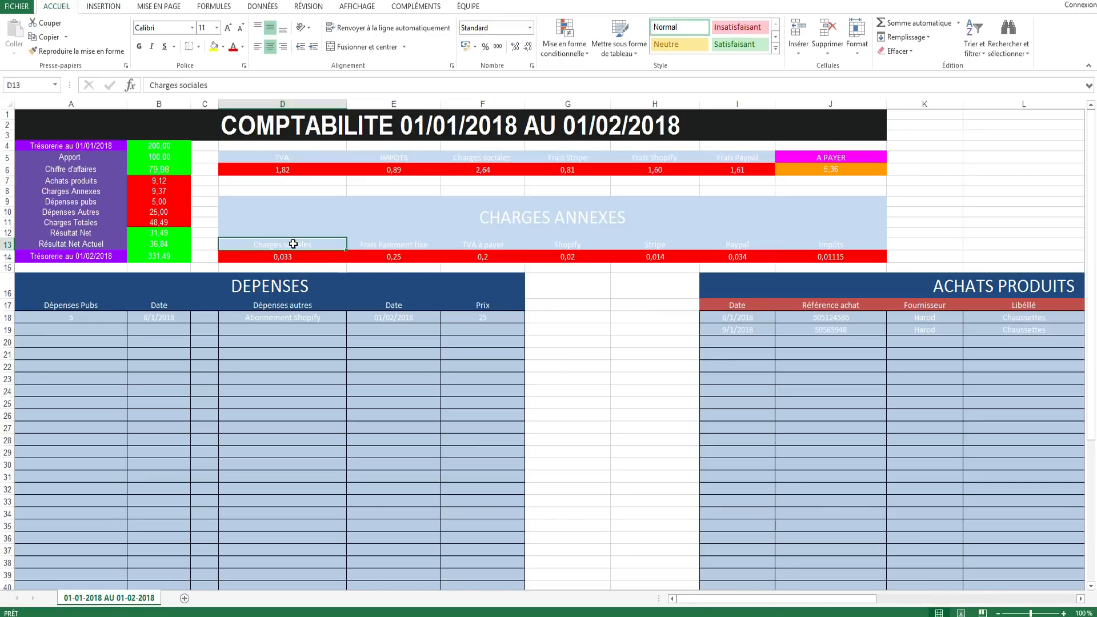
pyautogui.click(828, 245)
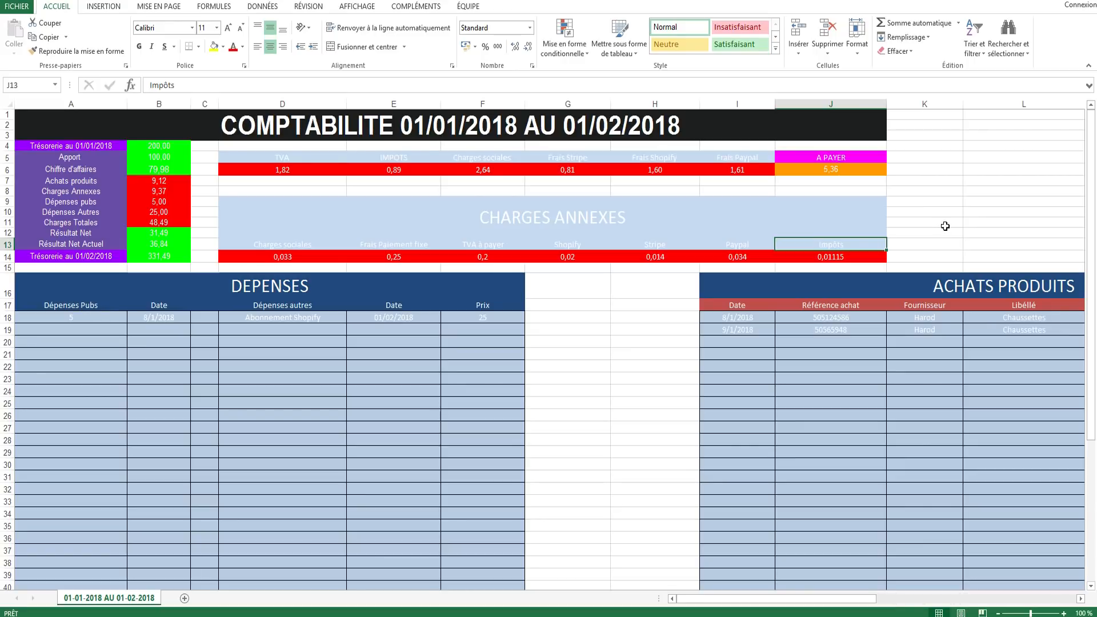
# - Review the Charges sociales, Impôts and TVA à payer rates in row 14
pyautogui.click(322, 254)
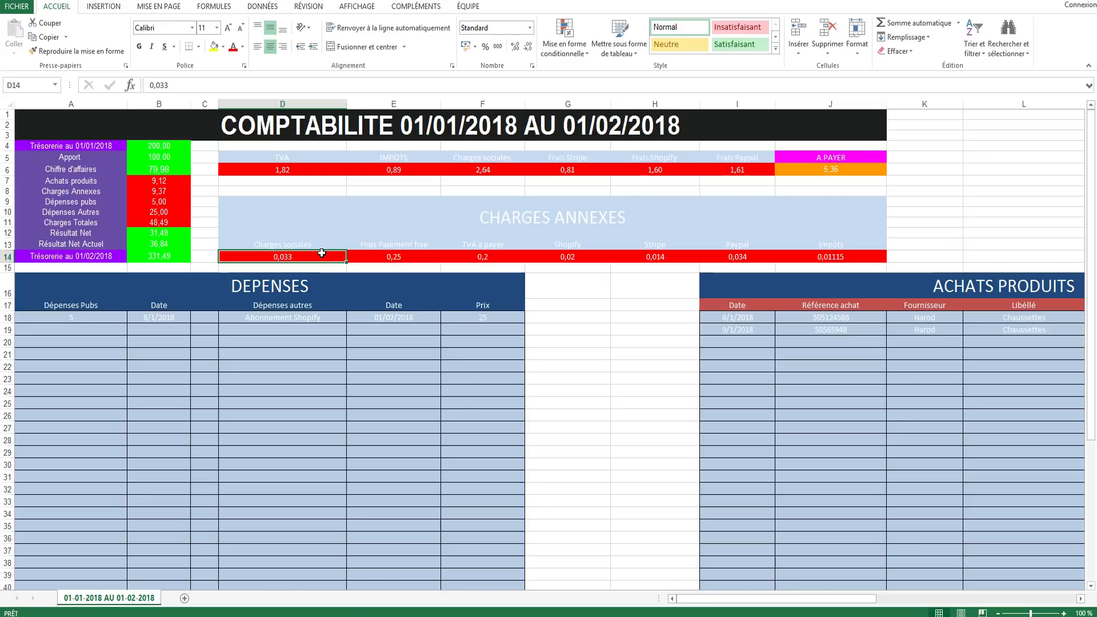
pyautogui.click(812, 252)
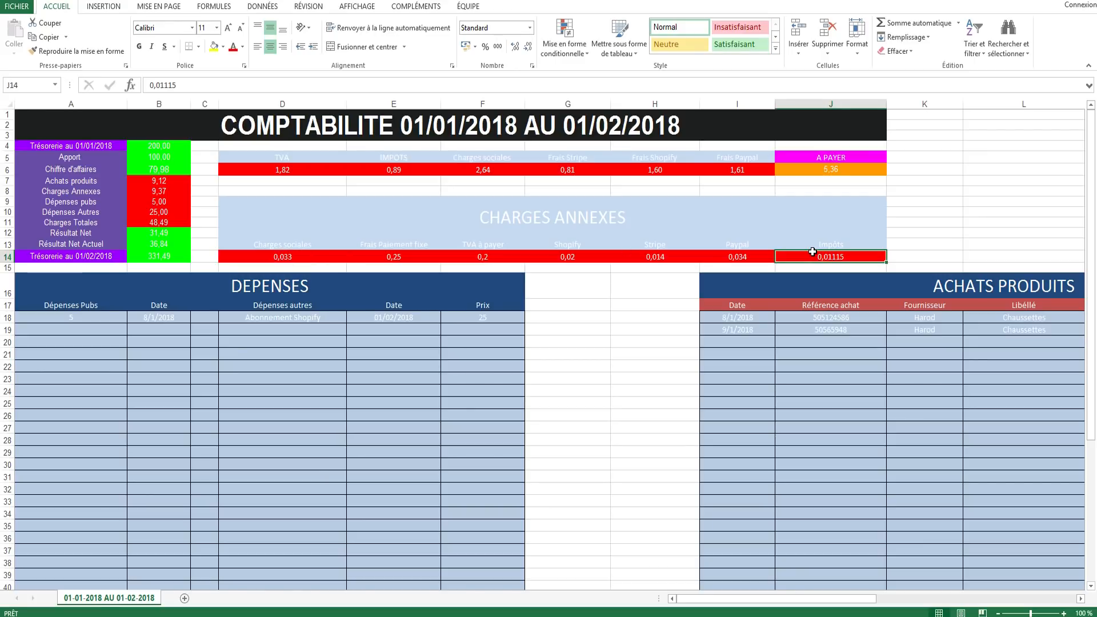
pyautogui.click(497, 257)
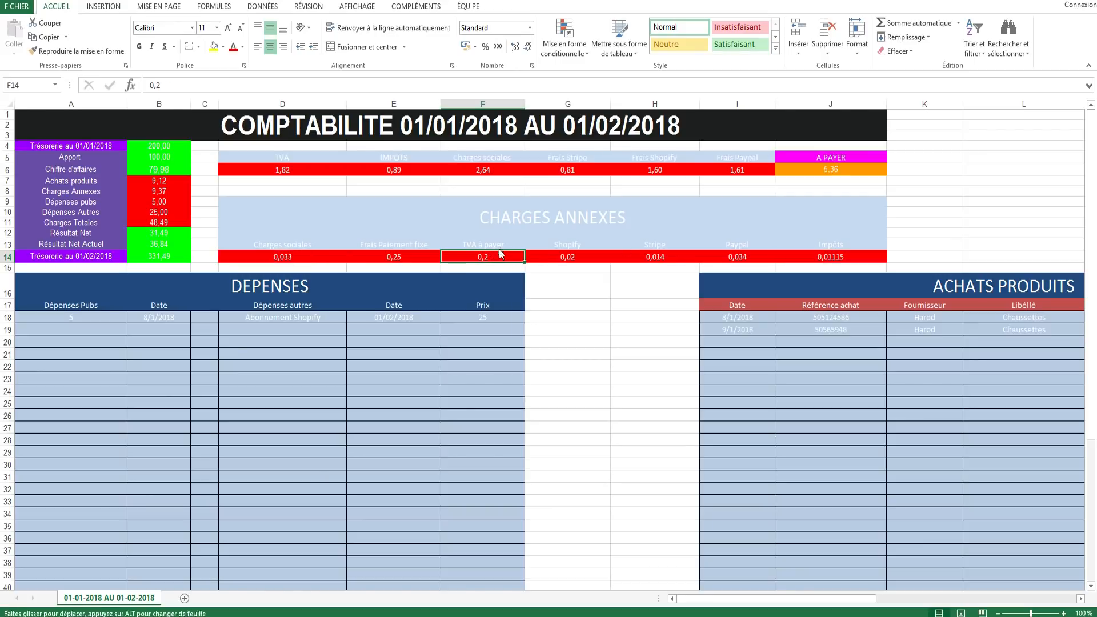
pyautogui.click(505, 245)
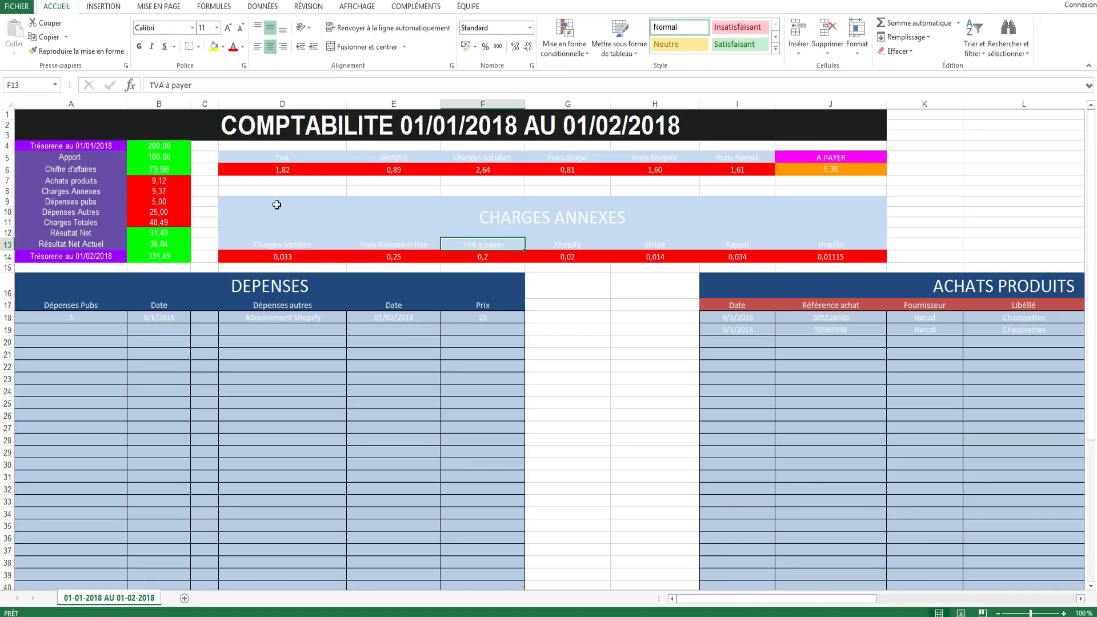
# - Compare the Résultat Net and Résultat Net Actuel formulas with the TVA, IMPOTS and Charges sociales amounts in row 6
pyautogui.click(169, 235)
pyautogui.click(160, 246)
pyautogui.click(289, 170)
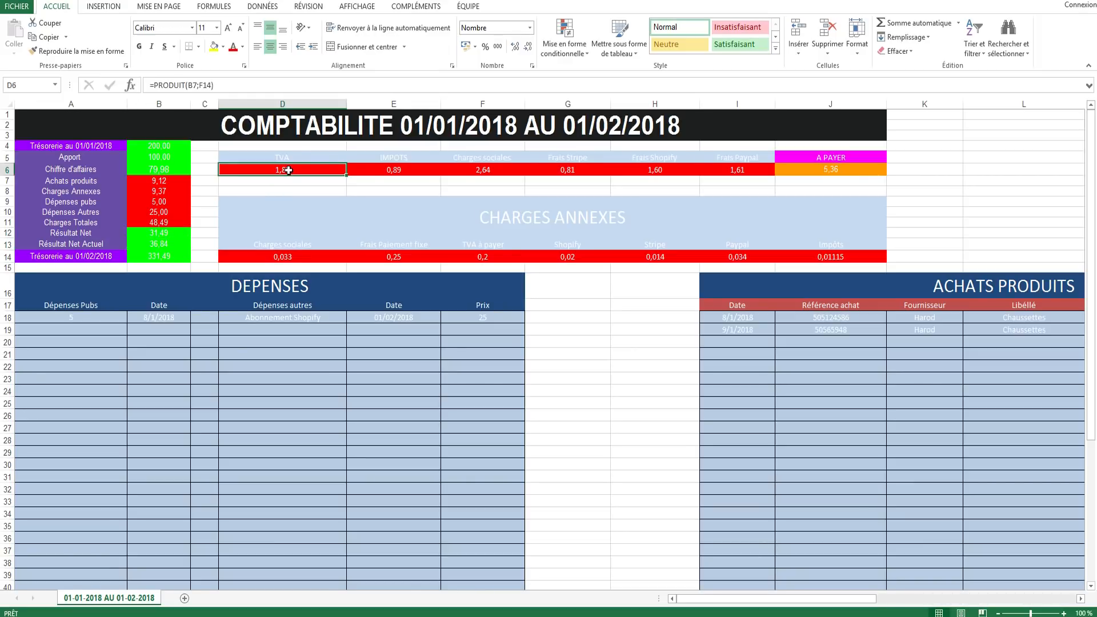
pyautogui.click(393, 170)
pyautogui.click(480, 169)
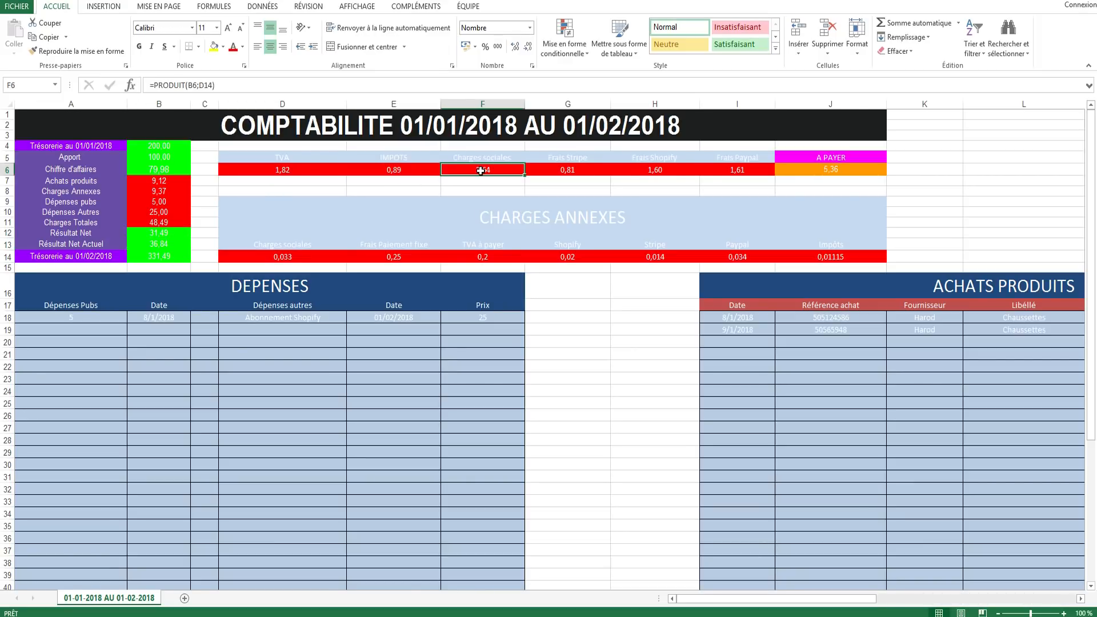
pyautogui.click(154, 246)
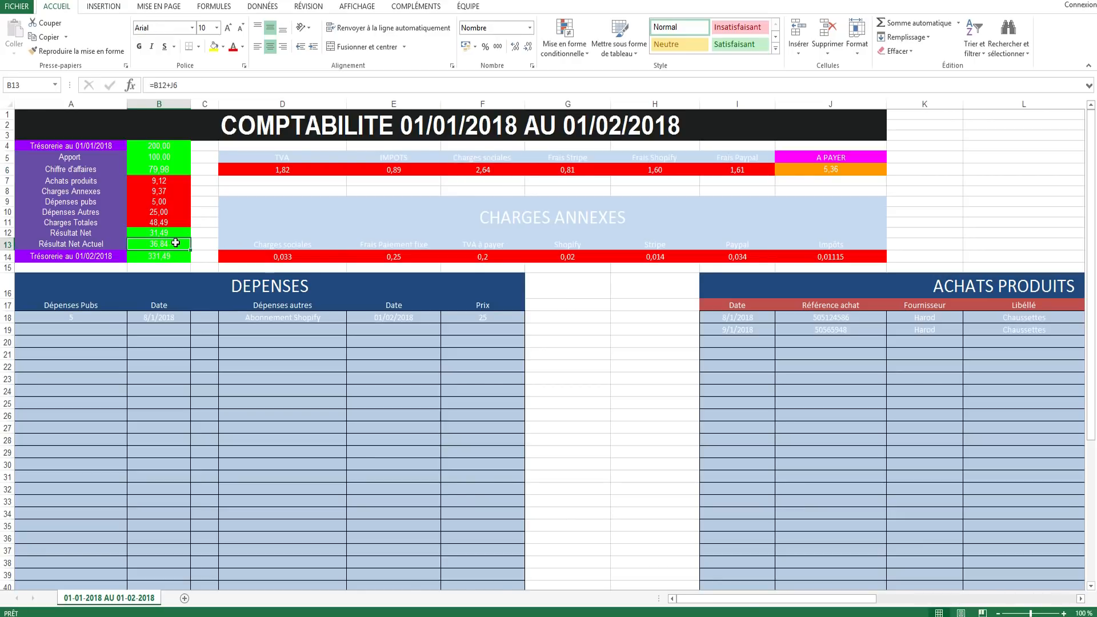
# - Inspect the formula of the A PAYER total in cell J6
pyautogui.click(825, 170)
pyautogui.click(817, 191)
pyautogui.click(827, 171)
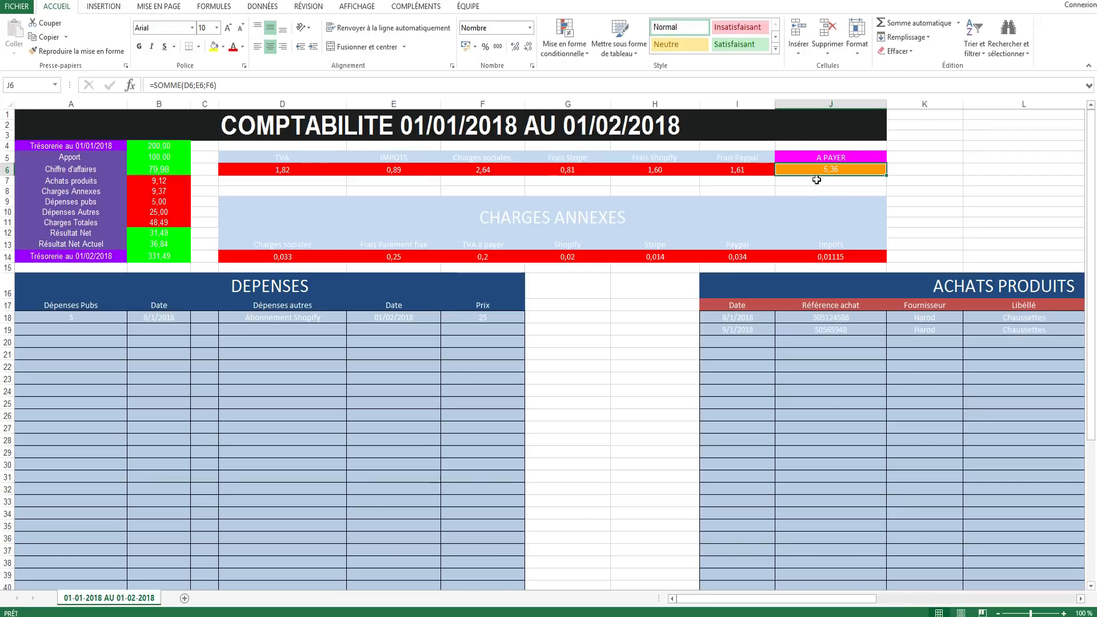
# - Look at the Trésorerie au 01/02/2018 label and amount in row 14 of the summary
pyautogui.click(120, 258)
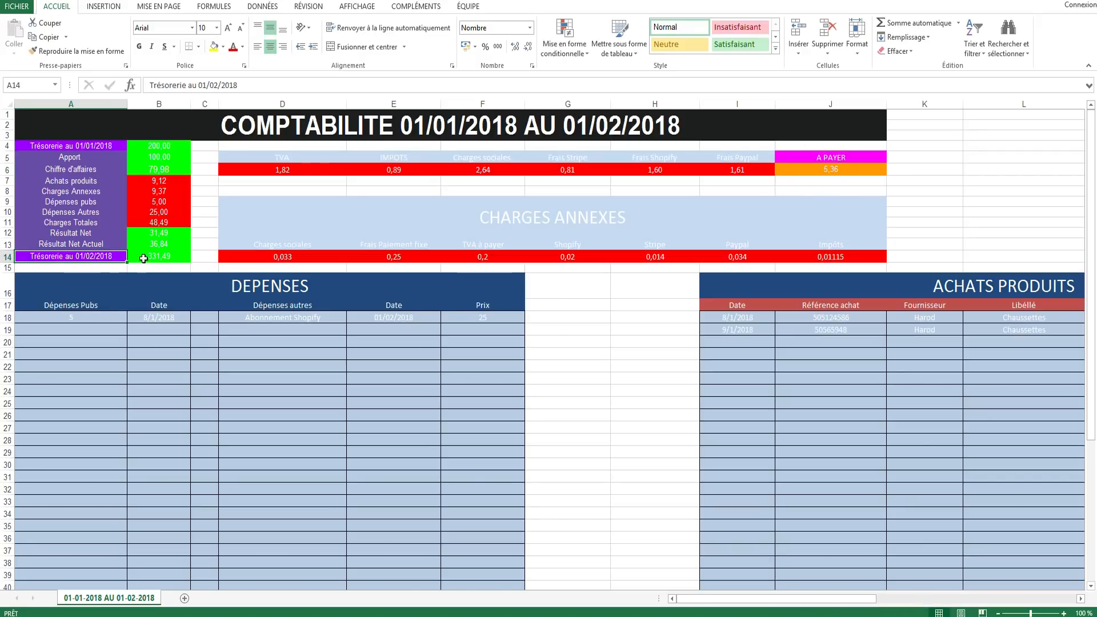
pyautogui.moveTo(121, 258); pyautogui.dragTo(176, 259)
pyautogui.click(171, 258)
pyautogui.click(197, 269)
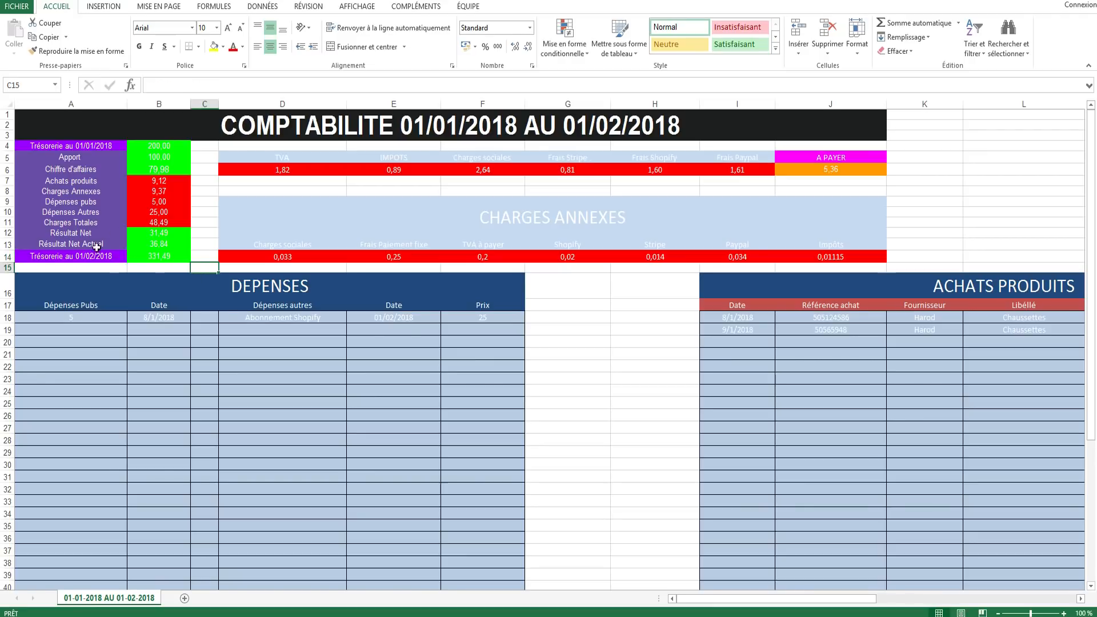
# - Trace the Trésorerie au 01/02/2018 formula through the opening Trésorerie, Apport and Résultat Net cells
pyautogui.click(129, 150)
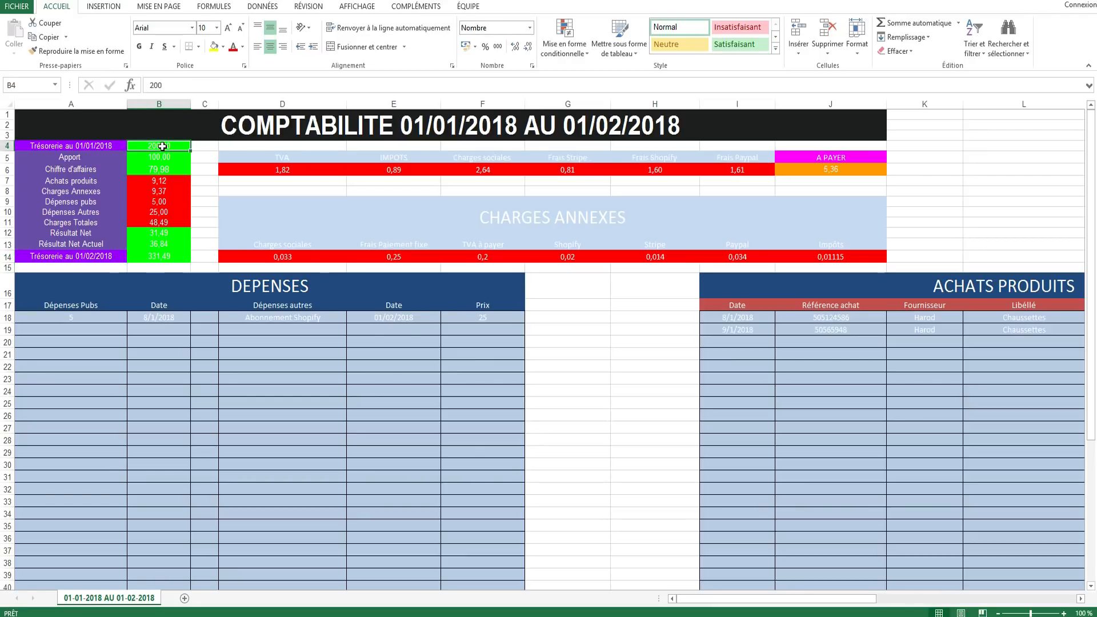
pyautogui.click(182, 157)
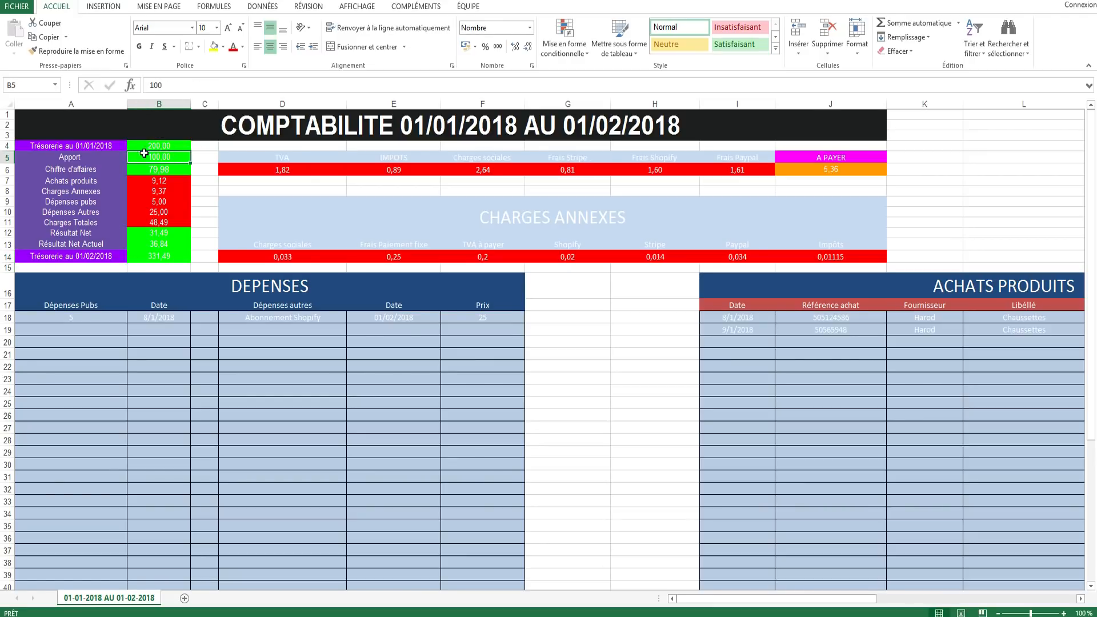
pyautogui.click(167, 233)
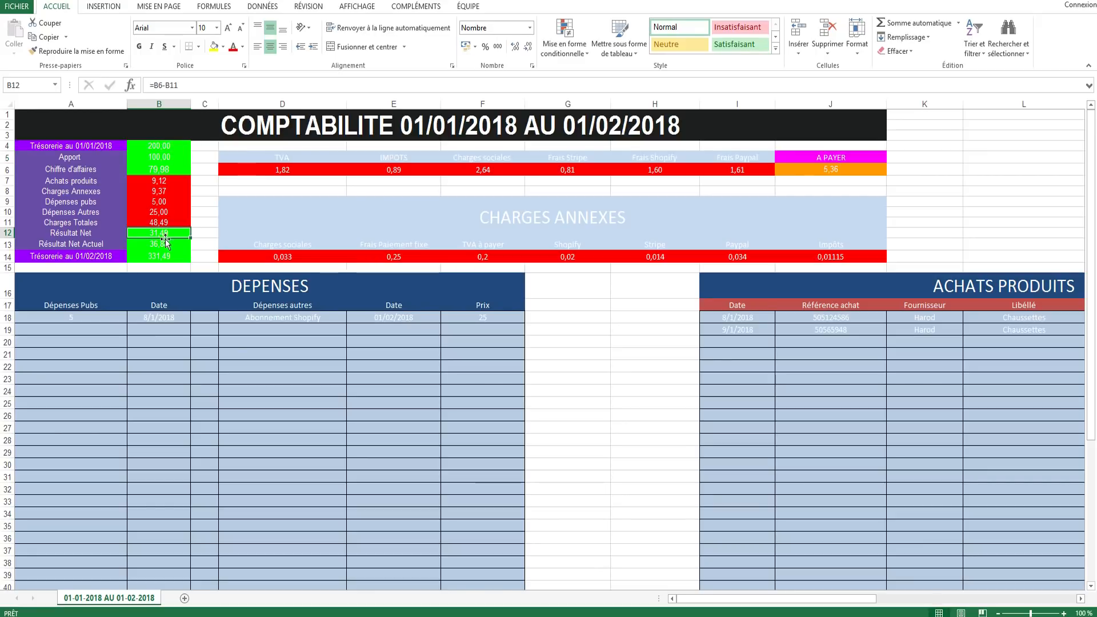
pyautogui.click(160, 257)
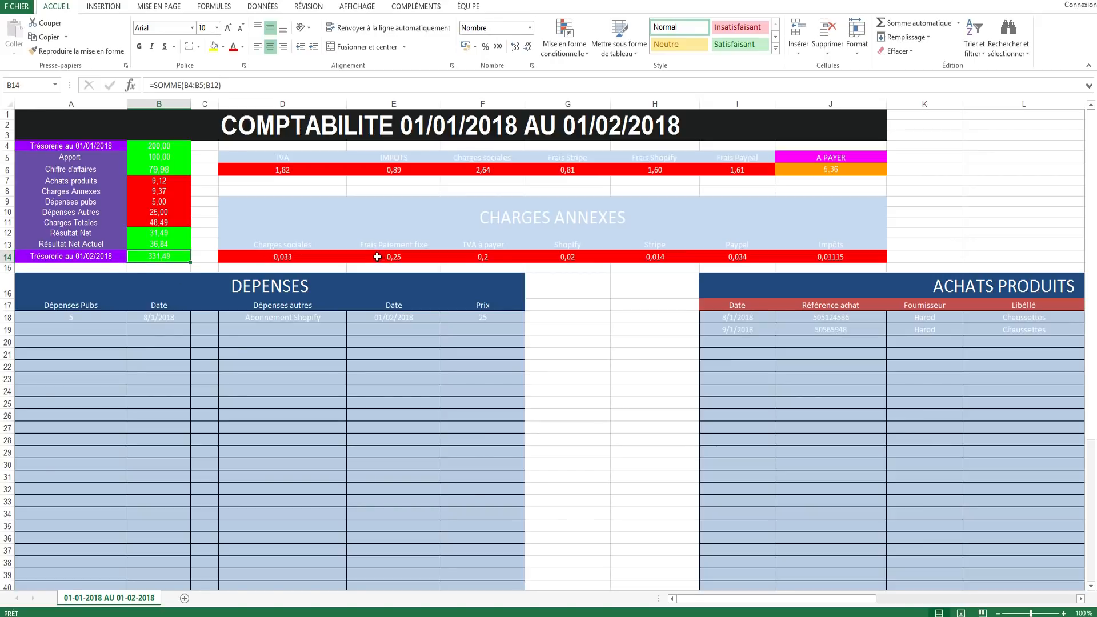
# - Revisit the Trésorerie au 01/01/2018 and Apport amounts in the summary
pyautogui.click(559, 296)
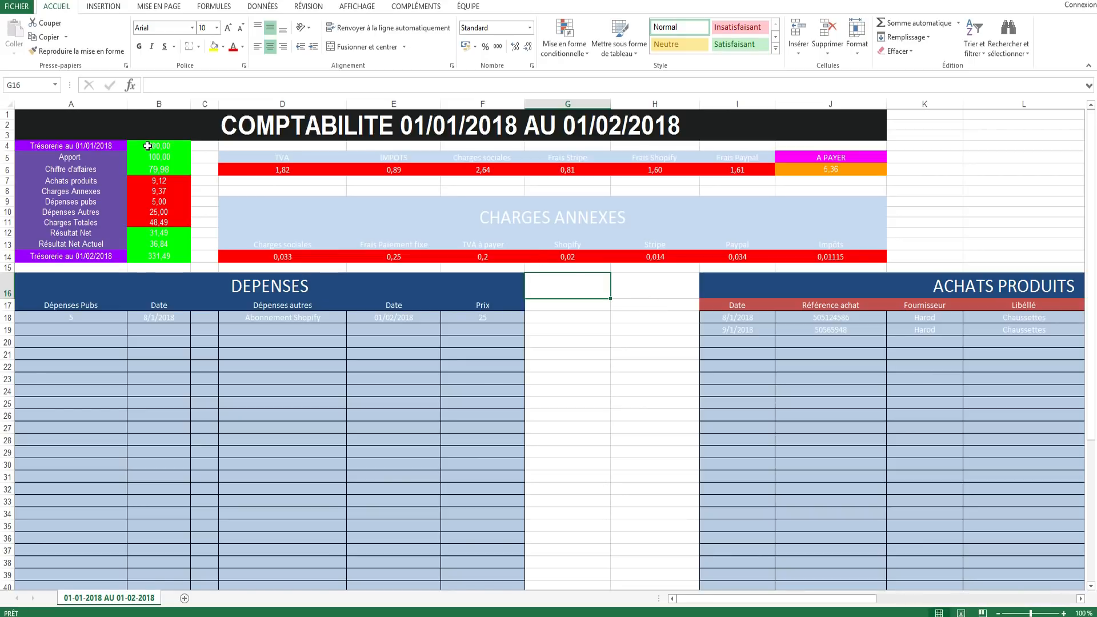
pyautogui.click(165, 145)
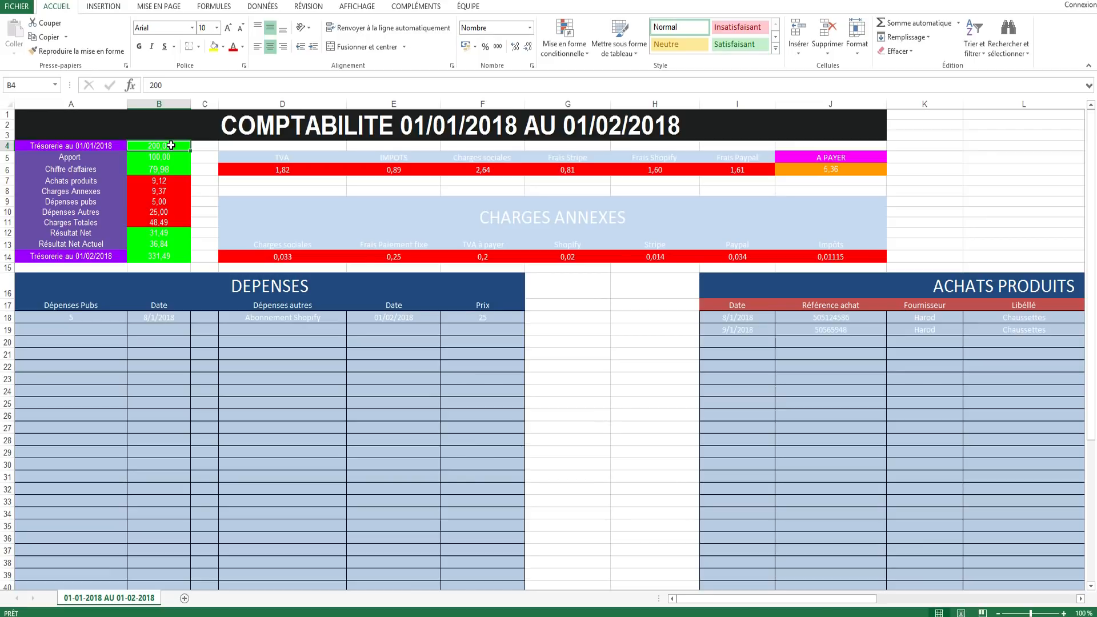
pyautogui.click(165, 156)
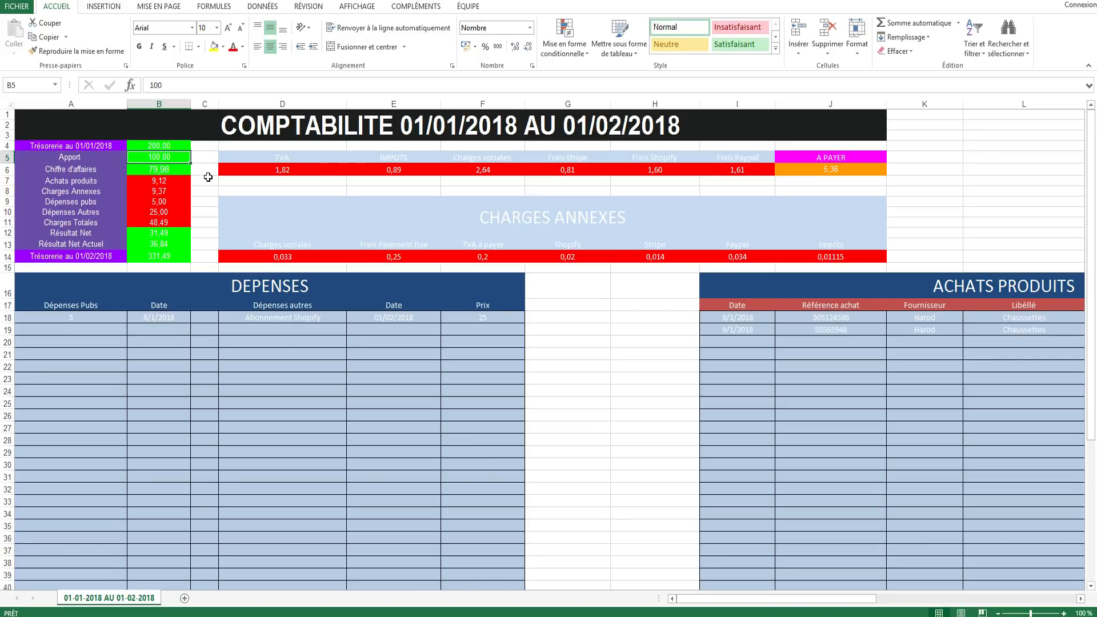
# - Review the summary amounts in B6:B14 and the Dépenses Pubs and Dépenses autres entry areas of the DEPENSES table
pyautogui.moveTo(159, 169); pyautogui.dragTo(163, 257)
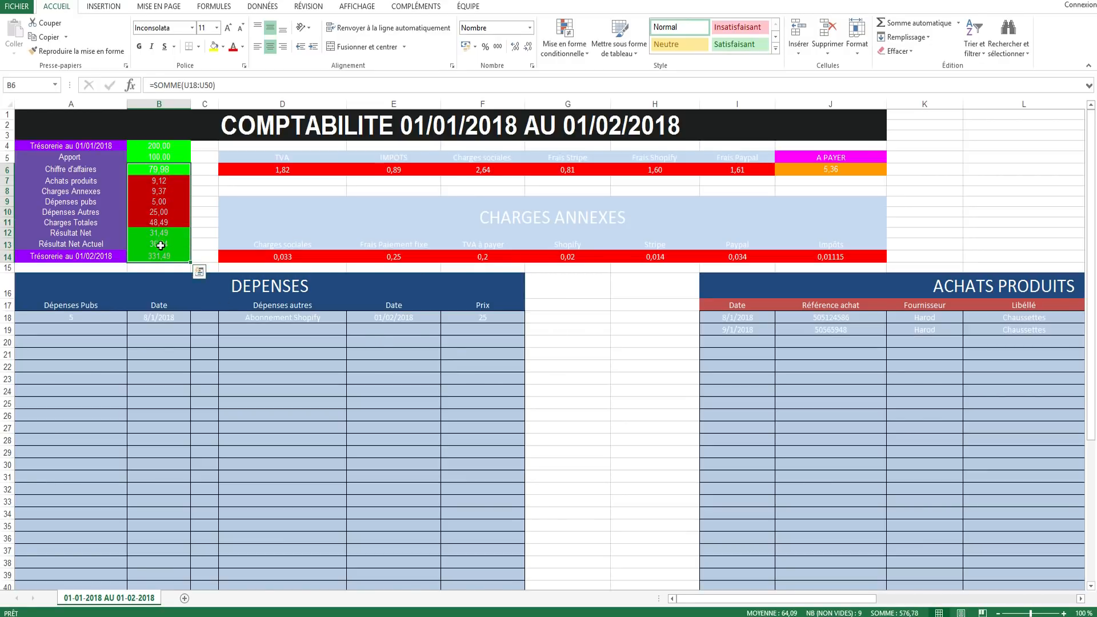
pyautogui.click(592, 368)
pyautogui.scroll(-3, 367, 324)
pyautogui.click(77, 232)
pyautogui.moveTo(80, 243); pyautogui.dragTo(100, 371)
pyautogui.moveTo(93, 223); pyautogui.dragTo(152, 473)
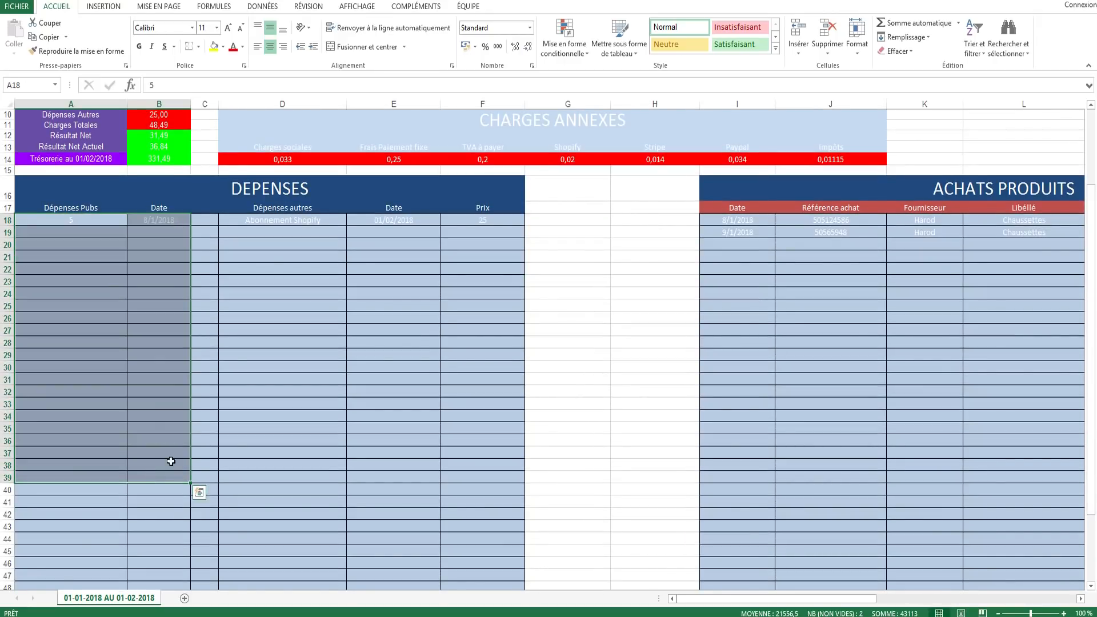
pyautogui.moveTo(274, 221); pyautogui.dragTo(487, 507)
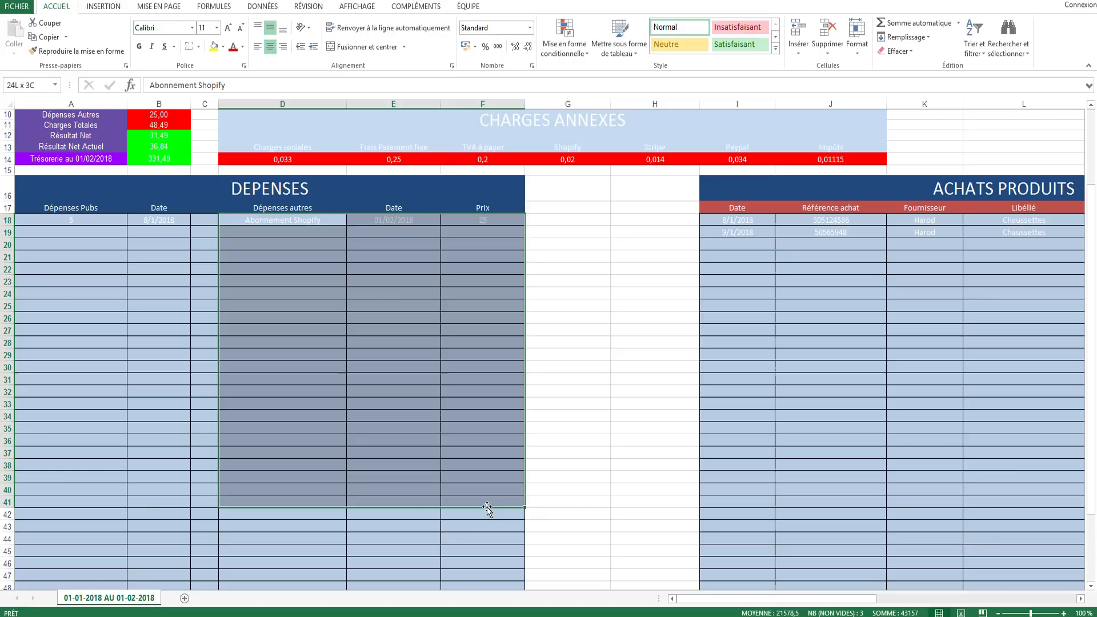
pyautogui.click(369, 255)
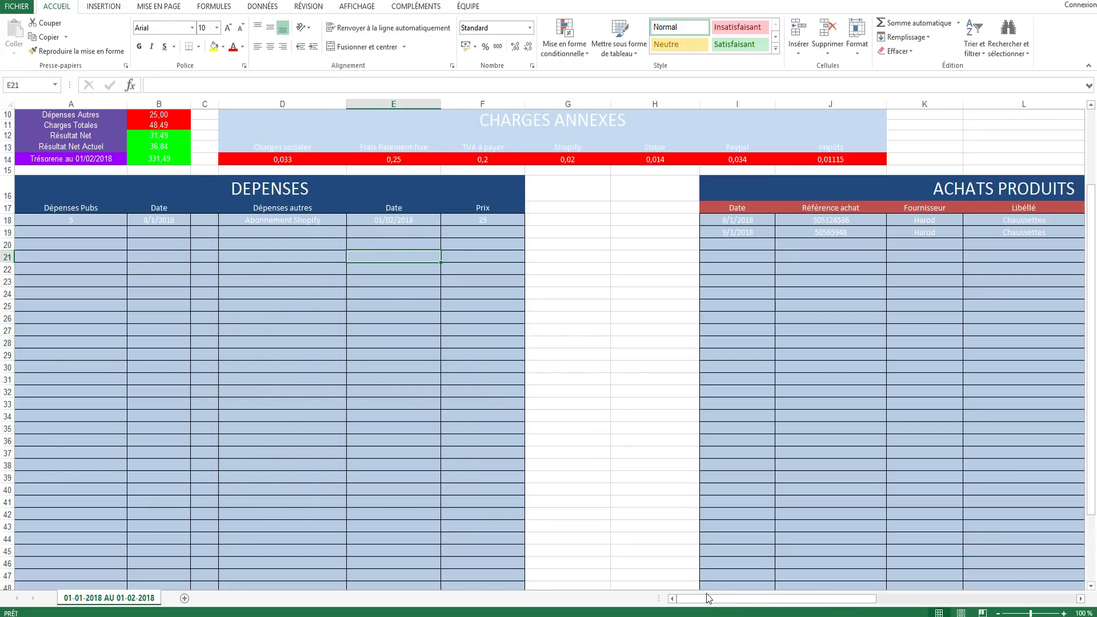
# - Go through the first purchase row of ACHATS PRODUITS, from Date and Référence achat across to Mode de paiement and Montant
pyautogui.moveTo(708, 598); pyautogui.dragTo(811, 600)
pyautogui.click(231, 219)
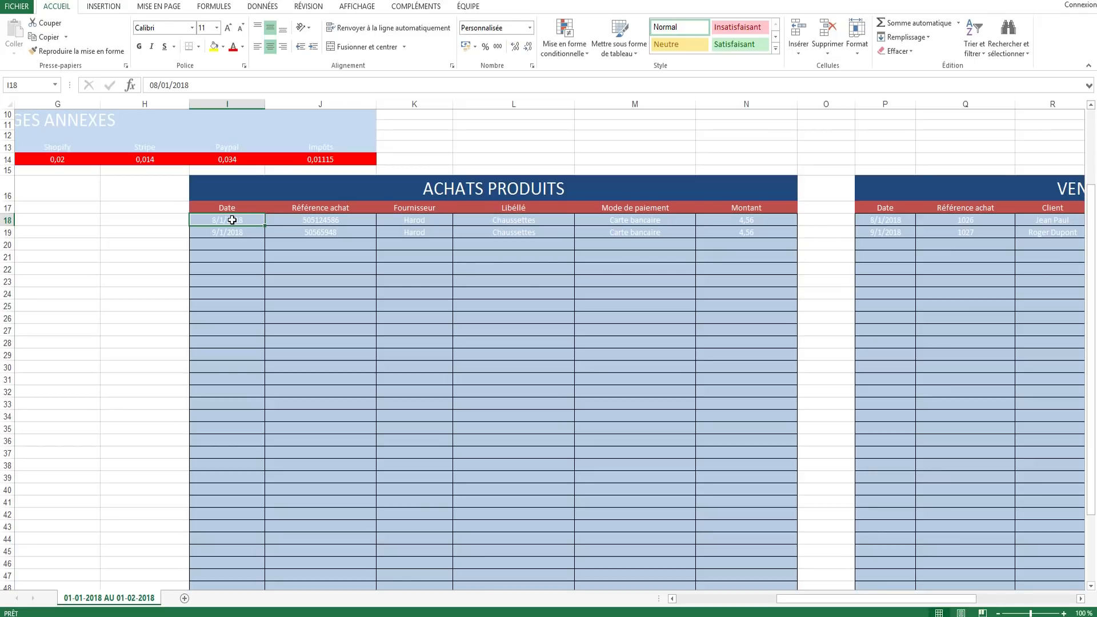
pyautogui.click(334, 220)
pyautogui.doubleClick(348, 223)
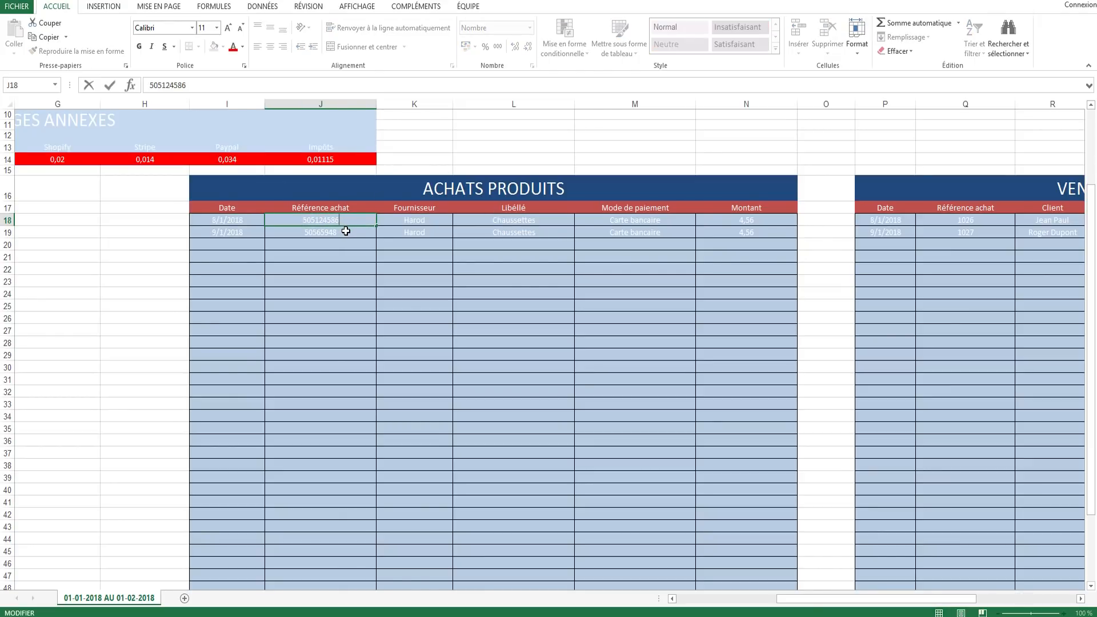
pyautogui.click(417, 221)
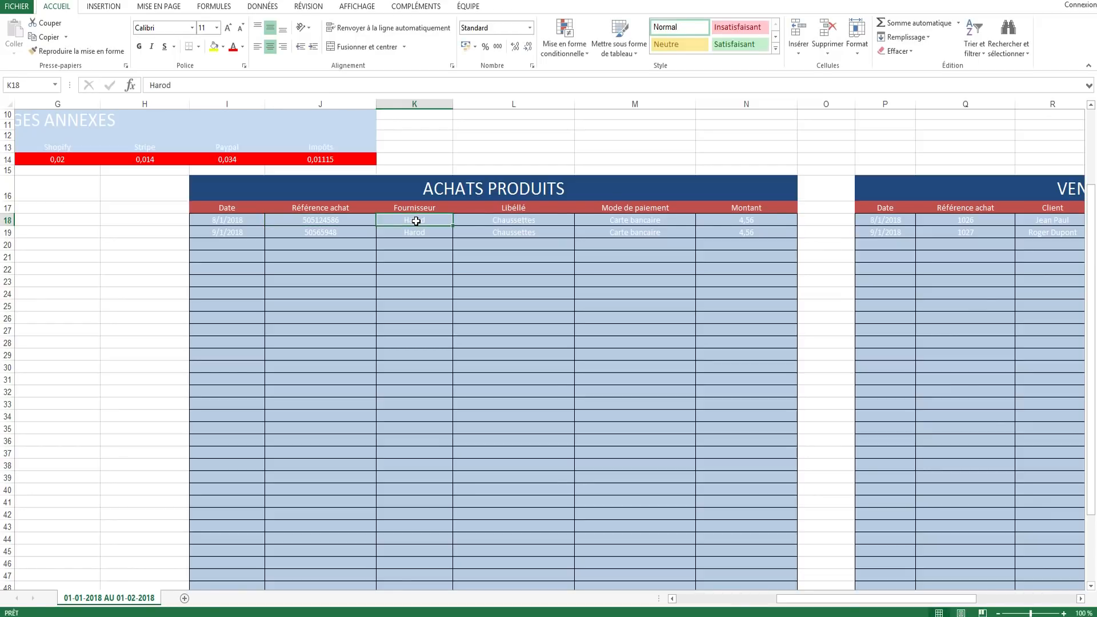
pyautogui.click(511, 217)
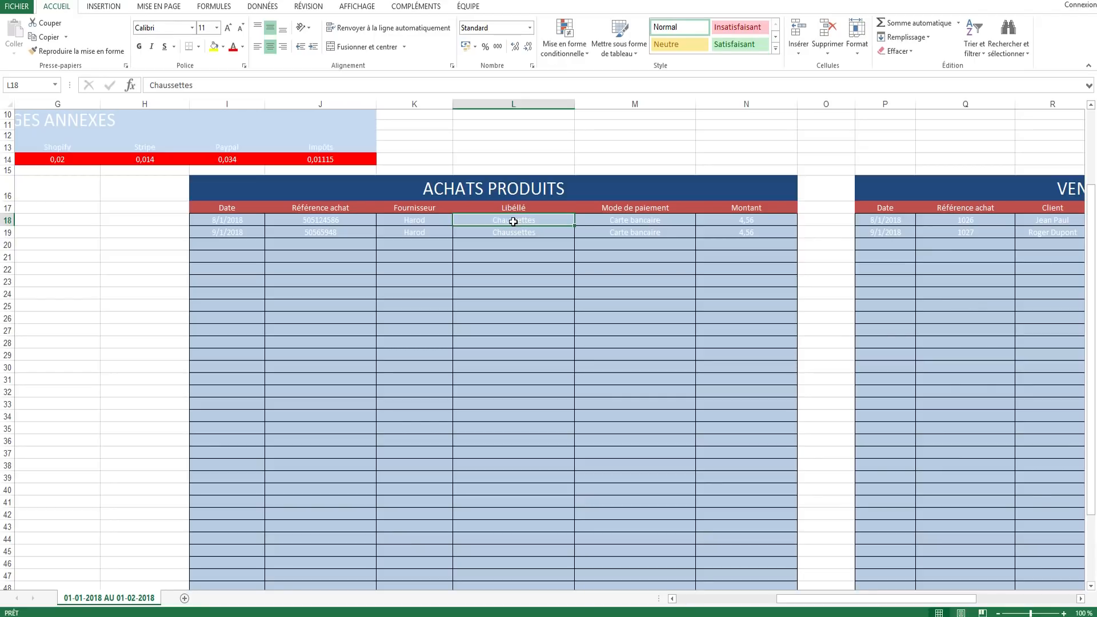
pyautogui.click(636, 222)
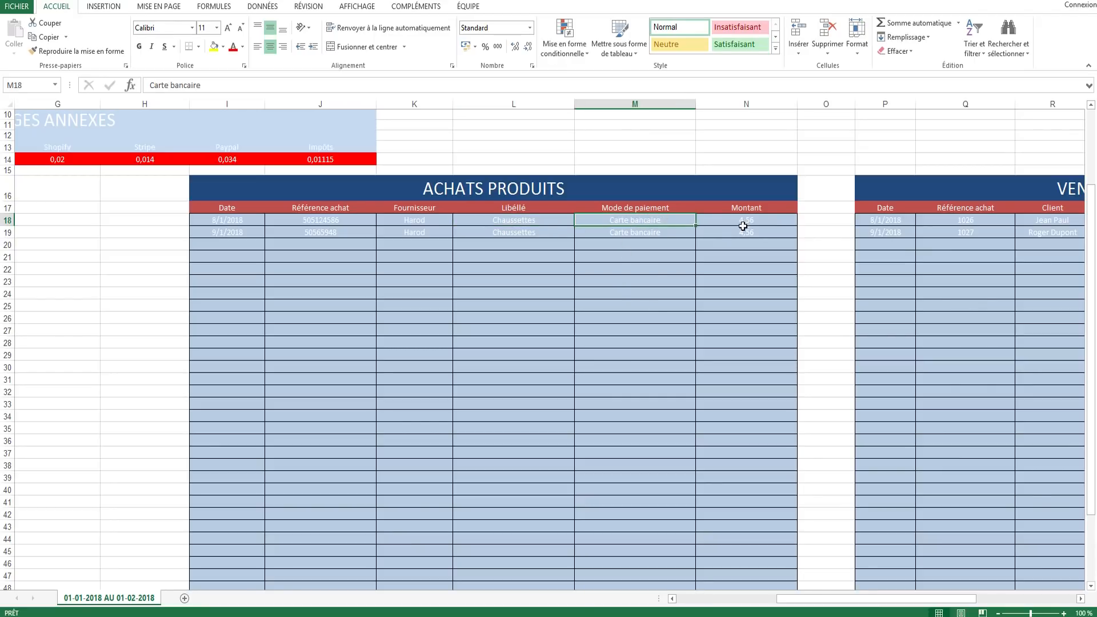
pyautogui.click(743, 221)
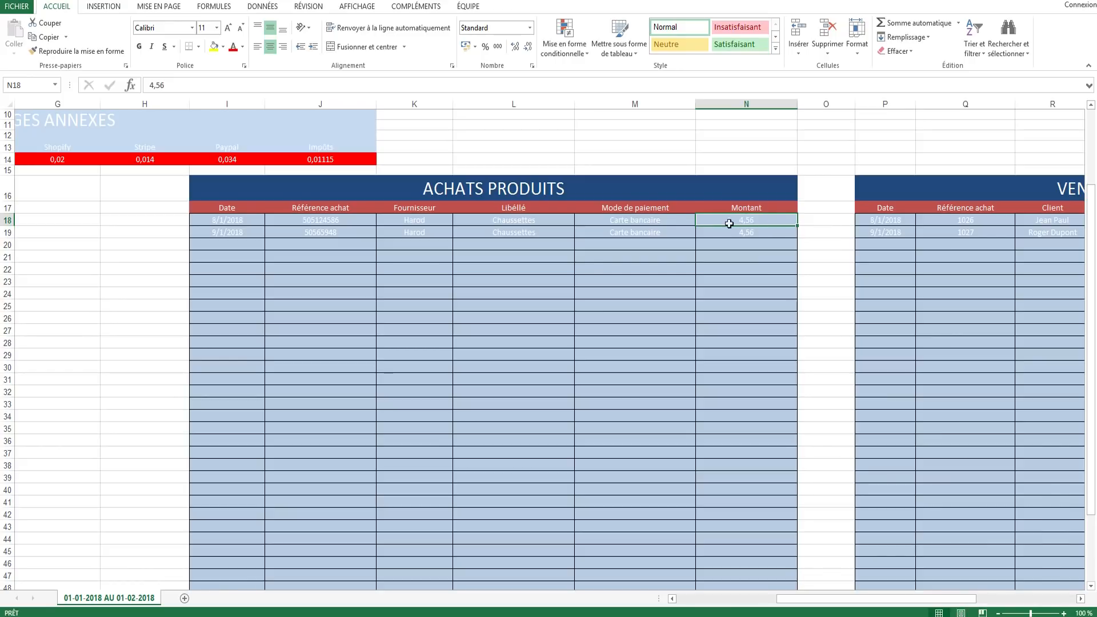
# - Examine the Date, Référence achat, Client and Libéllé cells of the first VENTES PRODUITS row
pyautogui.moveTo(790, 598); pyautogui.dragTo(860, 606)
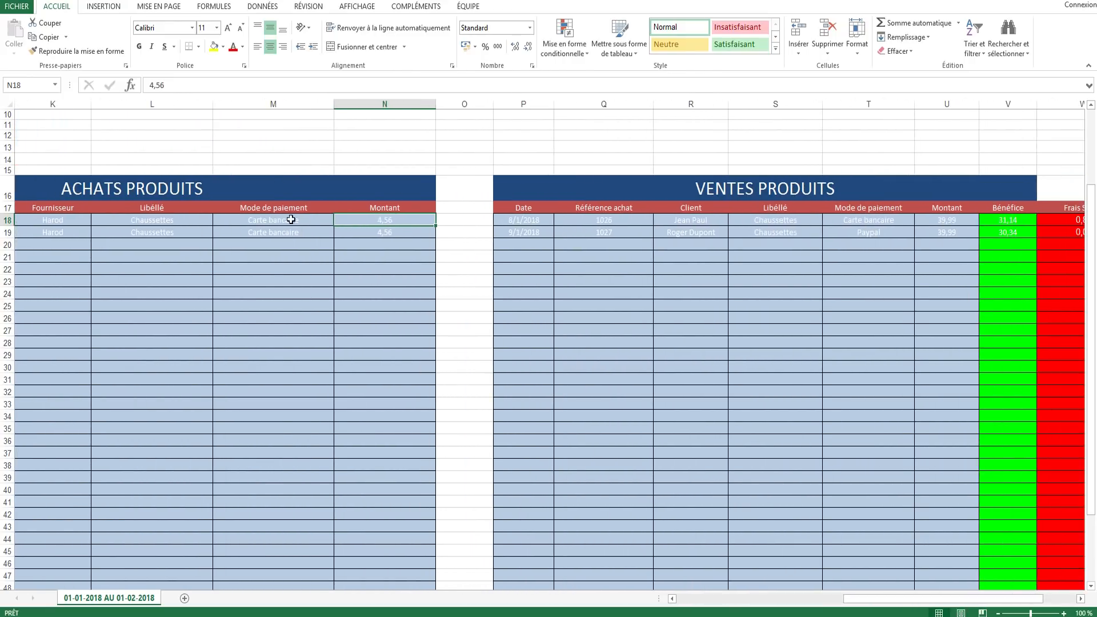
pyautogui.click(536, 223)
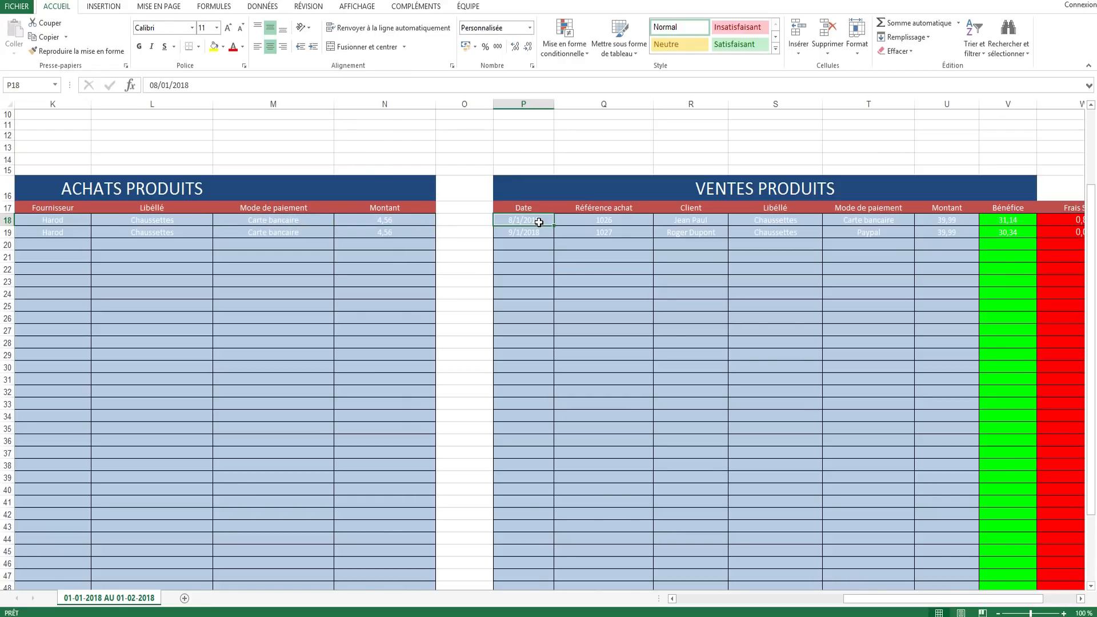
pyautogui.moveTo(891, 600); pyautogui.dragTo(927, 600)
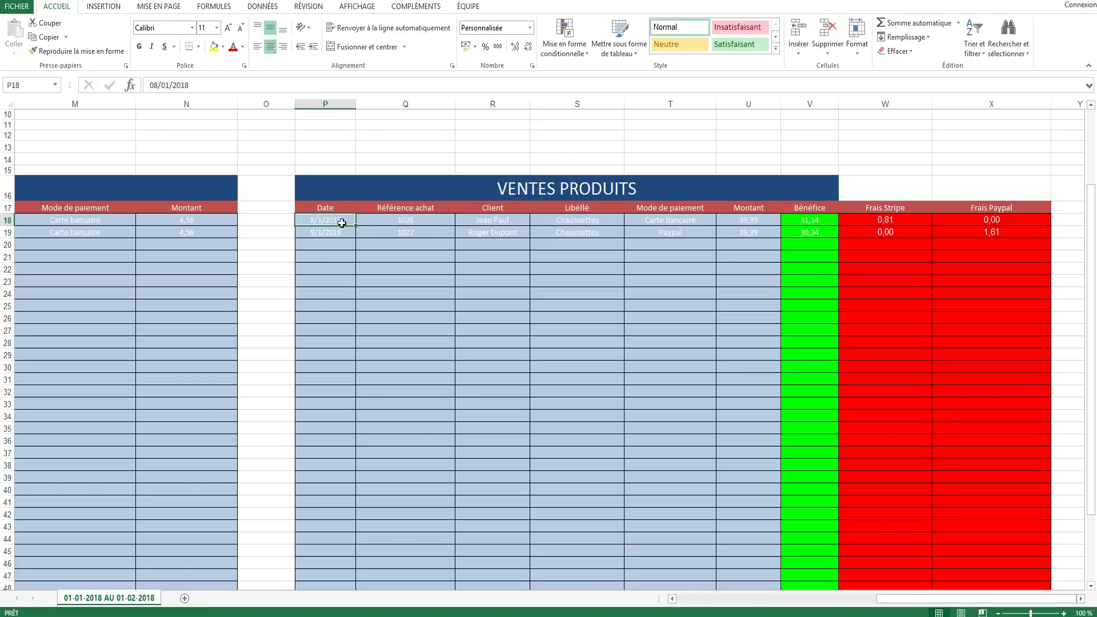
pyautogui.click(424, 217)
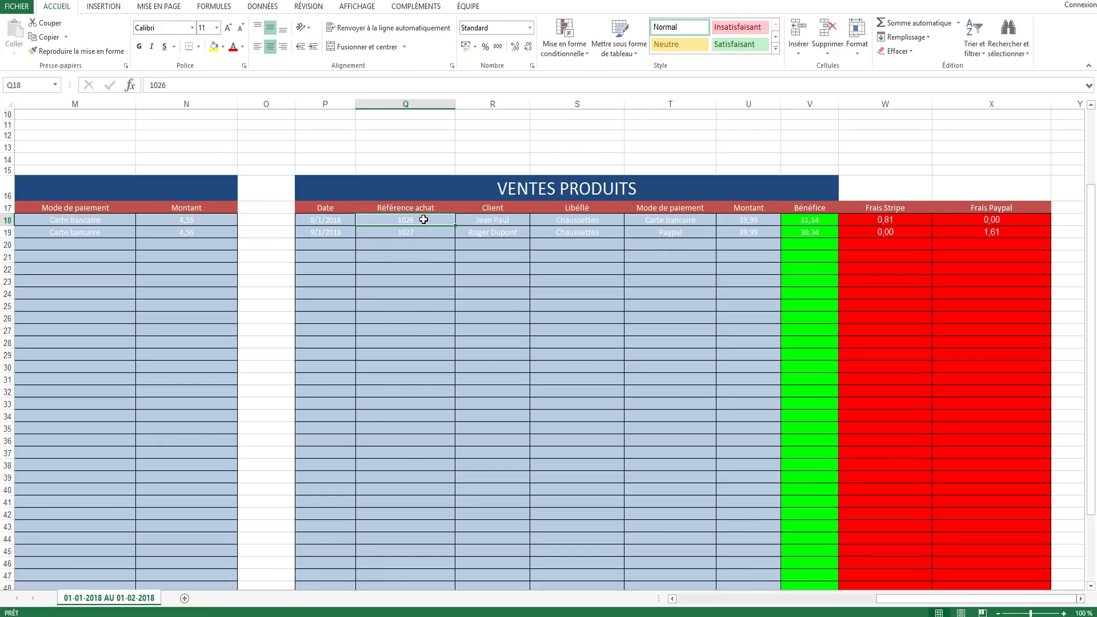
pyautogui.click(484, 221)
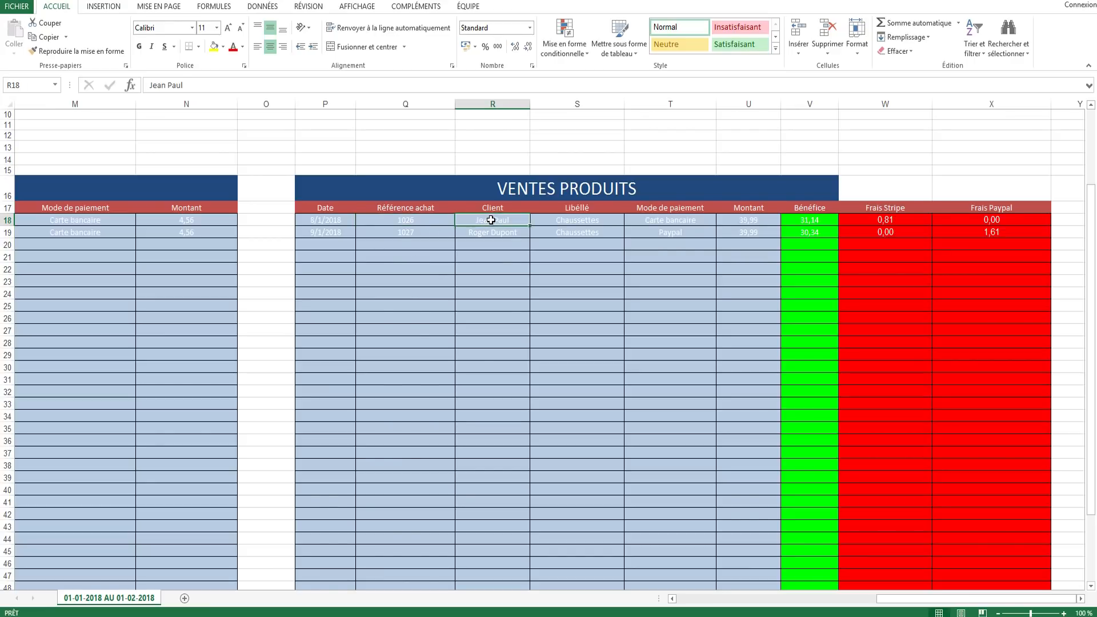
pyautogui.click(569, 221)
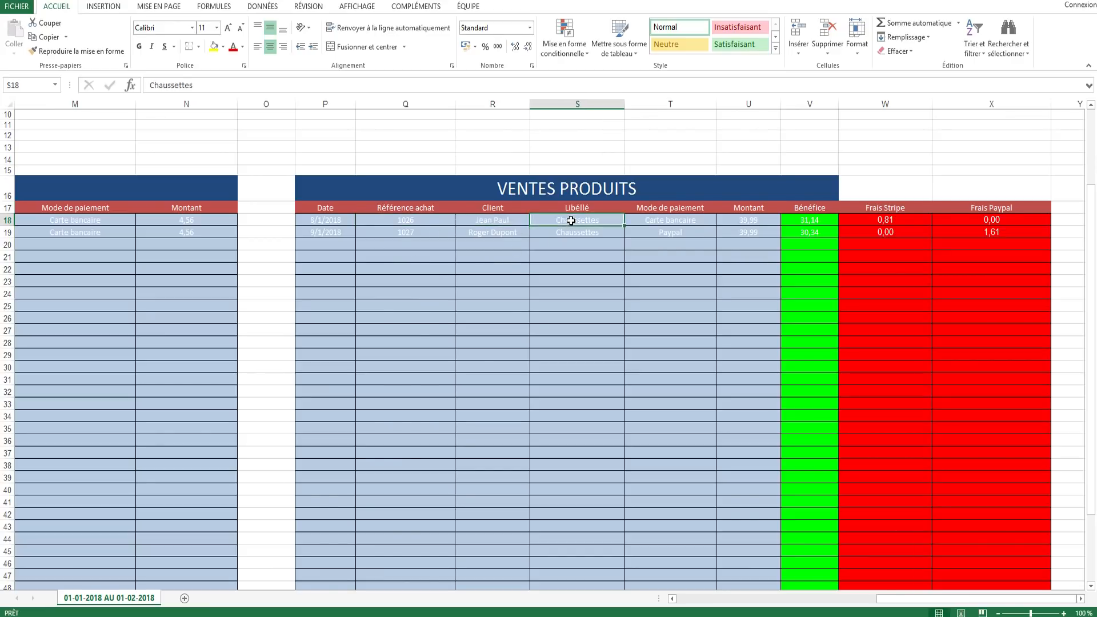
# - Compare the Carte bancaire and Paypal entries under Mode de paiement in cells T18 and T19
pyautogui.click(673, 218)
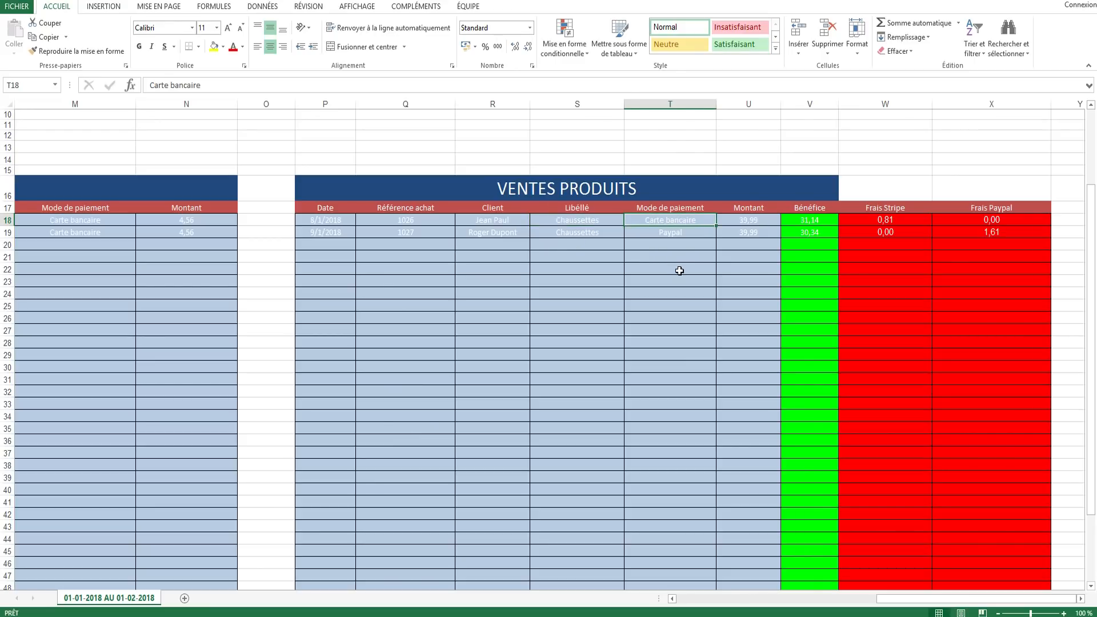
pyautogui.click(673, 232)
pyautogui.click(678, 219)
pyautogui.click(674, 233)
pyautogui.click(678, 220)
pyautogui.click(681, 234)
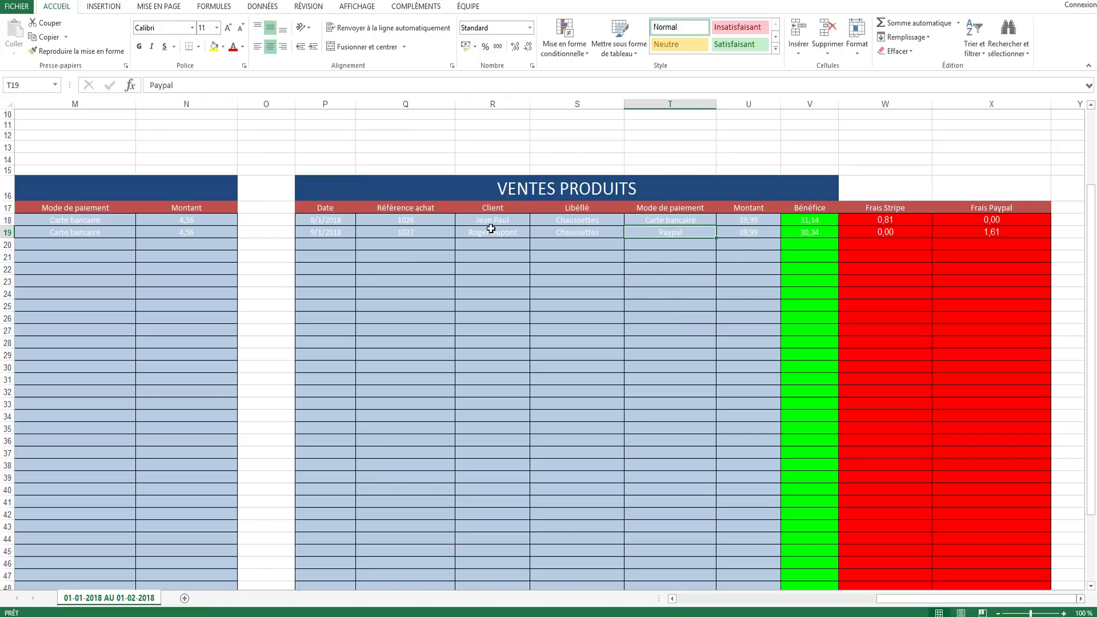
# - Inspect the Bénéfice formula in V18 alongside the sale amount in U18 and the purchase amount in N18
pyautogui.click(759, 221)
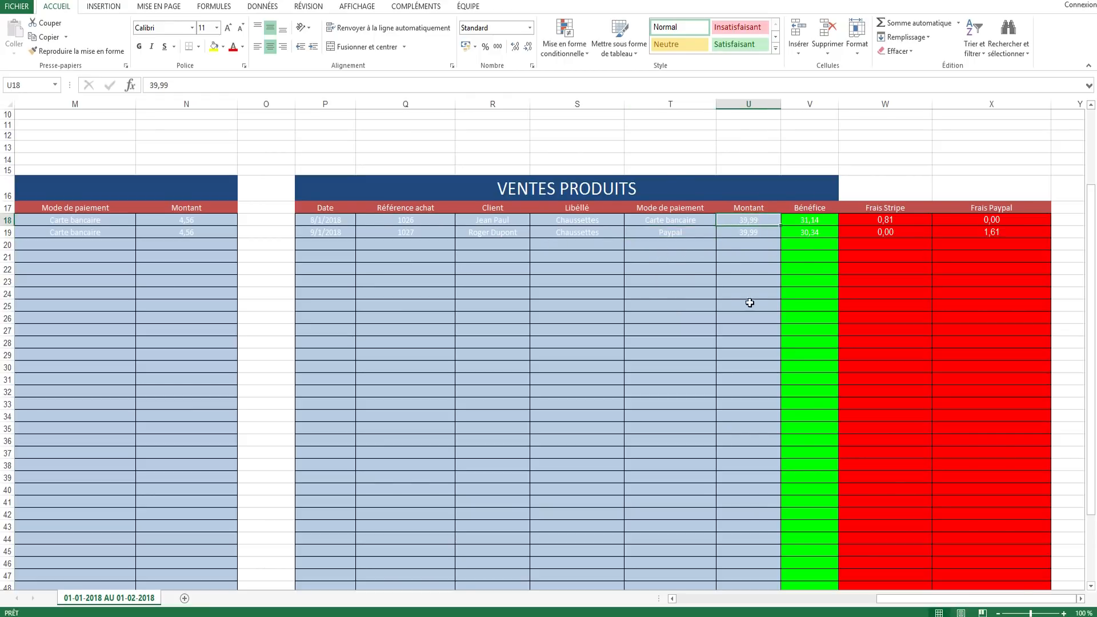
pyautogui.click(809, 222)
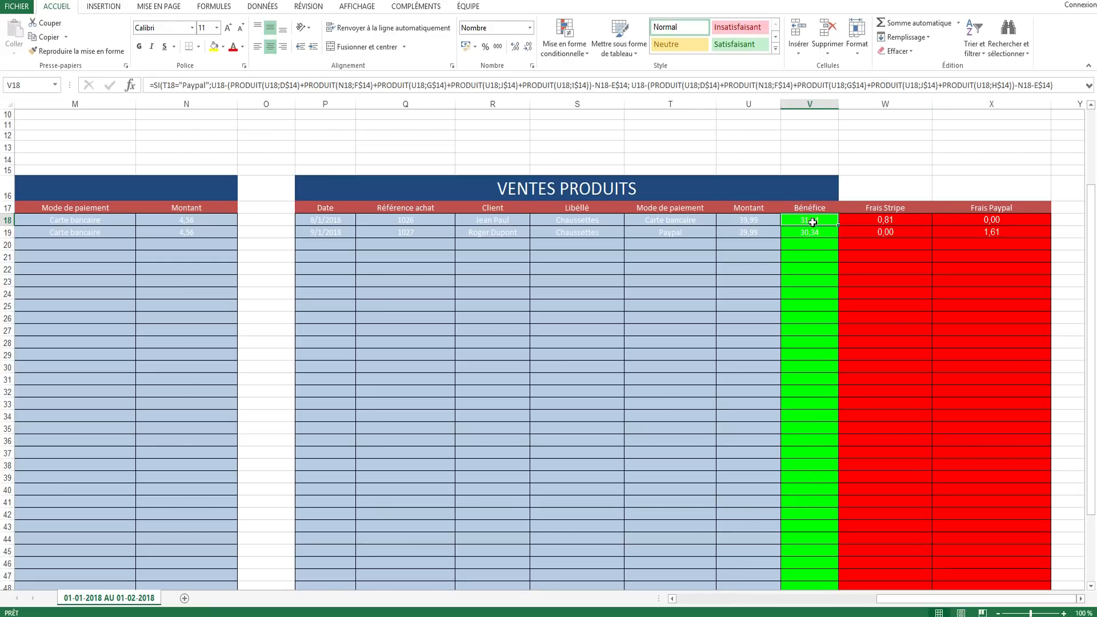
pyautogui.click(753, 220)
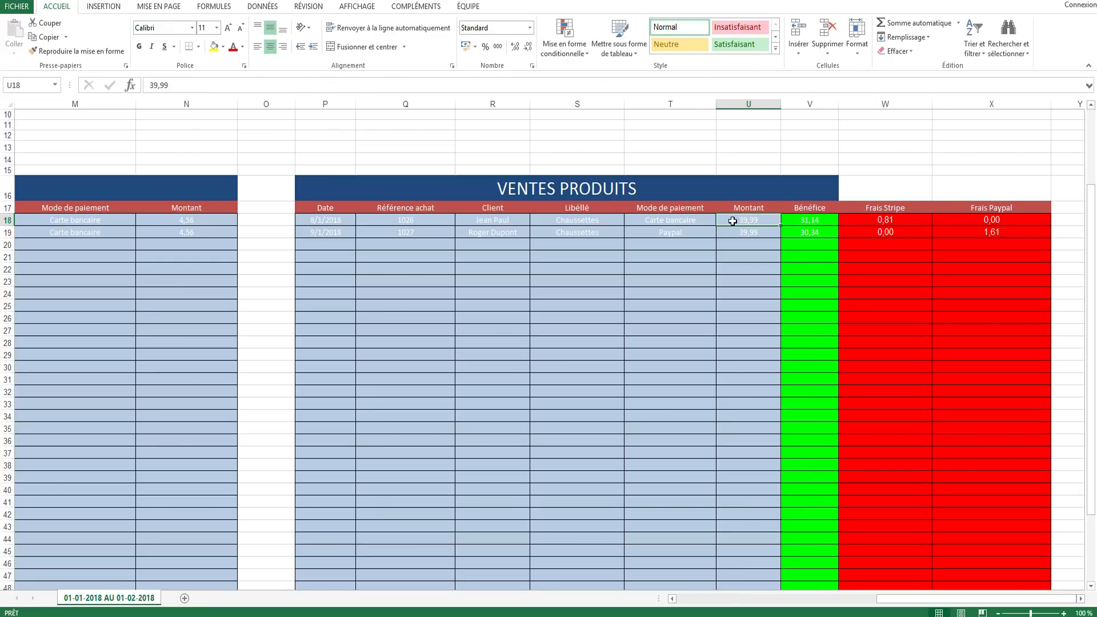
pyautogui.click(196, 218)
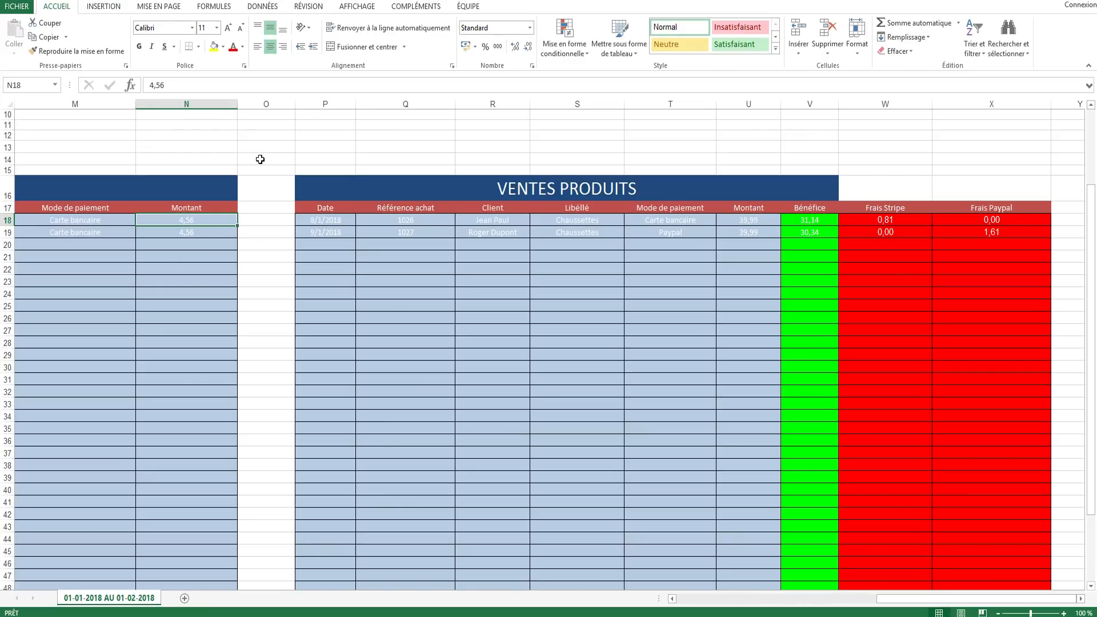
pyautogui.click(785, 223)
# - Trace how the Bénéfice formula in V18 depends on the payment modes in T18 and T19
pyautogui.moveTo(675, 226); pyautogui.dragTo(676, 236)
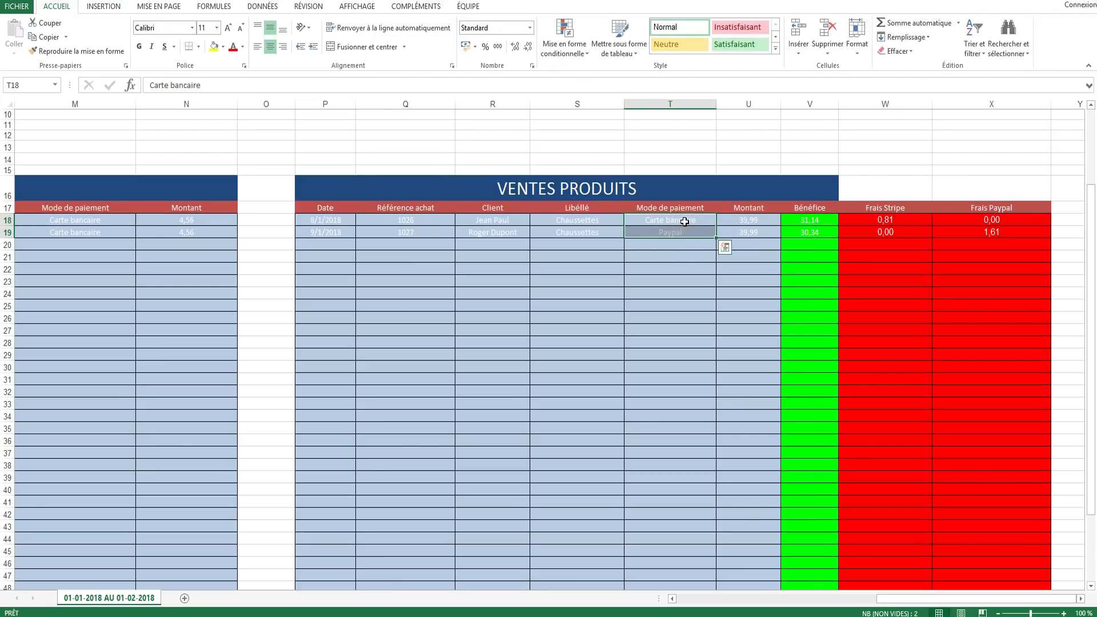
pyautogui.click(677, 220)
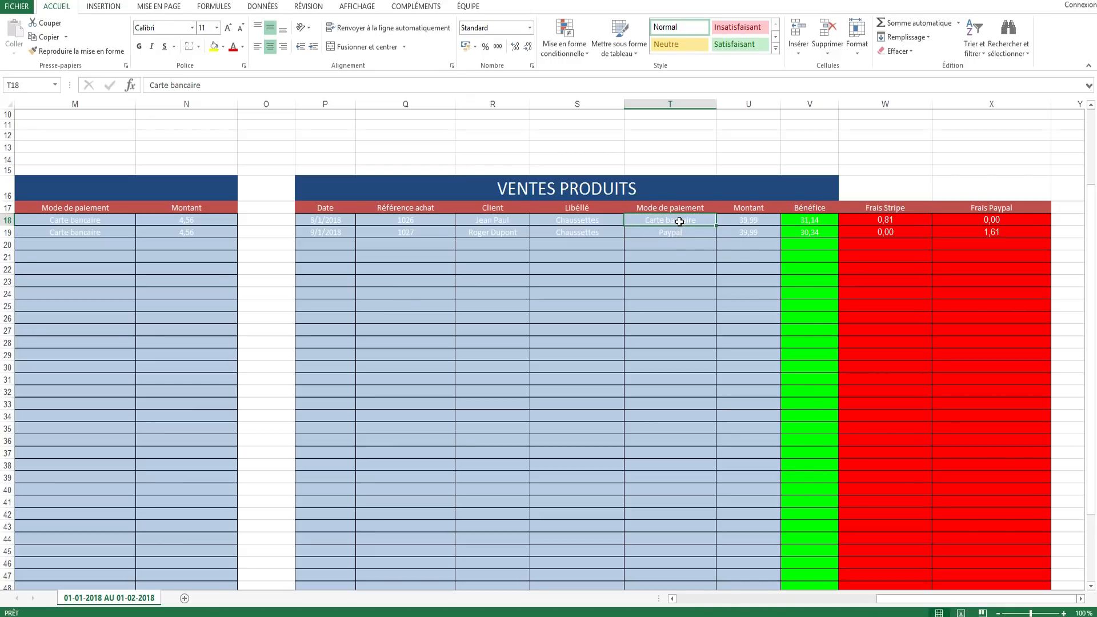
pyautogui.click(666, 235)
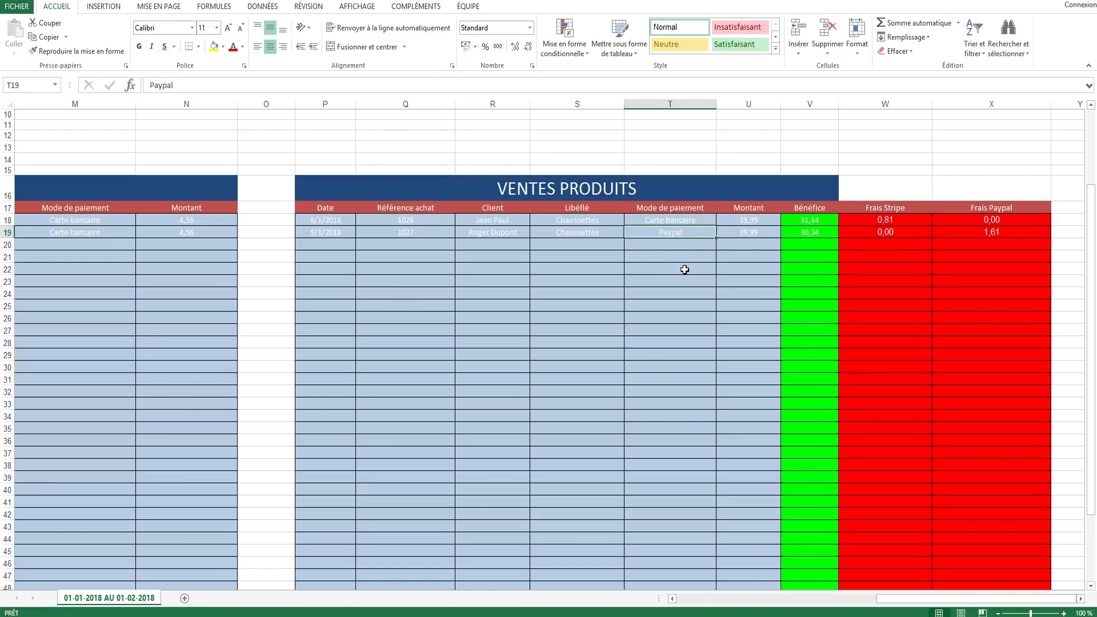
pyautogui.click(791, 222)
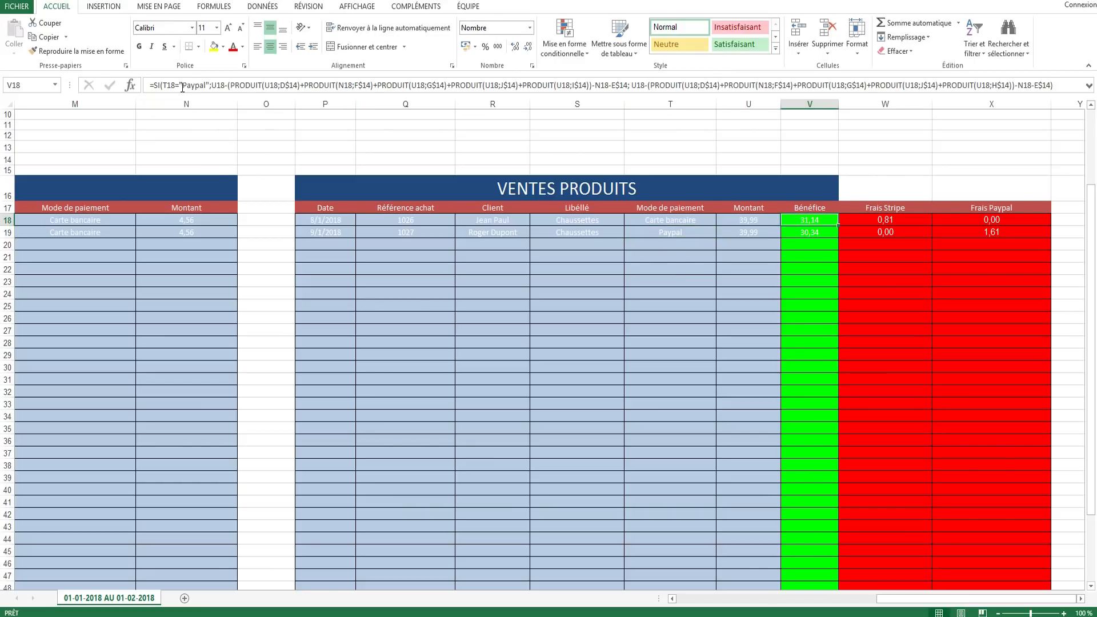
pyautogui.click(652, 221)
pyautogui.click(793, 220)
# - Compare the Montant amounts in U18 and U19 with the Bénéfice formulas in V18 and V19
pyautogui.click(762, 223)
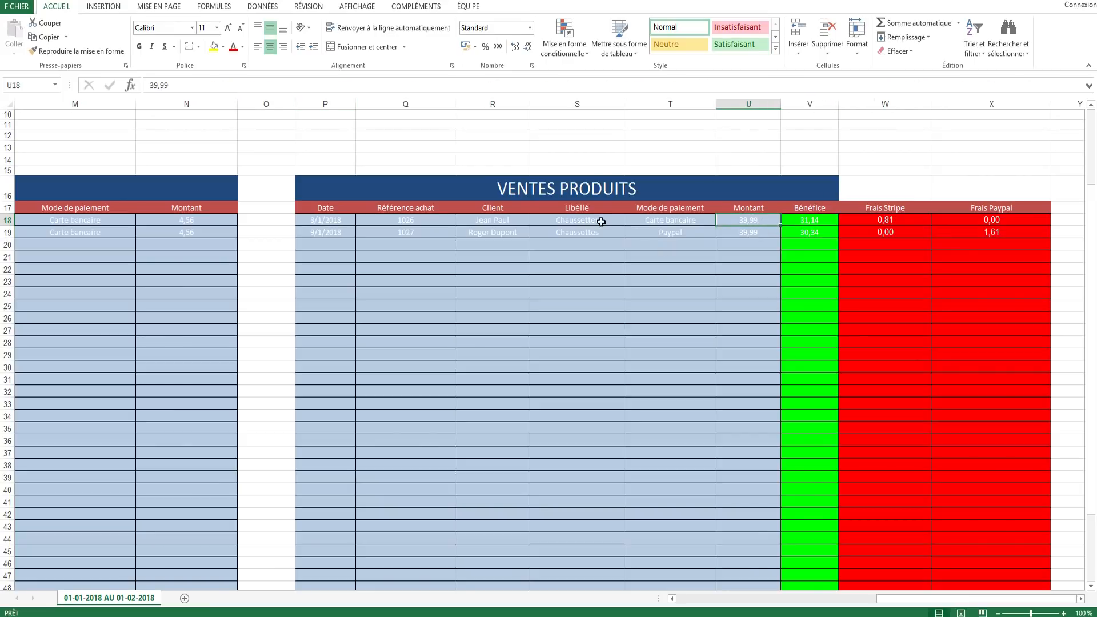
pyautogui.click(754, 230)
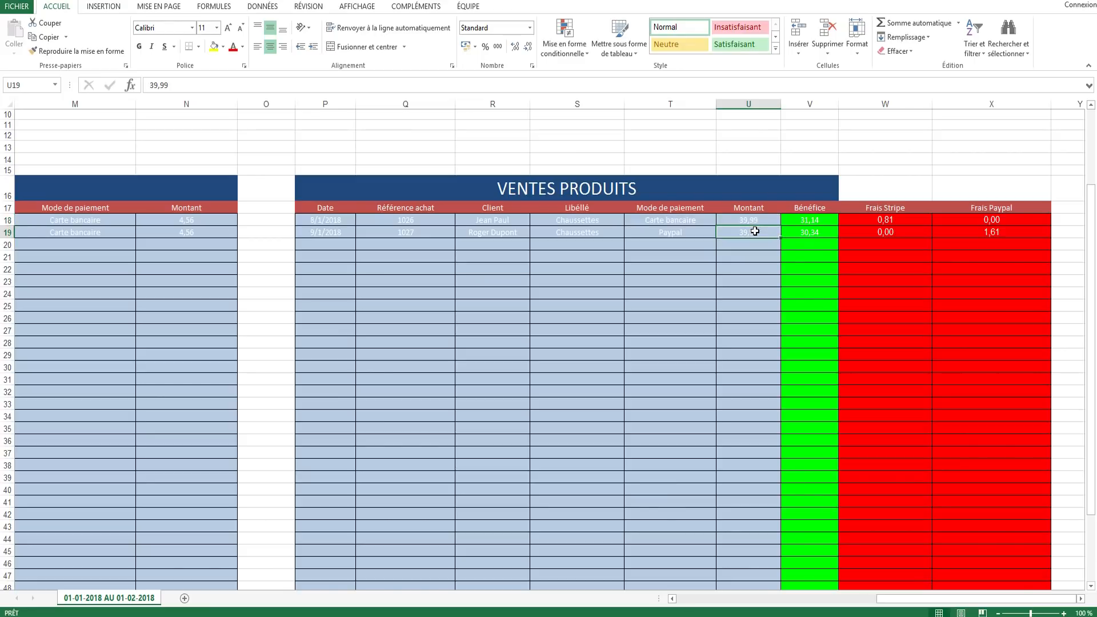
pyautogui.click(786, 223)
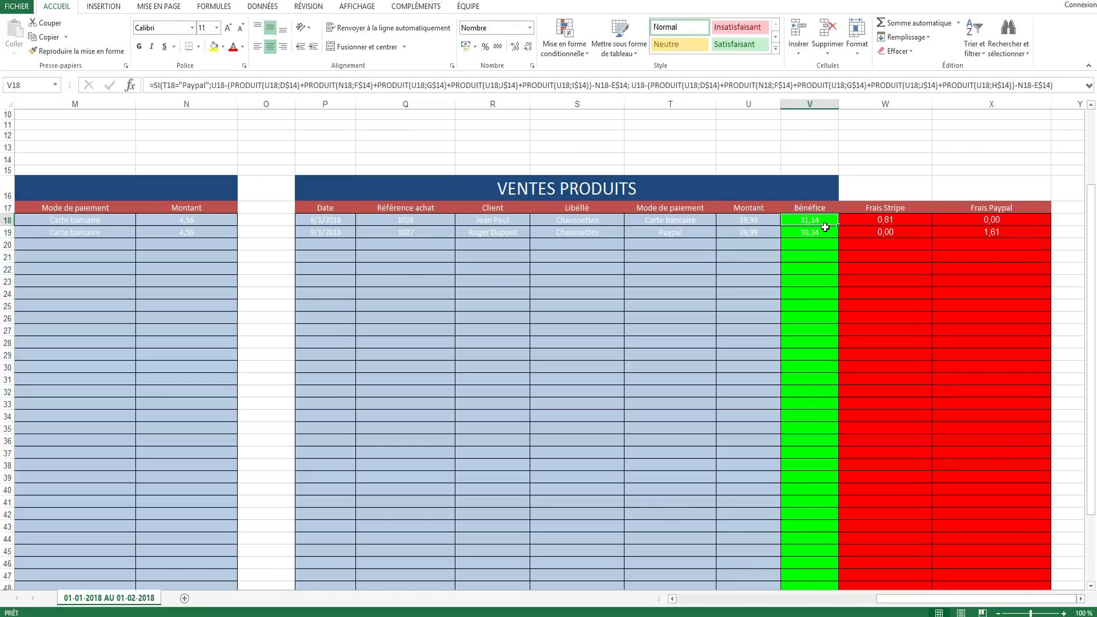
pyautogui.click(820, 233)
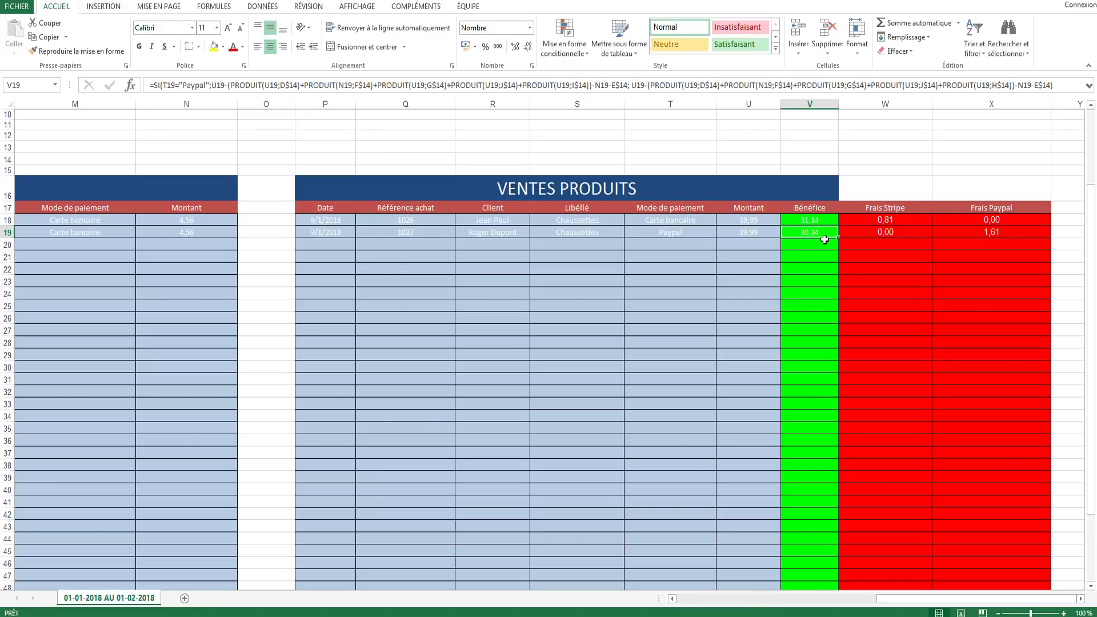
# - Examine the Frais Stripe formulas in W18 and W19 and the Frais Paypal formula in X19 against their sale rows
pyautogui.click(880, 224)
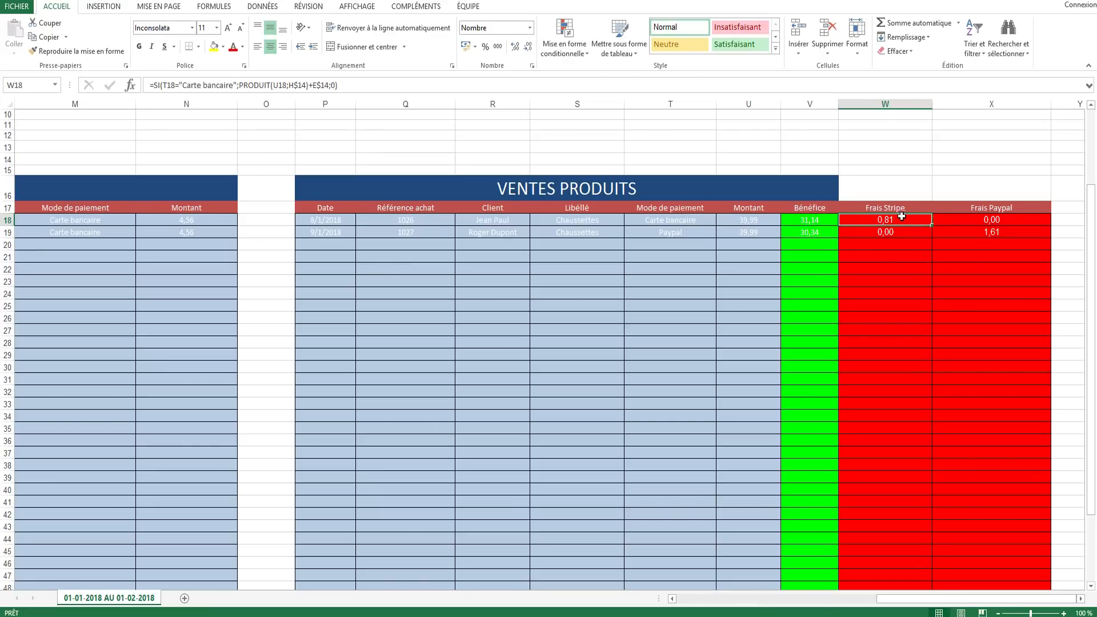
pyautogui.click(753, 233)
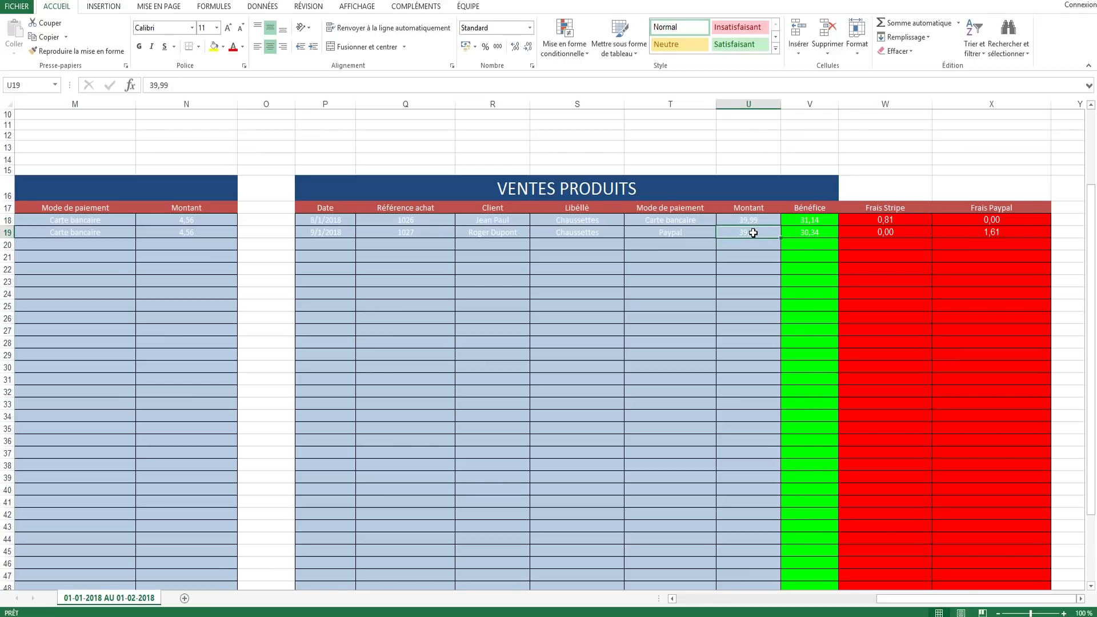
pyautogui.click(978, 234)
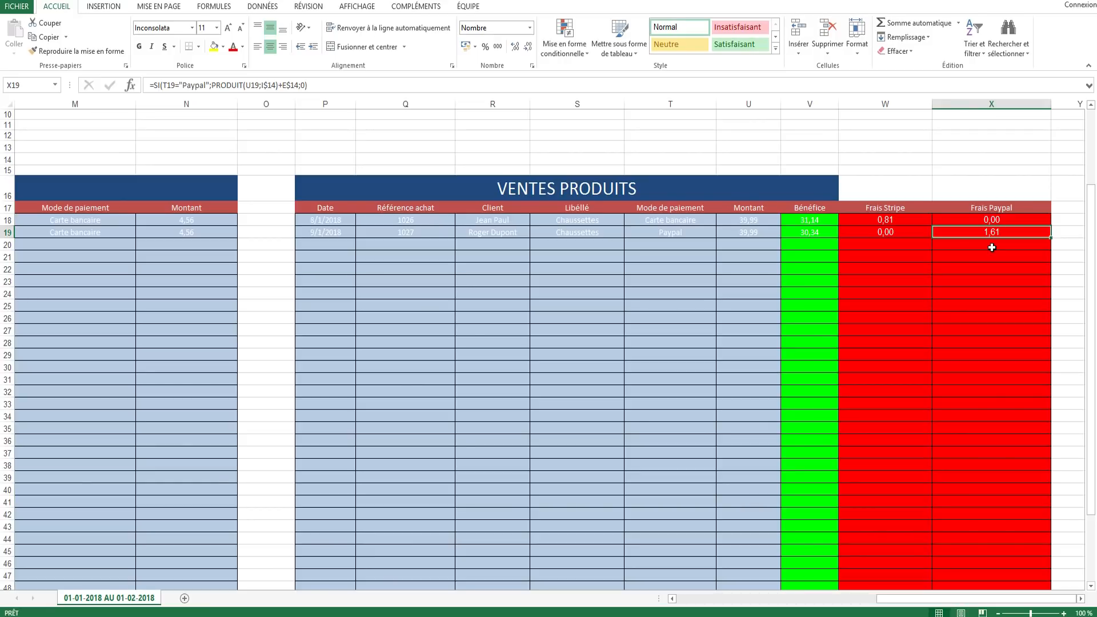
pyautogui.click(883, 232)
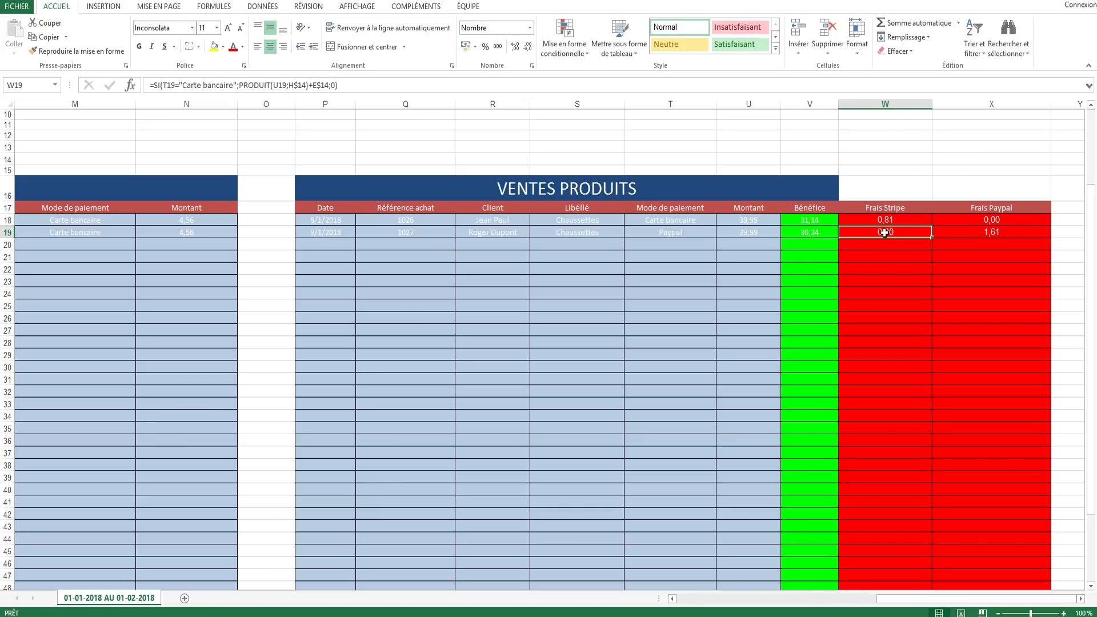
pyautogui.click(936, 232)
pyautogui.click(807, 232)
pyautogui.click(885, 231)
pyautogui.click(977, 232)
pyautogui.click(896, 232)
pyautogui.click(937, 233)
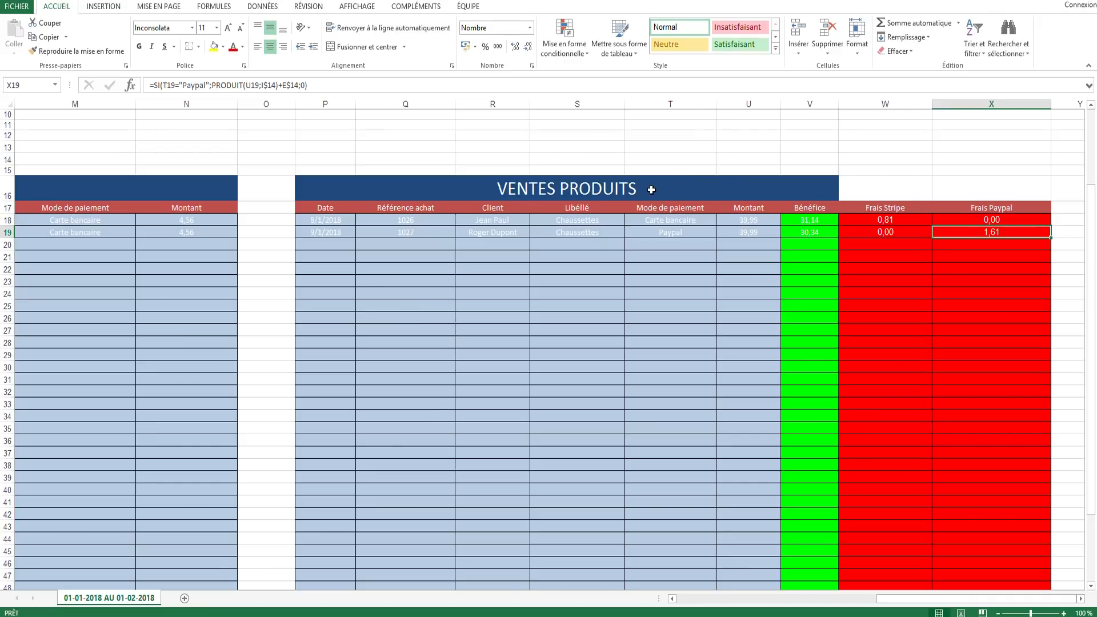
# - Examine the empty entry rows below the existing records in the ACHATS PRODUITS and DEPENSES tables
pyautogui.click(226, 240)
pyautogui.click(215, 257)
pyautogui.click(203, 354)
pyautogui.click(205, 416)
pyautogui.click(203, 465)
pyautogui.moveTo(940, 601); pyautogui.dragTo(728, 604)
pyautogui.scroll(3, 177, 180)
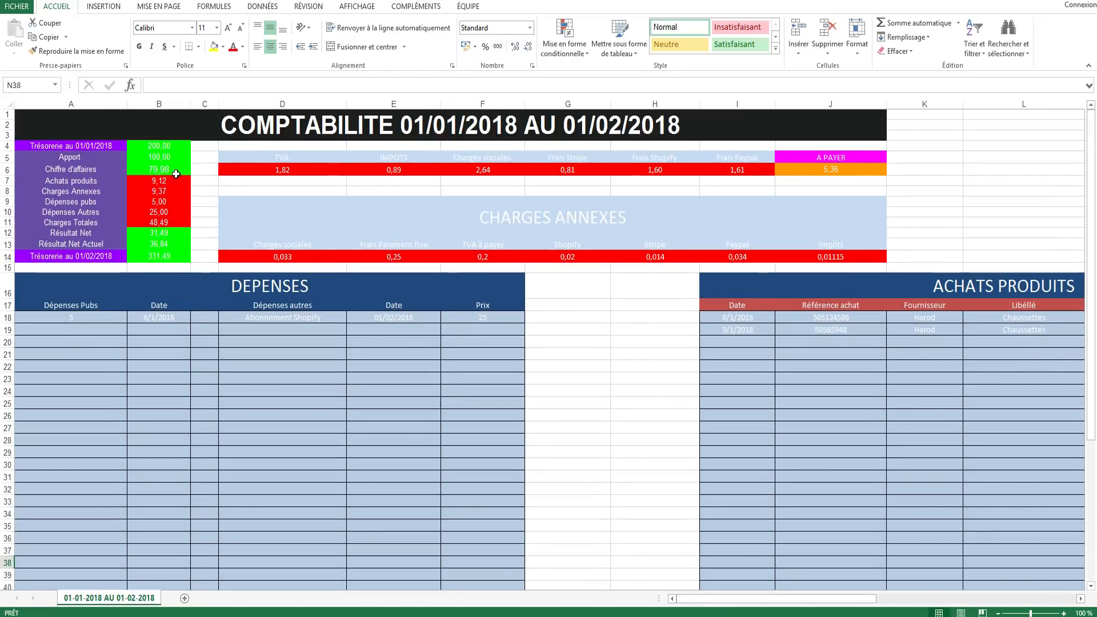
pyautogui.moveTo(68, 332); pyautogui.dragTo(151, 502)
pyautogui.click(102, 334)
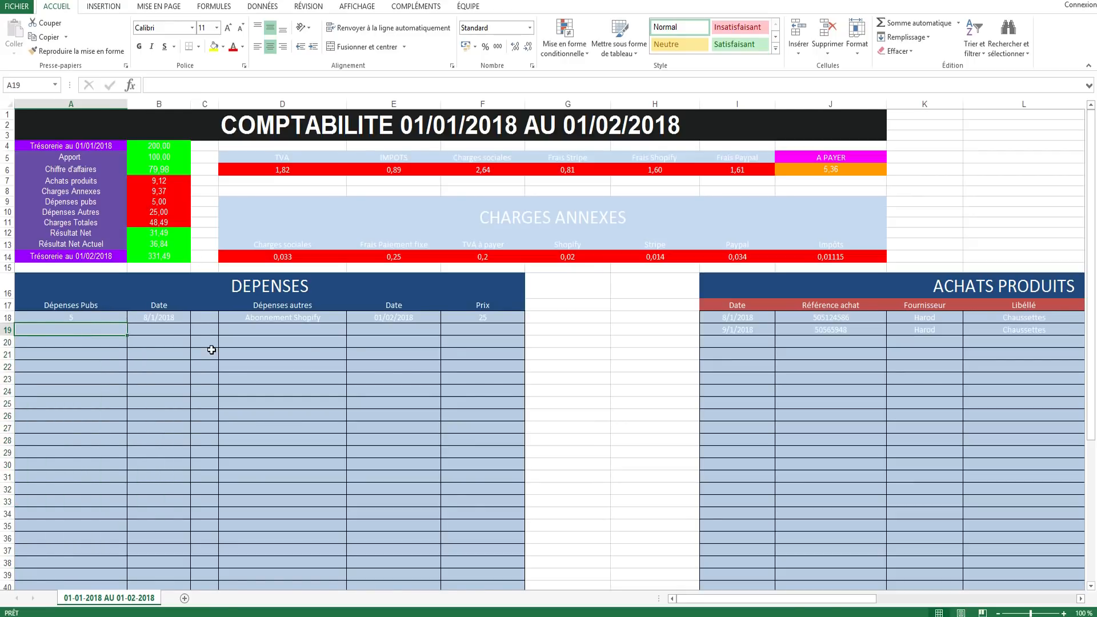
pyautogui.moveTo(281, 331); pyautogui.dragTo(520, 479)
# - Fill the Bénéfice, Frais Stripe and Frais Paypal formulas from row 19 of the sales table down to row 50
pyautogui.moveTo(714, 601); pyautogui.dragTo(913, 599)
pyautogui.scroll(-2, 851, 406)
pyautogui.click(757, 276)
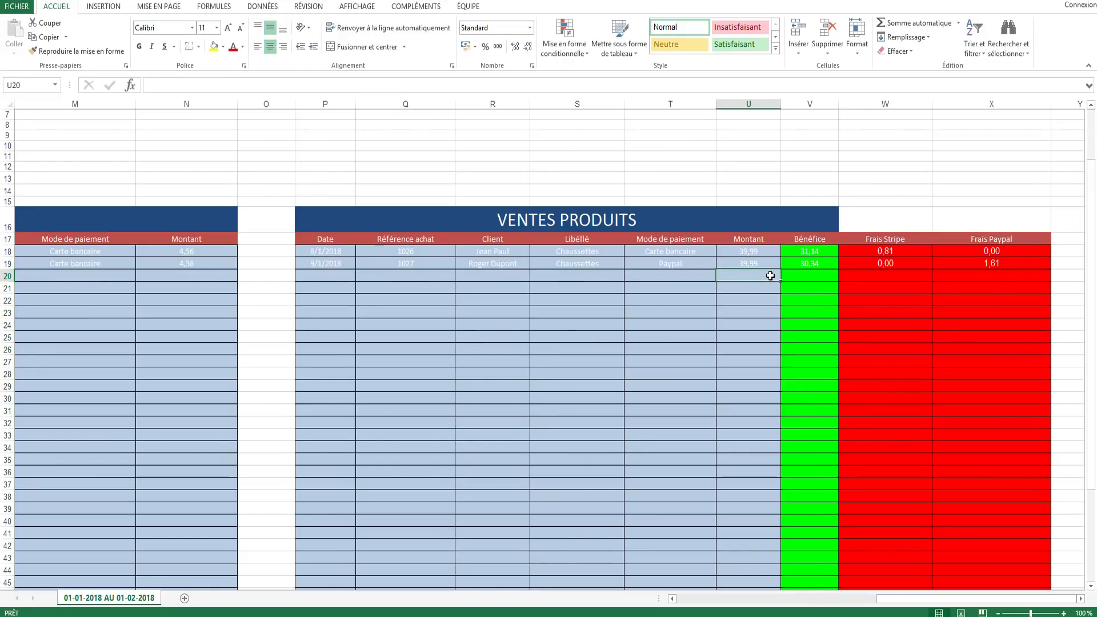
pyautogui.click(811, 263)
pyautogui.moveTo(829, 263); pyautogui.dragTo(1011, 558)
pyautogui.click(831, 372)
pyautogui.scroll(5, 845, 386)
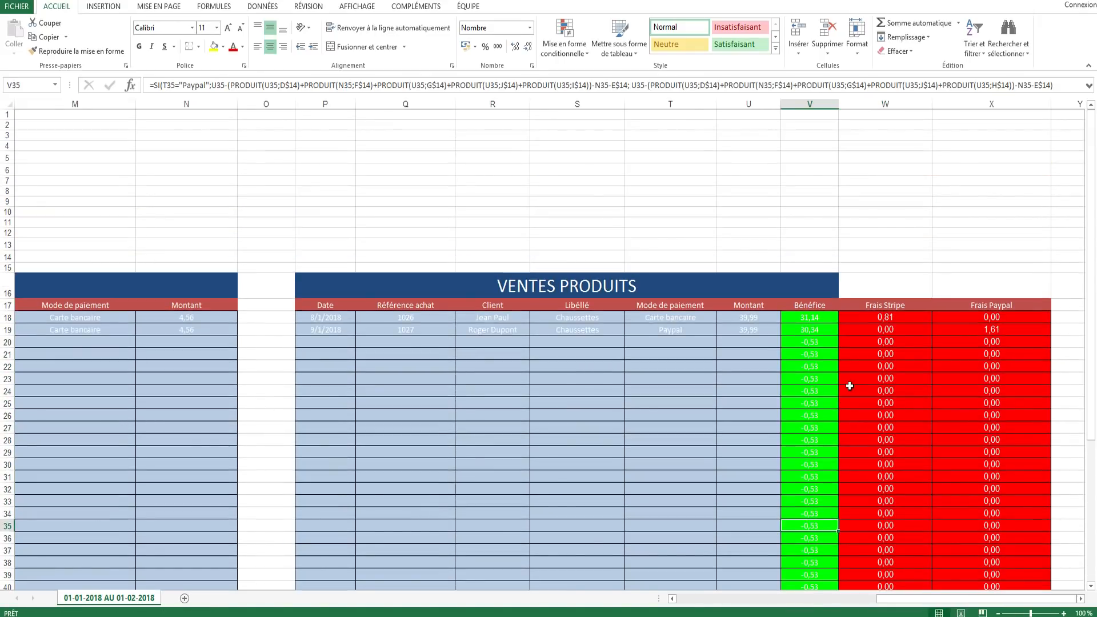
# - Clear the Bénéfice, Frais Stripe and Frais Paypal formulas in V20:X50
pyautogui.click(819, 343)
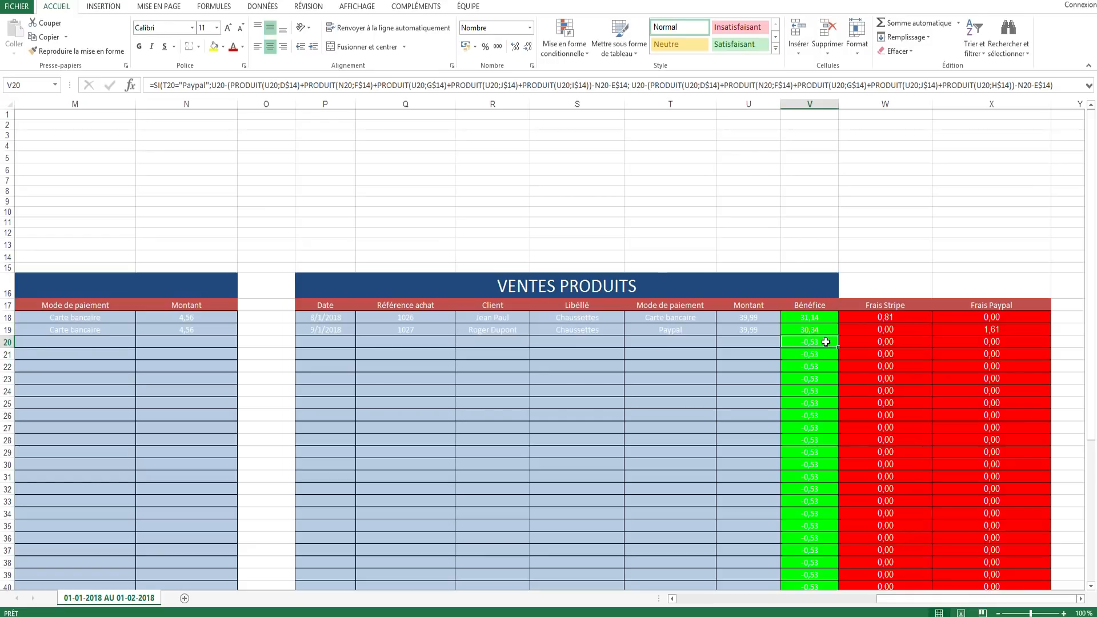
pyautogui.moveTo(813, 341); pyautogui.dragTo(991, 582)
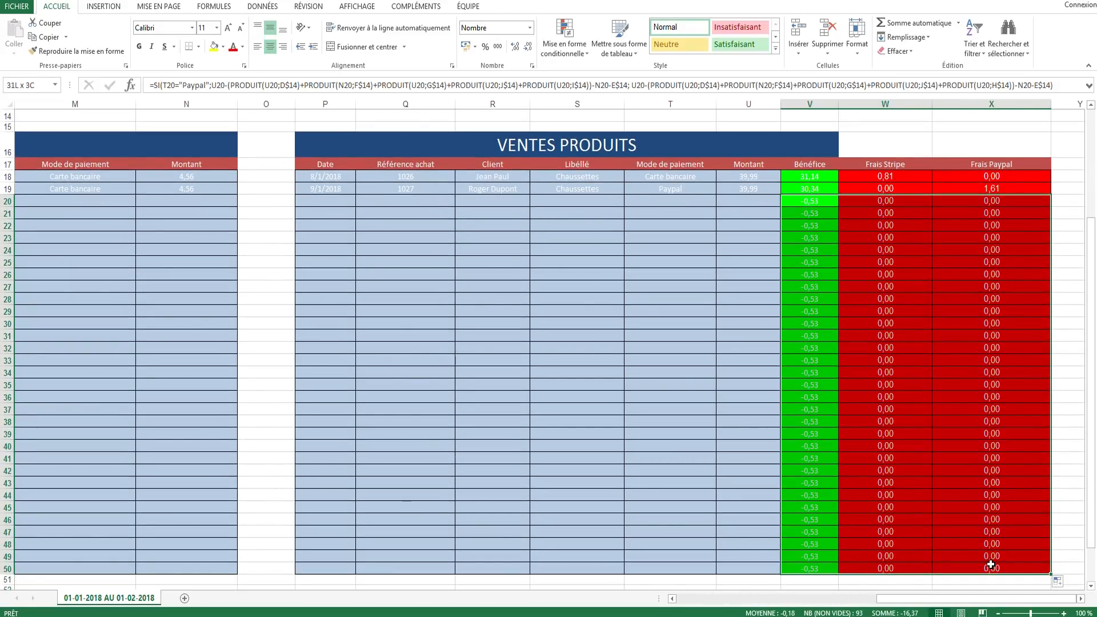
pyautogui.press('Delete')
pyautogui.scroll(4, 938, 486)
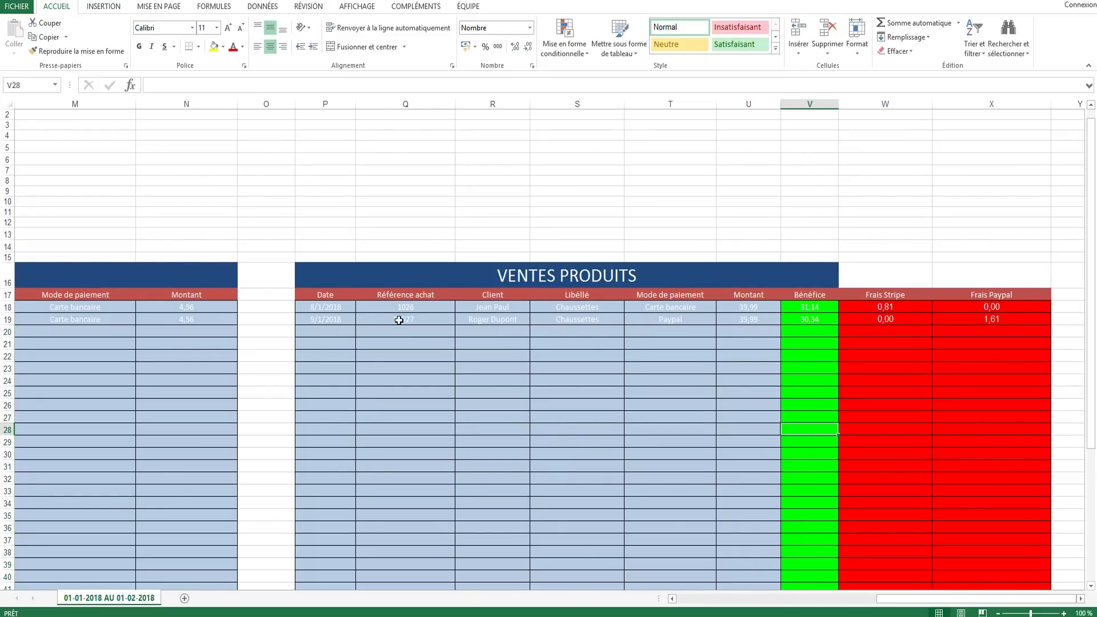
# - Start a sale in row 20 with the date 10/01/2018, the order reference and the client's name
pyautogui.click(348, 335)
pyautogui.write('10')
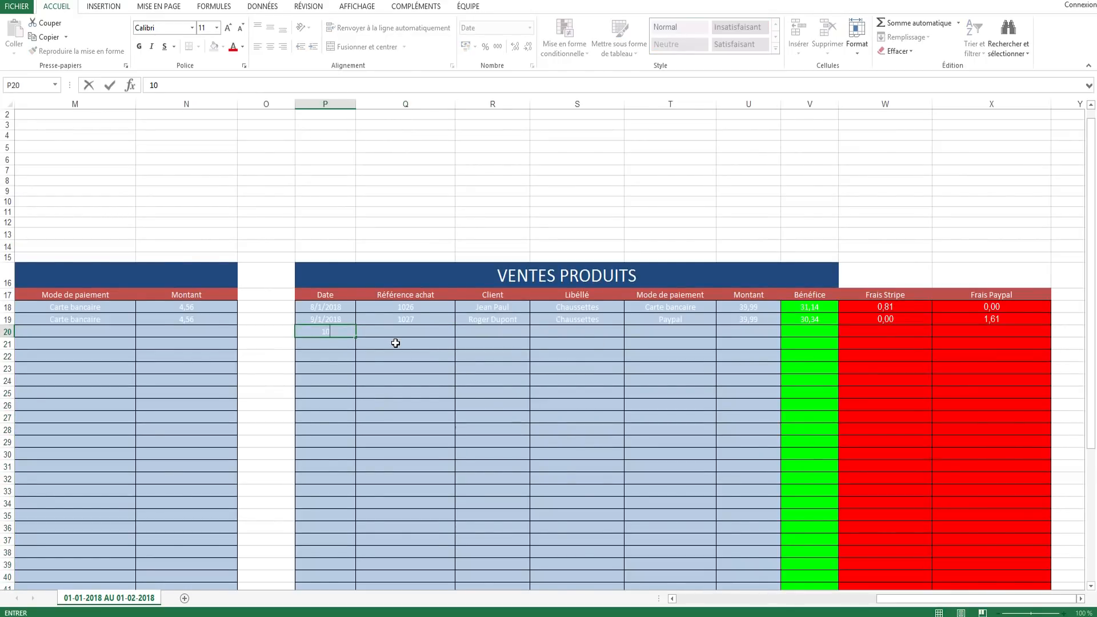
pyautogui.write('/01/2018')
pyautogui.press('Tab')
pyautogui.write('1028')
pyautogui.press('Tab')
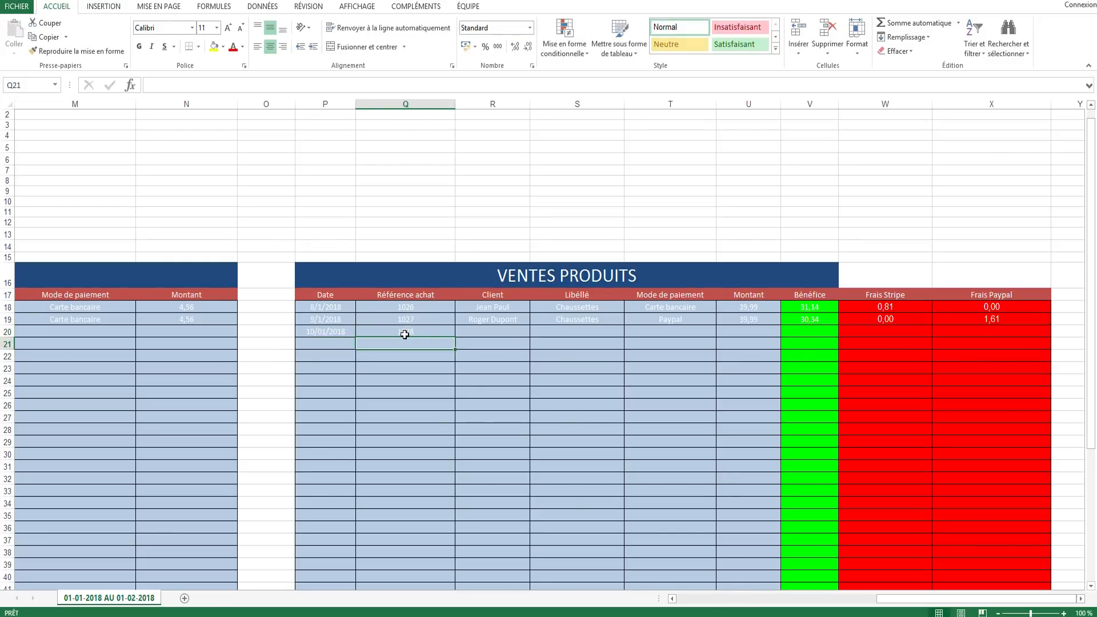
pyautogui.write('jean Paul')
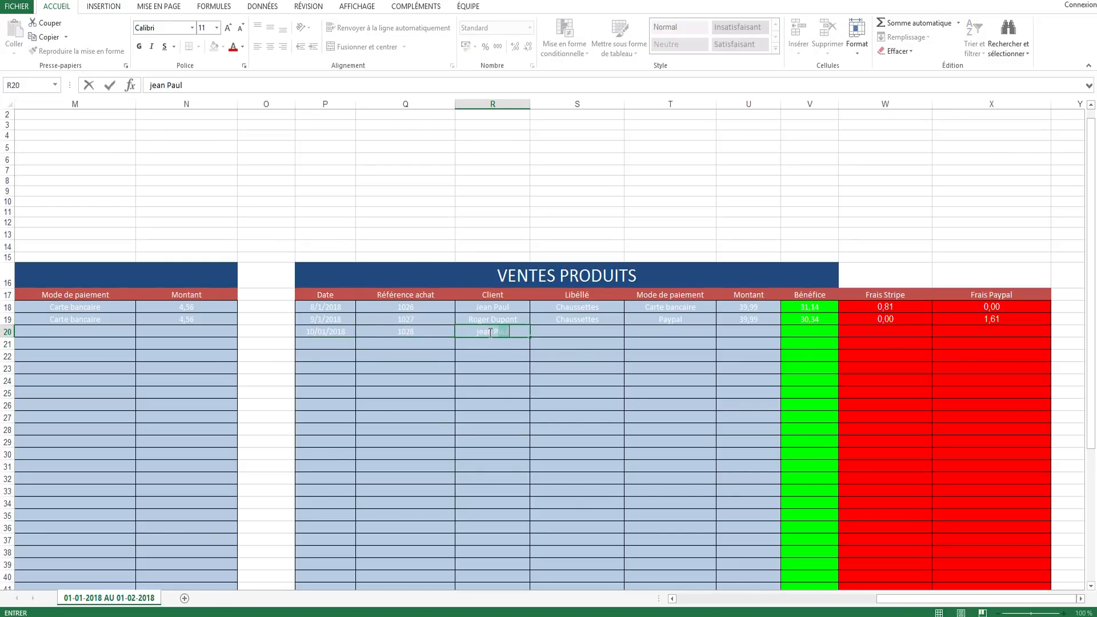
pyautogui.click(506, 307)
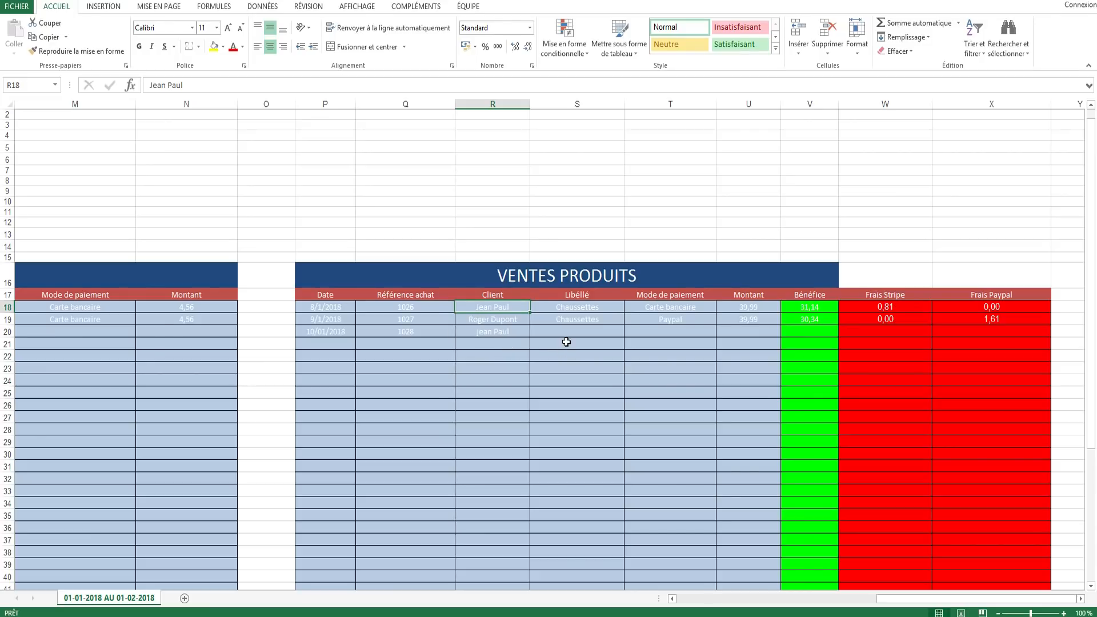
# - Copy the Chaussettes label from S19 into the new sale's label cell S20
pyautogui.click(570, 327)
pyautogui.click(570, 320)
pyautogui.hotkey('ctrl', 'c')
pyautogui.click(580, 333)
pyautogui.hotkey('ctrl', 'v')
pyautogui.click(606, 377)
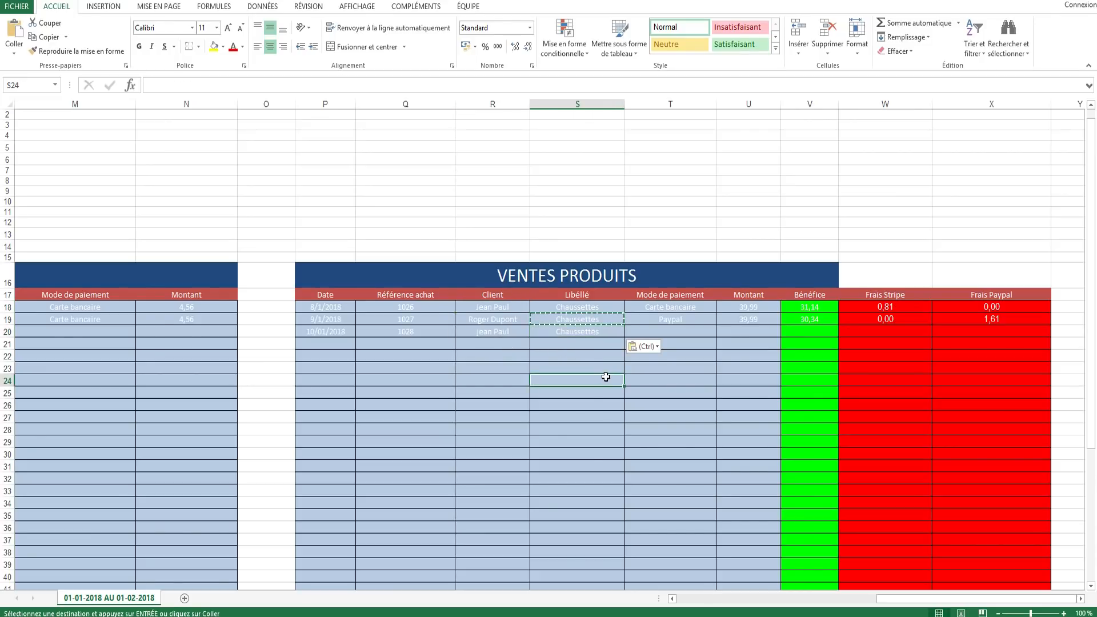
pyautogui.click(492, 405)
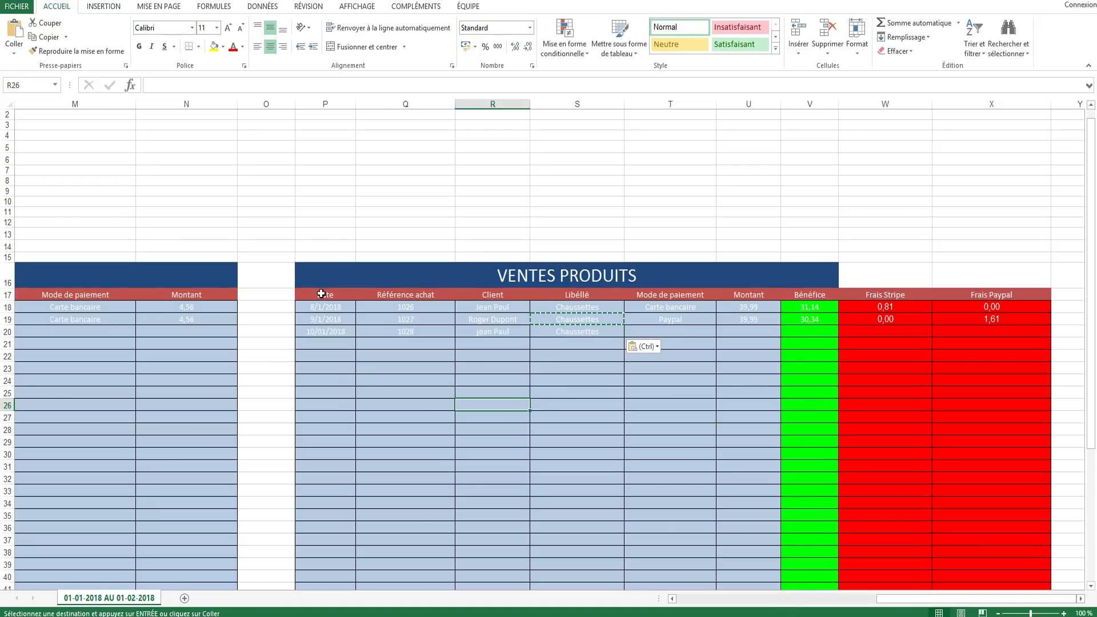
pyautogui.click(318, 320)
pyautogui.click(326, 341)
pyautogui.click(326, 332)
# - Set the payment mode of the row 20 sale to Paypal and its Montant to 34,99
pyautogui.click(669, 332)
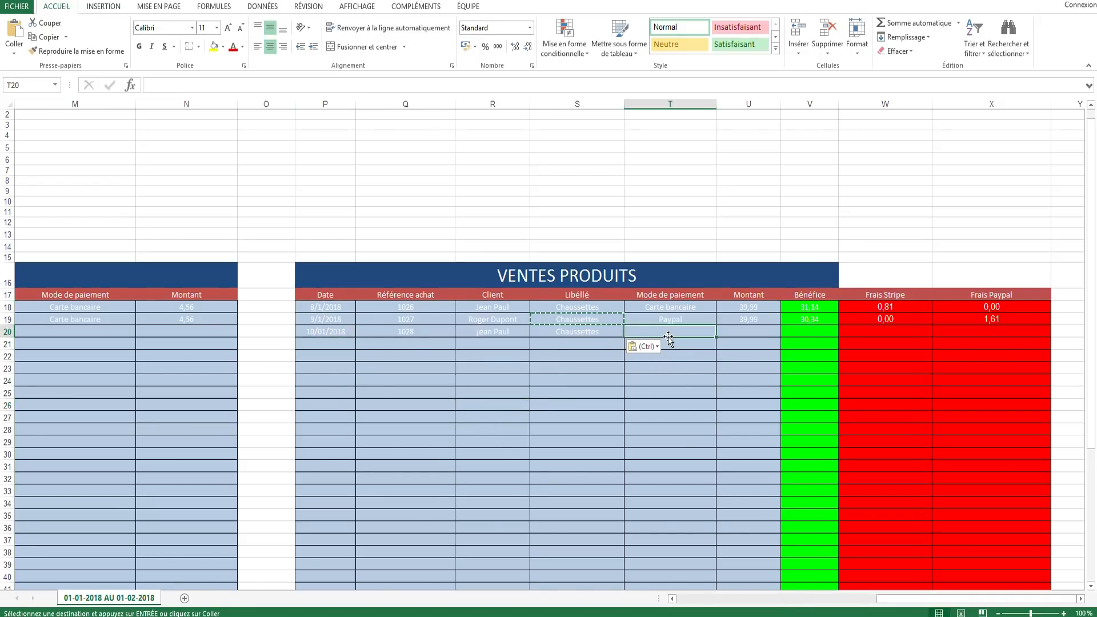
pyautogui.write('Paypal')
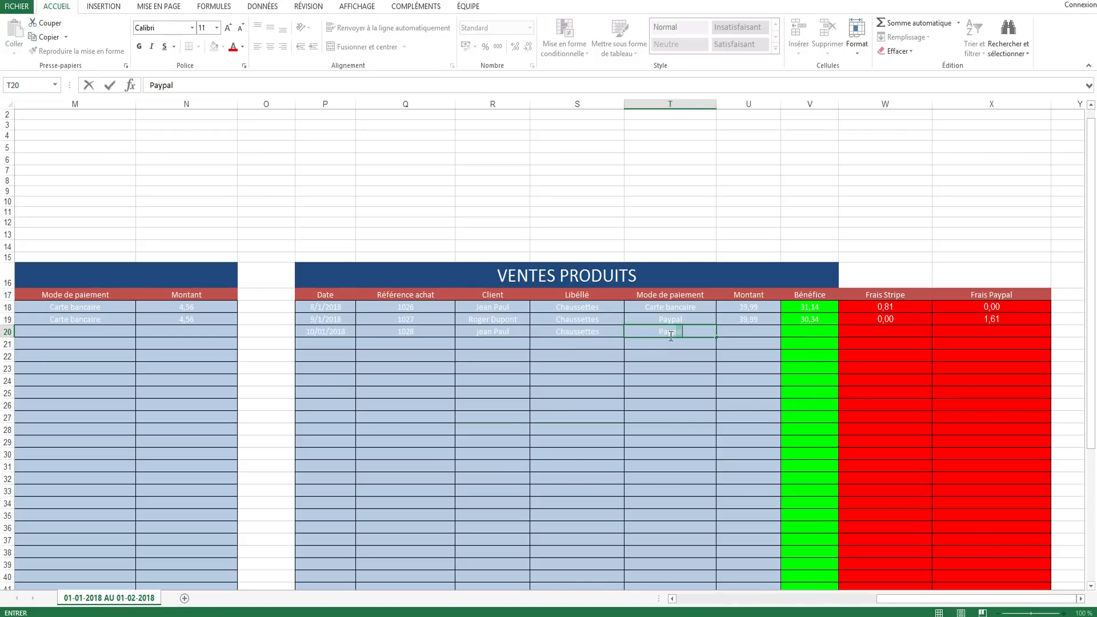
pyautogui.click(731, 334)
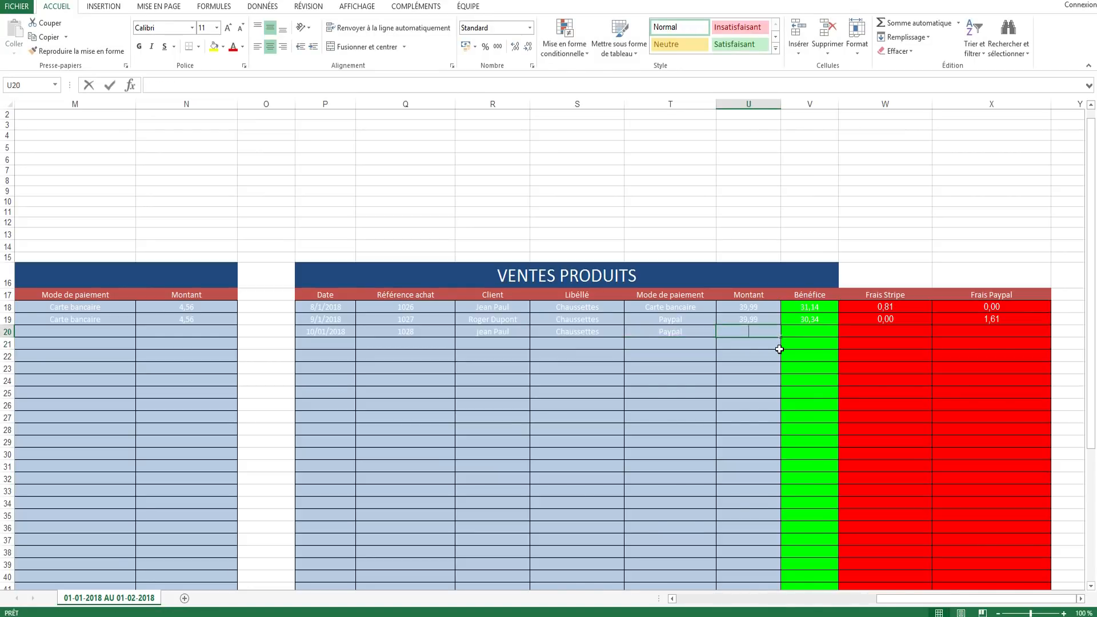
pyautogui.write('34,99')
pyautogui.press('Return')
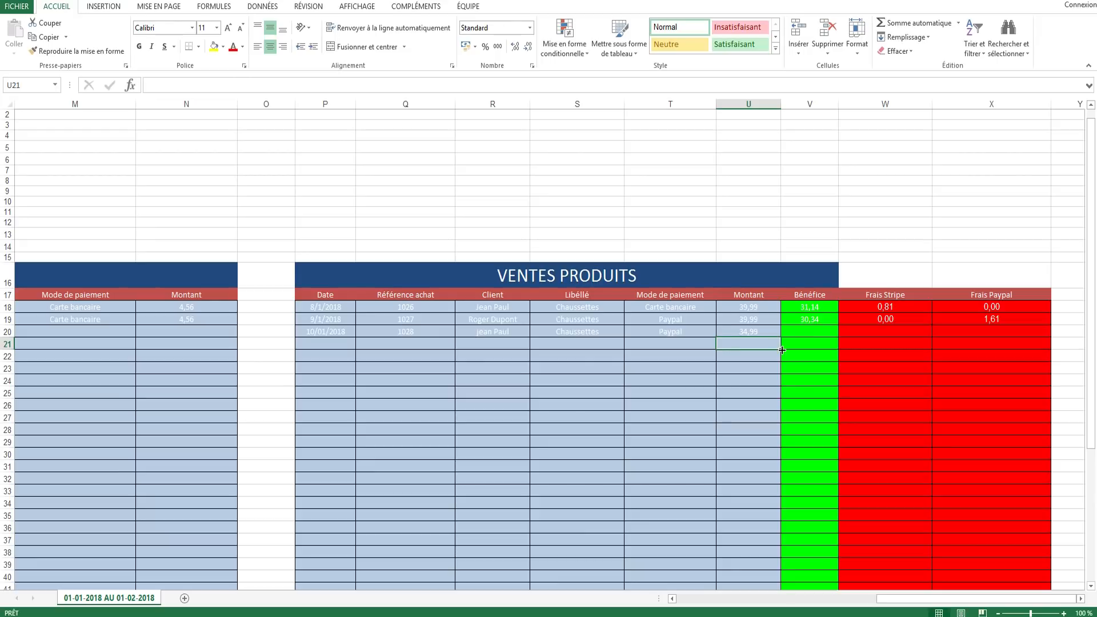
# - Extend the Bénéfice, Frais Stripe and Frais Paypal formulas from row 19 to the new sale in row 20
pyautogui.moveTo(810, 335); pyautogui.dragTo(970, 336)
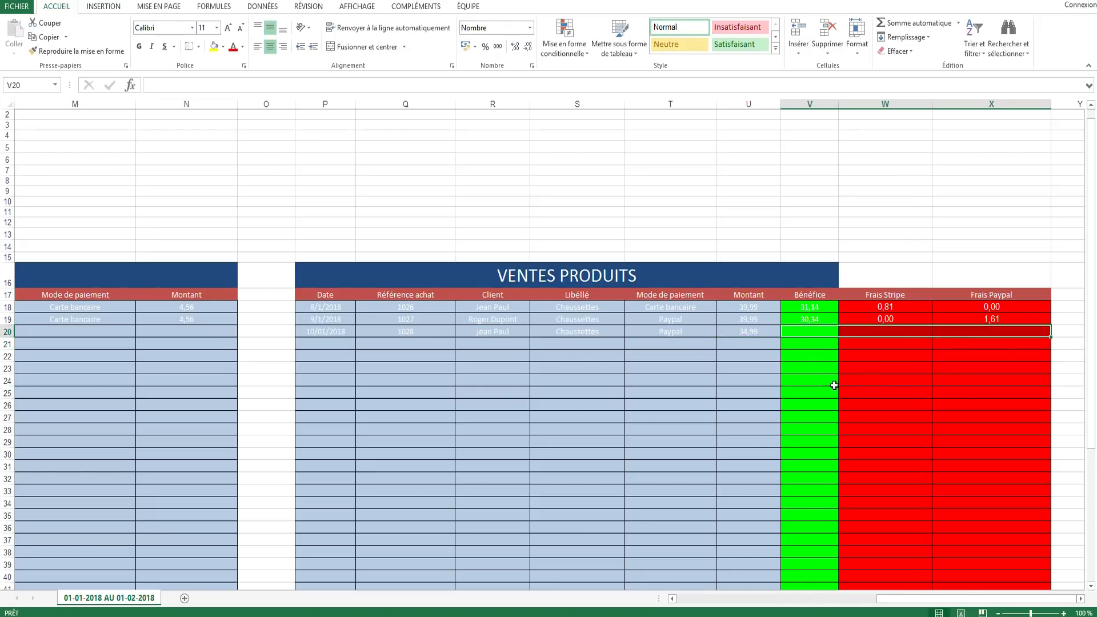
pyautogui.click(820, 334)
pyautogui.click(820, 317)
pyautogui.moveTo(820, 318); pyautogui.dragTo(1052, 339)
pyautogui.moveTo(991, 392); pyautogui.dragTo(991, 405)
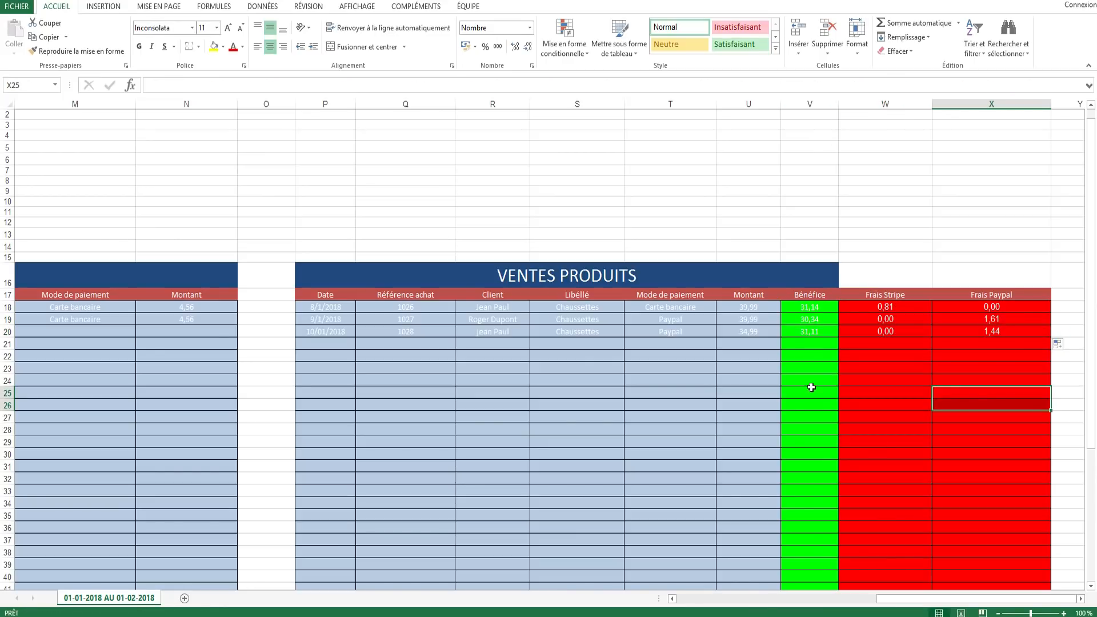
# - Examine the Bénéfice and Frais Paypal formulas in row 20 alongside the Montant column and its empty rows
pyautogui.click(803, 335)
pyautogui.click(761, 346)
pyautogui.click(758, 368)
pyautogui.click(755, 392)
pyautogui.click(757, 429)
pyautogui.click(763, 478)
pyautogui.click(749, 334)
pyautogui.click(803, 337)
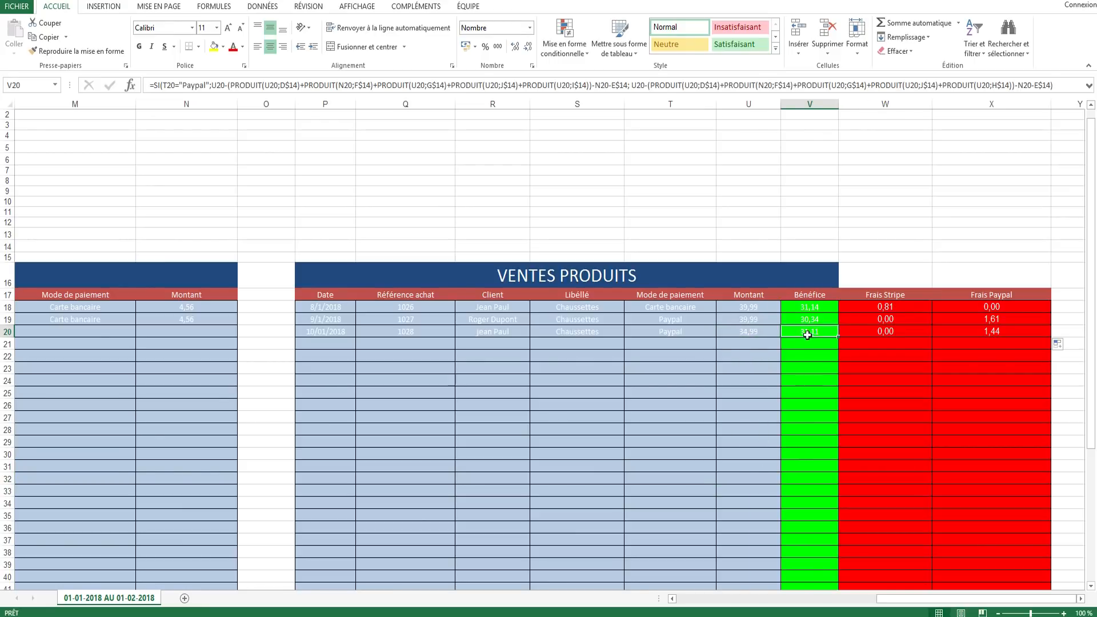
pyautogui.click(951, 336)
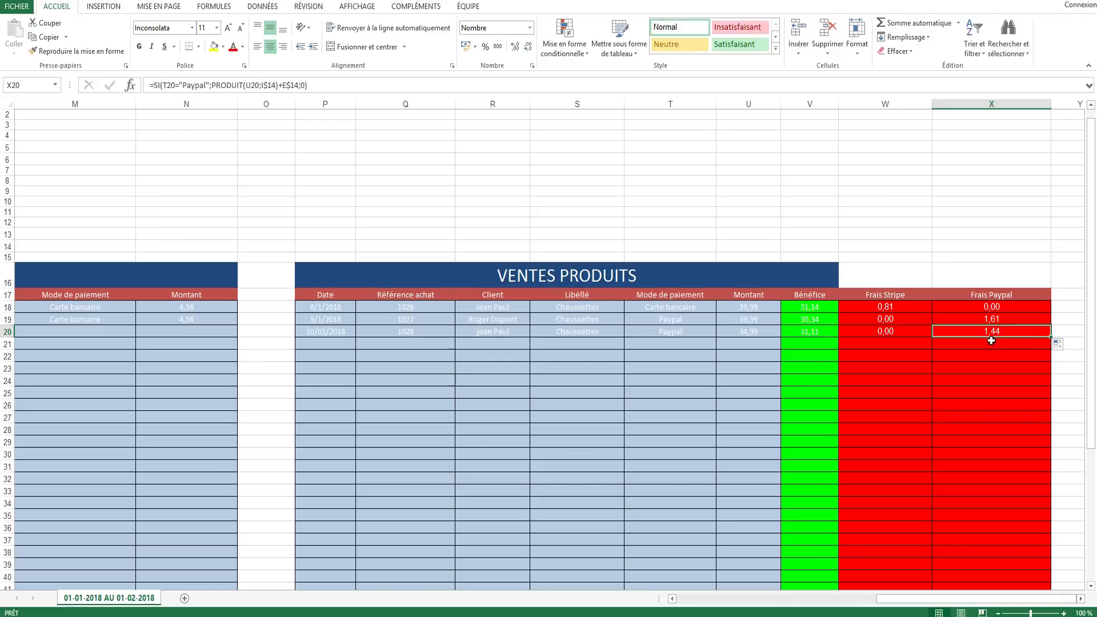
# - Clear the whole test sale in P20:X20, including its profit and fee formulas
pyautogui.moveTo(330, 333); pyautogui.dragTo(997, 331)
pyautogui.press('Delete')
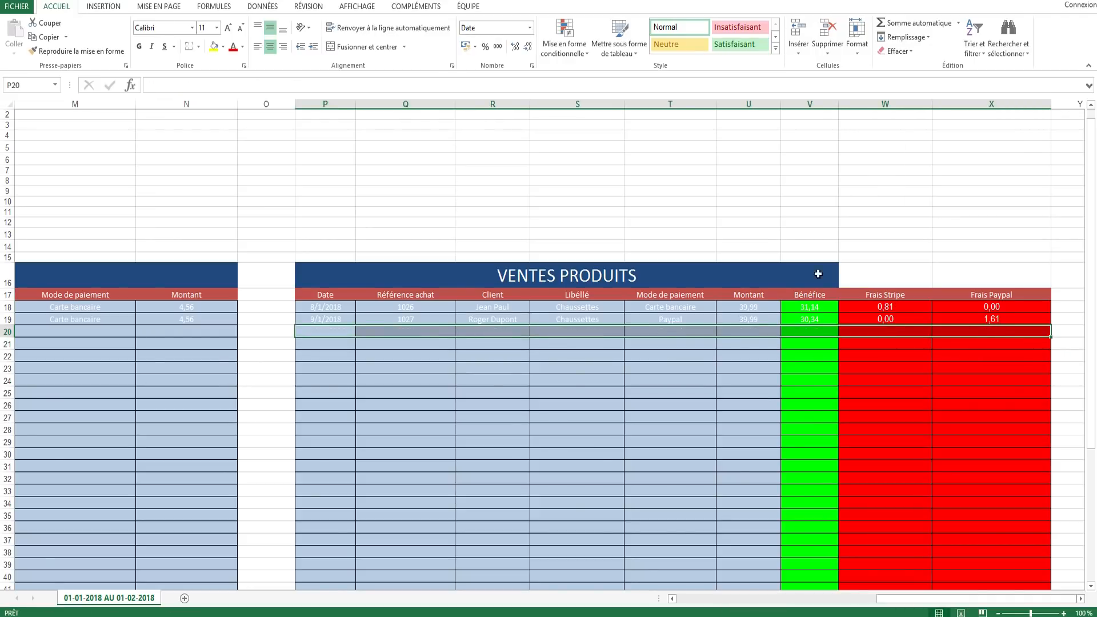
pyautogui.click(669, 233)
# - Try to duplicate the 01-01-2018 AU 01-02-2018 sheet with the move-or-copy command
pyautogui.moveTo(901, 598); pyautogui.dragTo(719, 598)
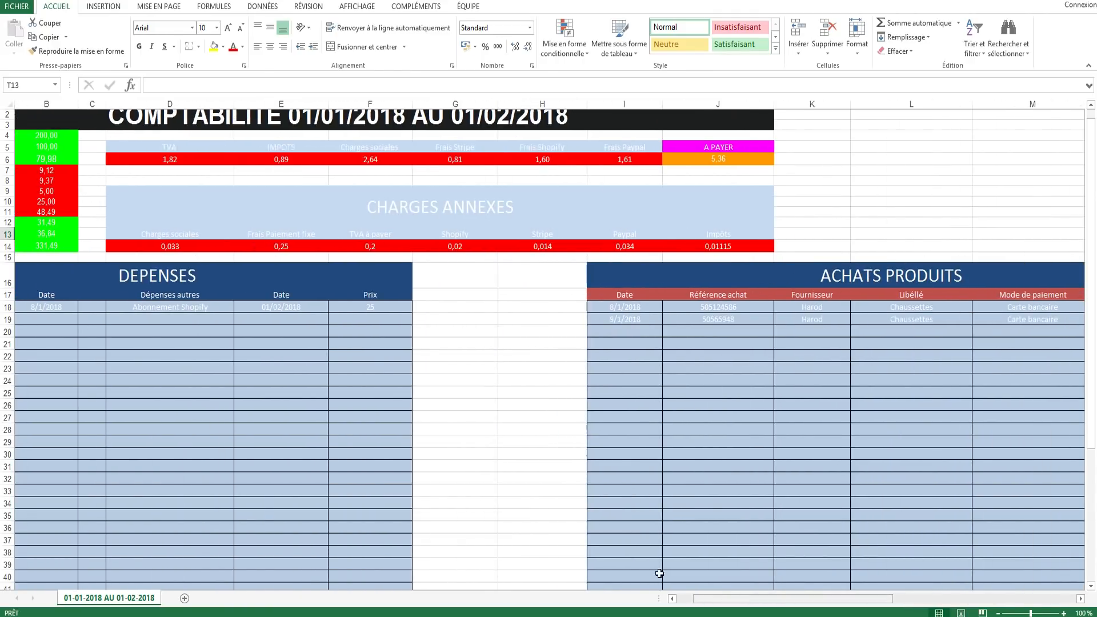
pyautogui.scroll(-1, 343, 434)
pyautogui.moveTo(834, 597); pyautogui.dragTo(818, 598)
pyautogui.scroll(2, 531, 444)
pyautogui.rightClick(131, 598)
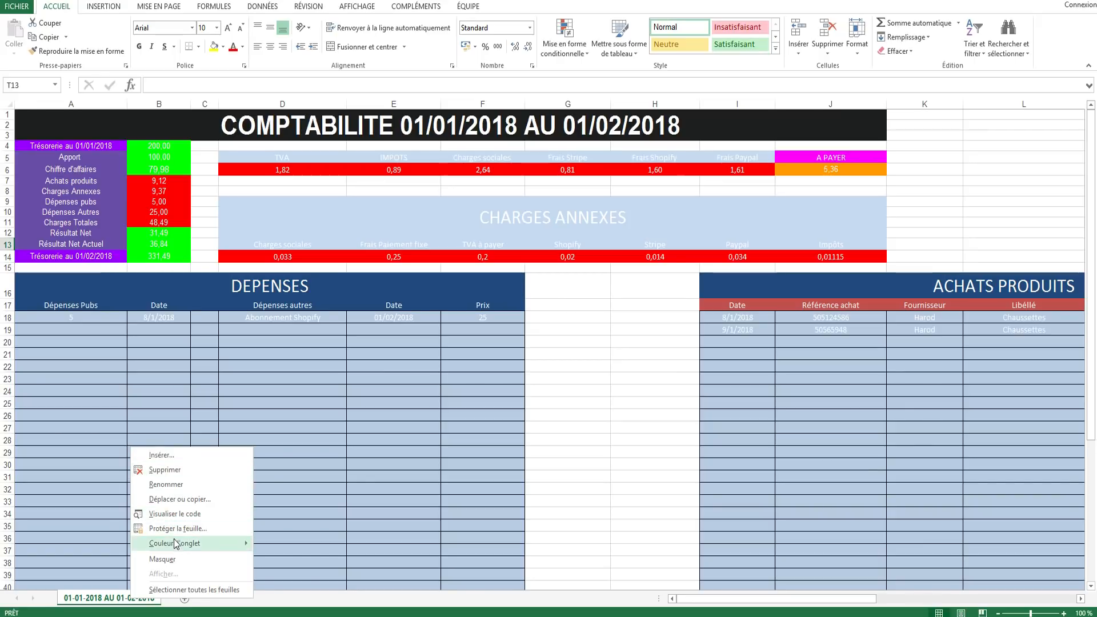
pyautogui.click(176, 499)
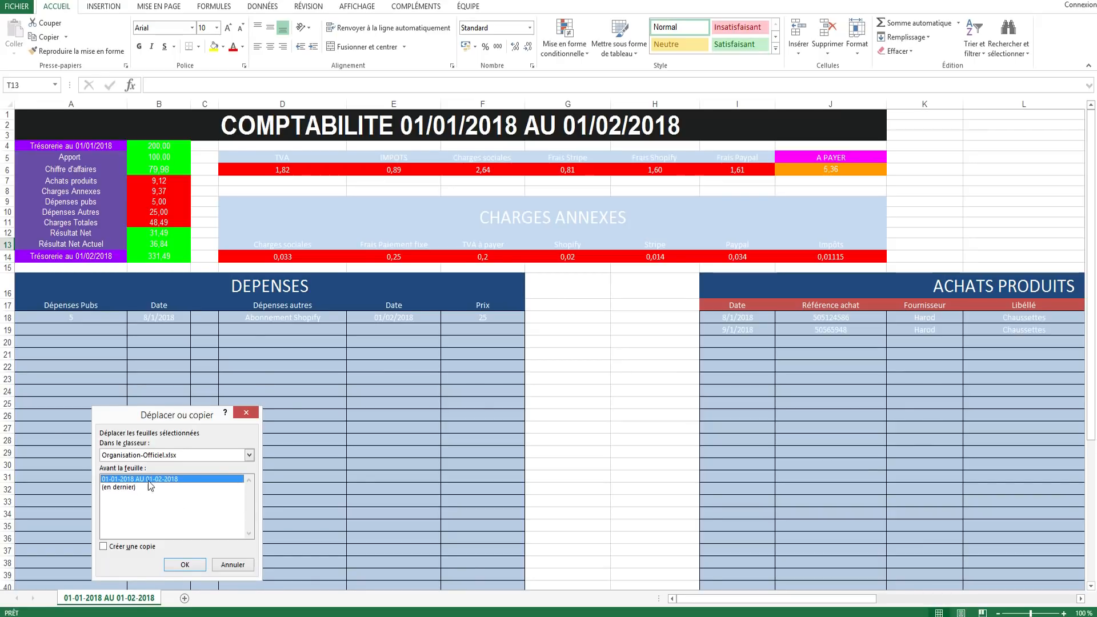
pyautogui.click(185, 563)
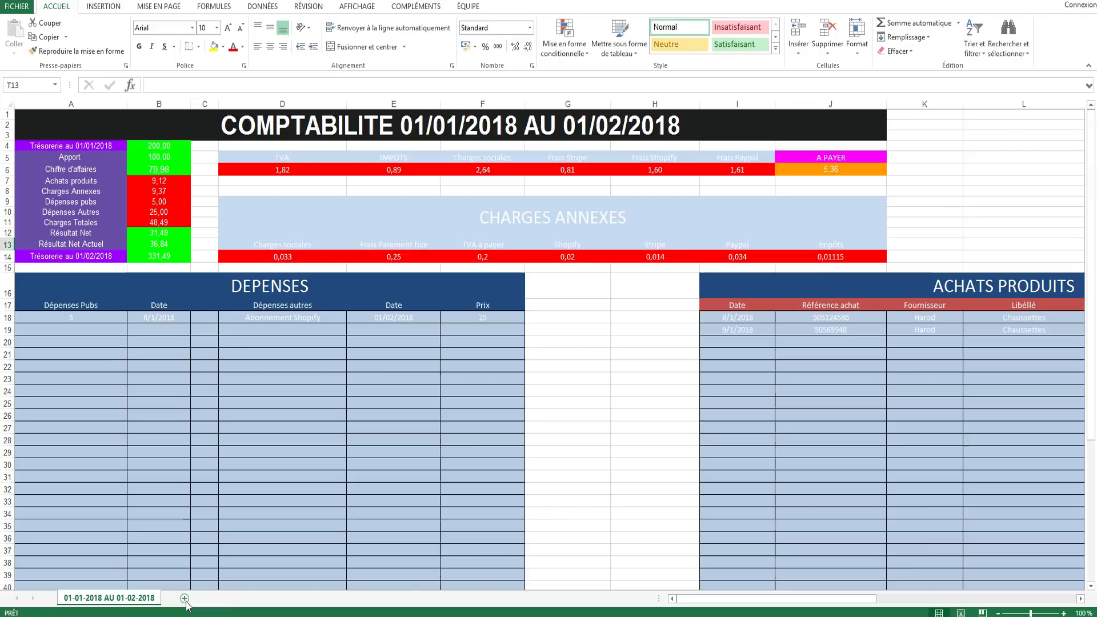
# - Create a copy of the 01-01-2018 AU 01-02-2018 sheet in Organisation-Officiel.xlsx and switch to the original sheet
pyautogui.rightClick(131, 600)
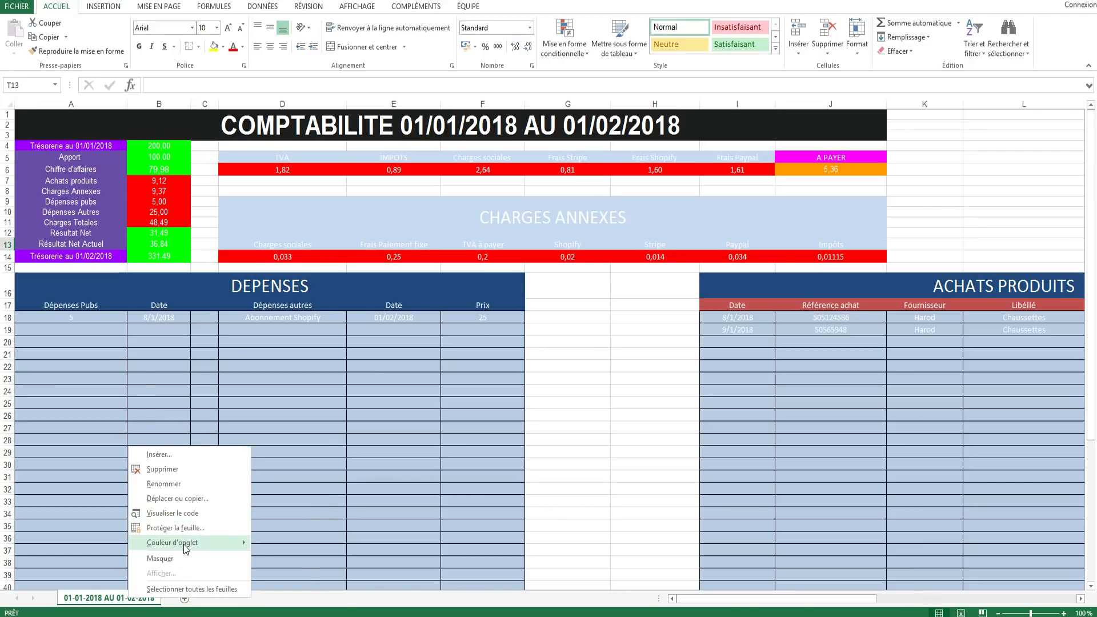
pyautogui.click(191, 499)
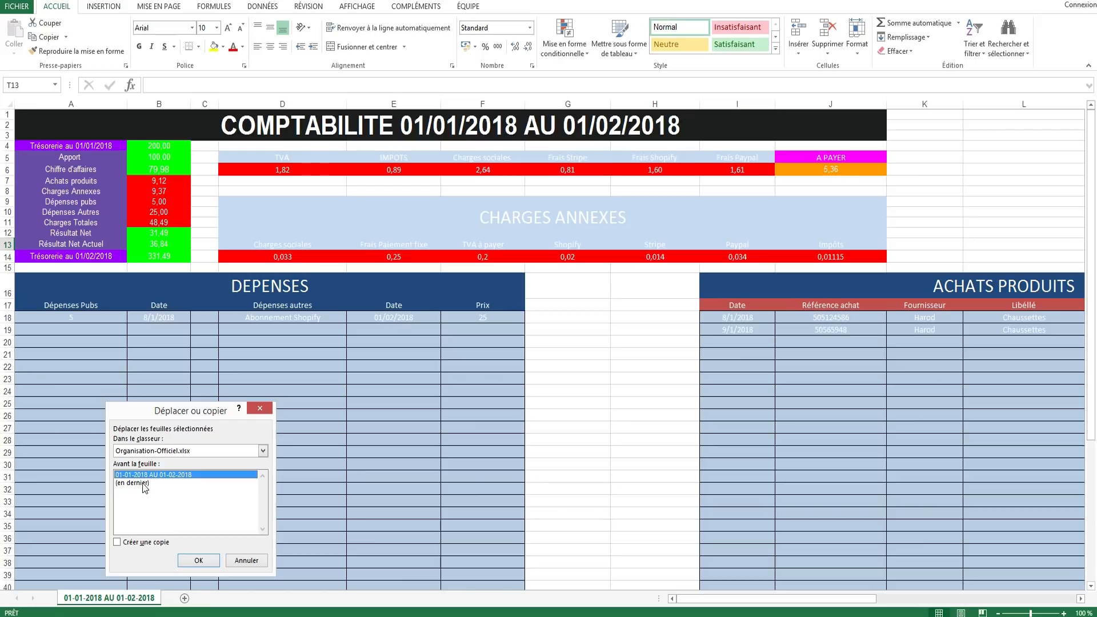
pyautogui.click(175, 451)
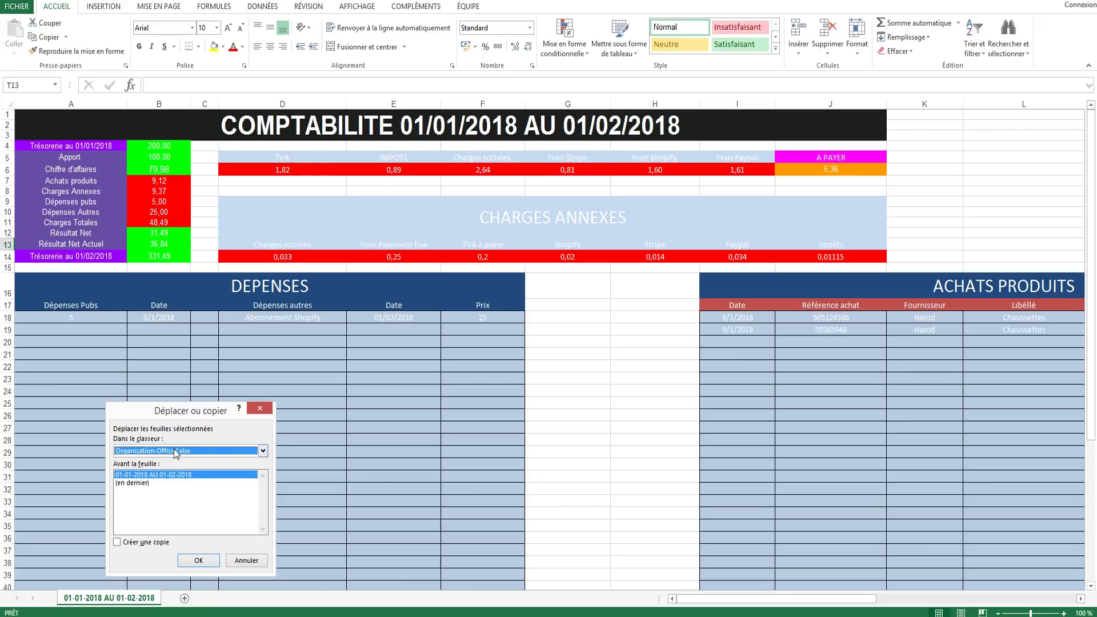
pyautogui.click(145, 543)
pyautogui.click(198, 560)
pyautogui.click(216, 597)
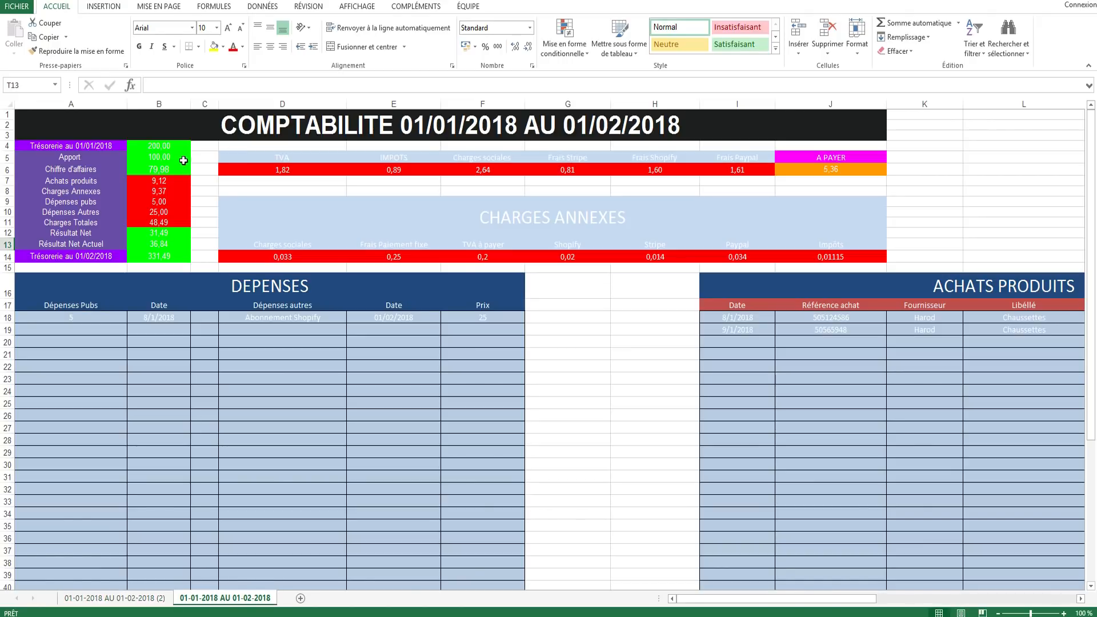
# - Clear the expense entries in row 18 of the DEPENSES table and select the first purchase entry
pyautogui.moveTo(86, 315); pyautogui.dragTo(523, 317)
pyautogui.press('Delete')
pyautogui.moveTo(771, 317); pyautogui.dragTo(1012, 318)
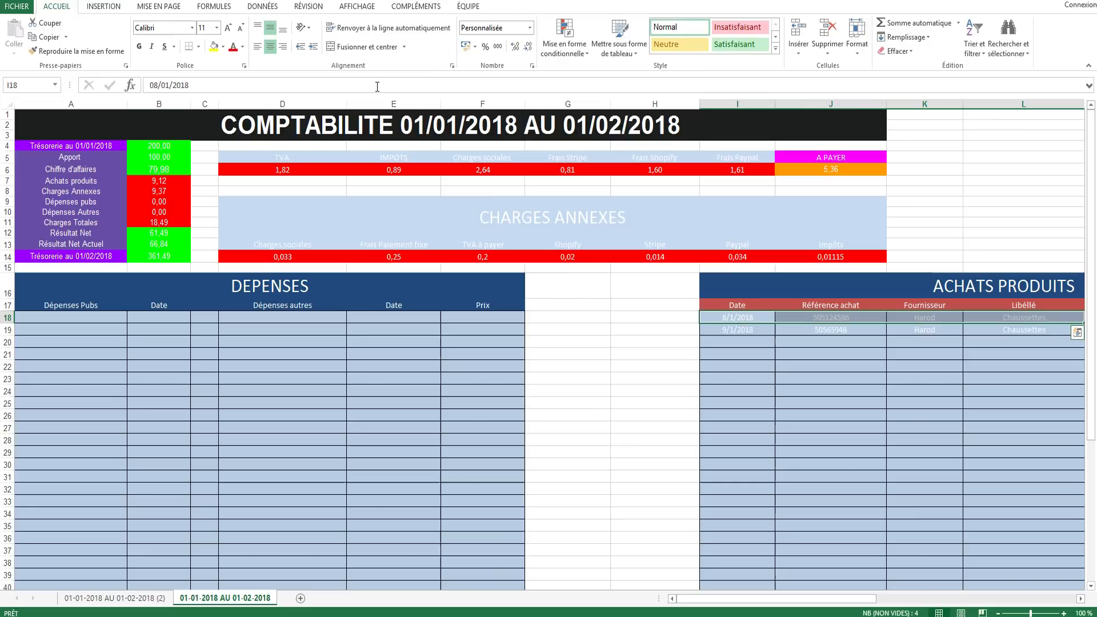
# - Change the sheet's title to COMPTABILITE 01/02/2018 AU 01/03/2018
pyautogui.click(429, 130)
pyautogui.doubleClick(429, 131)
pyautogui.press('BackSpace')
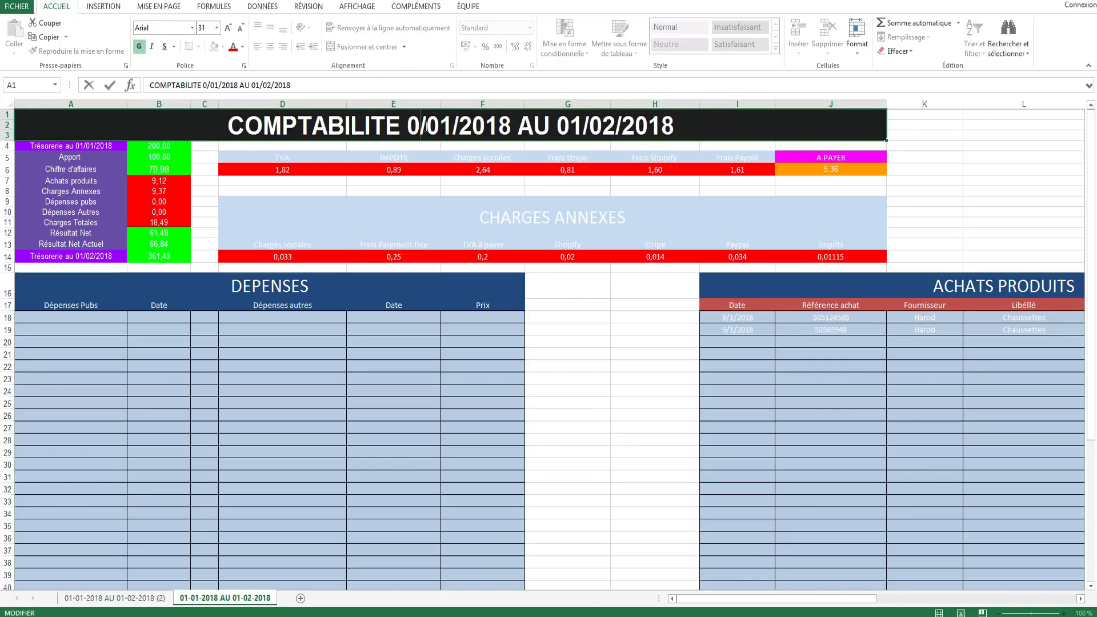
pyautogui.write('1')
pyautogui.press('Right')
pyautogui.press('Right')
pyautogui.press('Right')
pyautogui.press('BackSpace')
pyautogui.write('2')
pyautogui.press('BackSpace')
pyautogui.write('3')
pyautogui.click(548, 267)
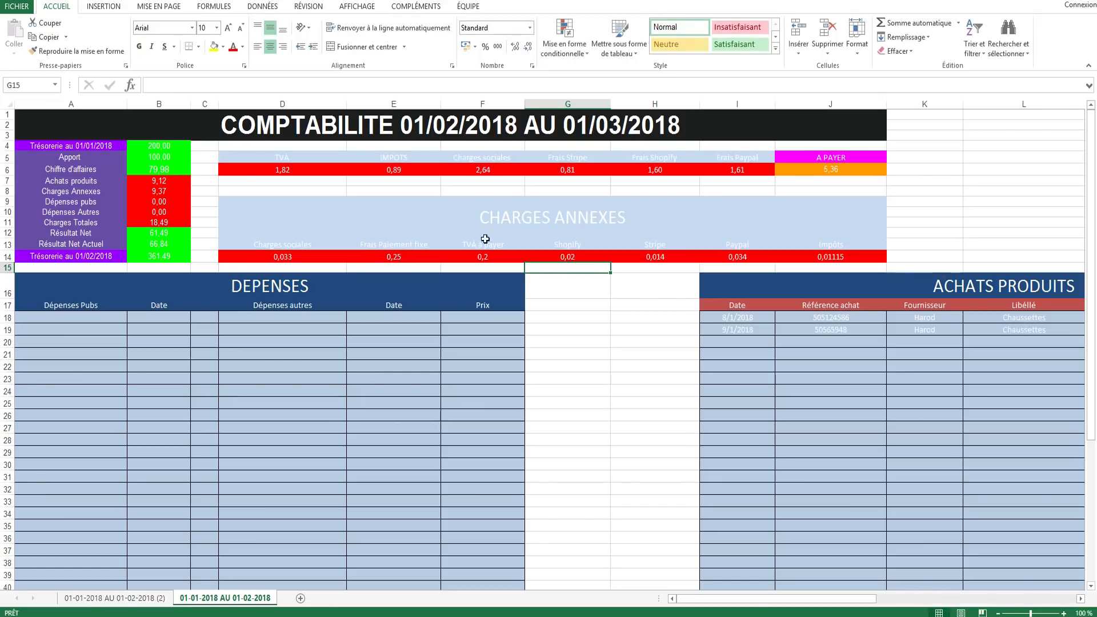